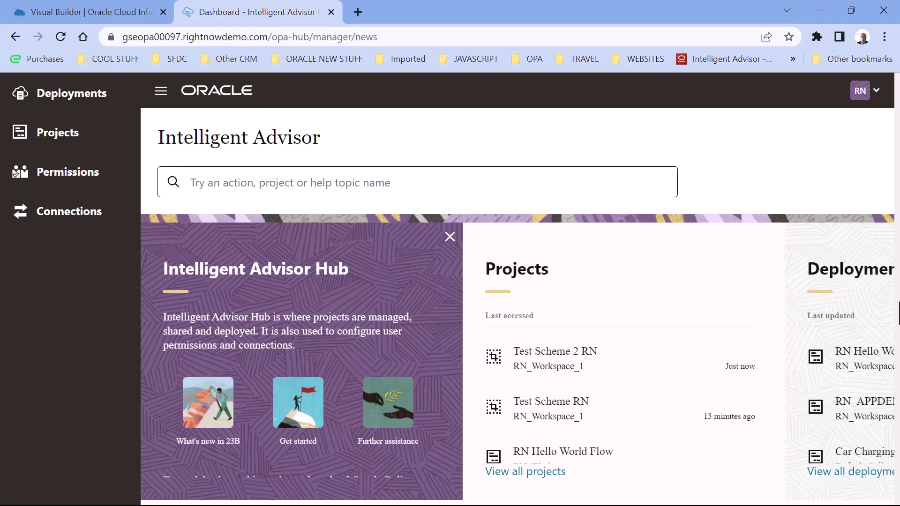
Open the flow scheme Test Scheme RN, view its available project actions, and return to the flow scheme list
left_click(70, 136)
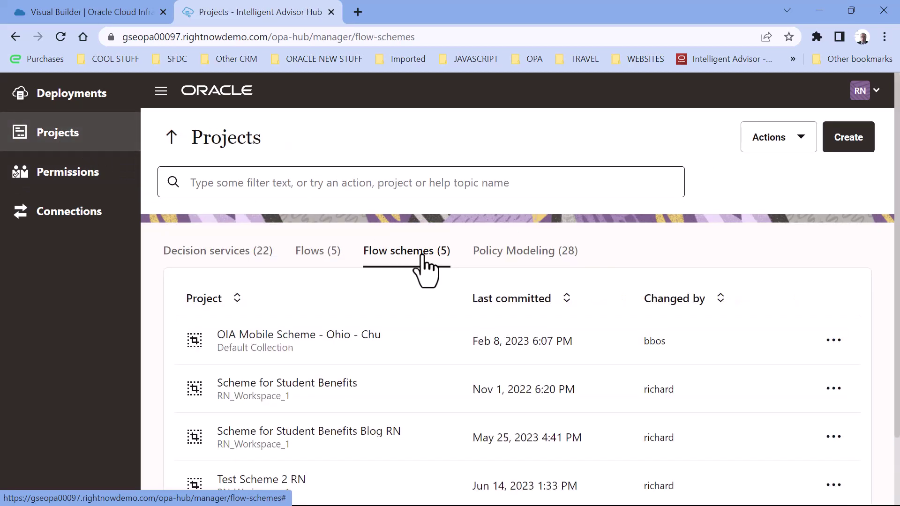
scroll(418, 275, "down", 2)
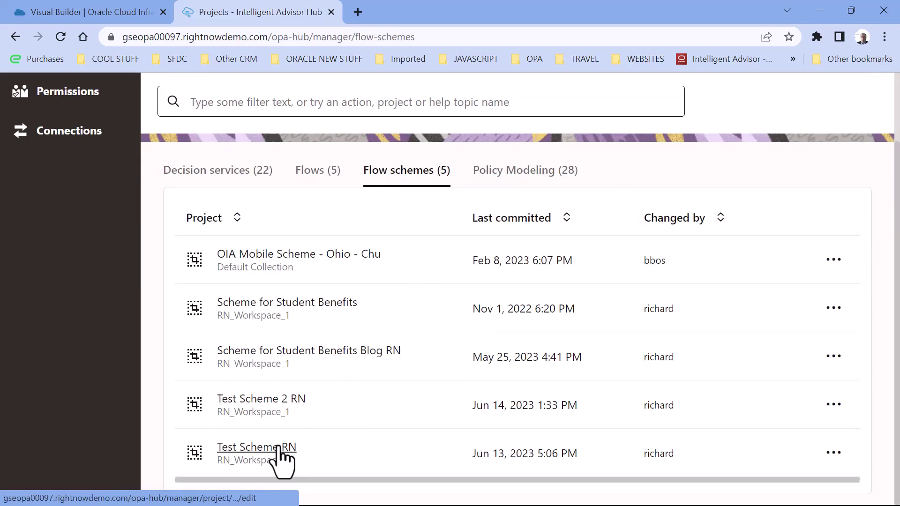
scroll(281, 463, "up", 2)
scroll(286, 493, "down", 2)
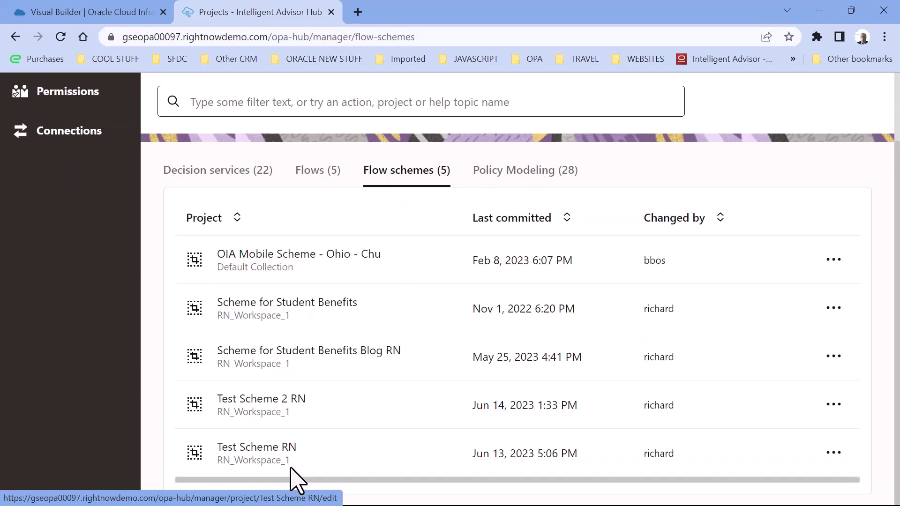
left_click(291, 459)
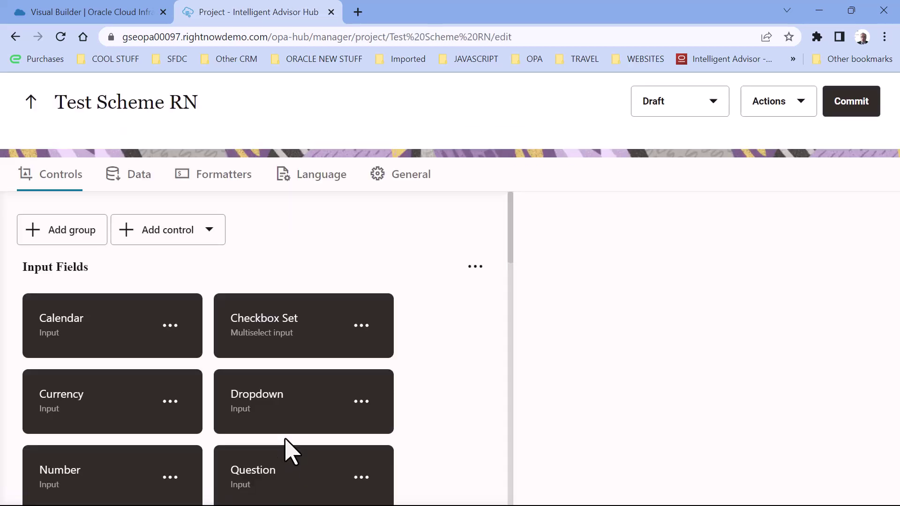
left_click(804, 109)
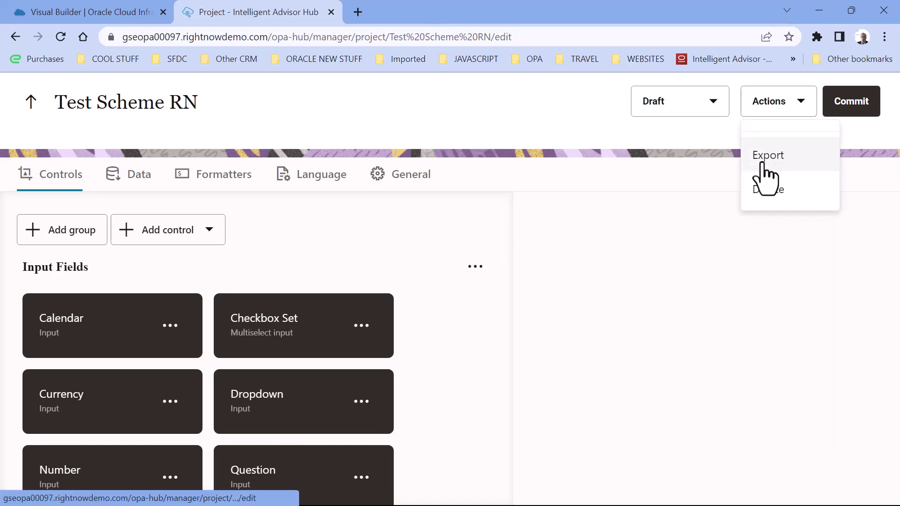
left_click(30, 104)
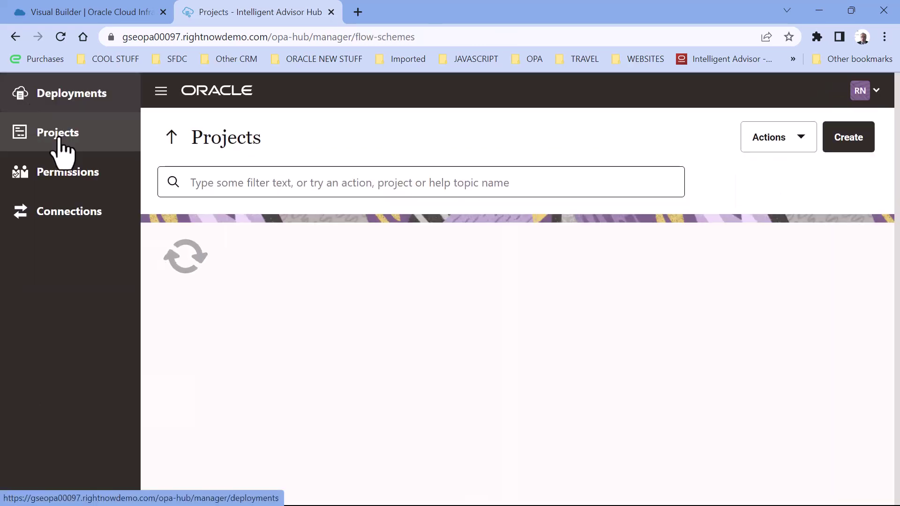
Open the flow scheme Test Scheme 2 RN for editing
scroll(347, 300, "down", 2)
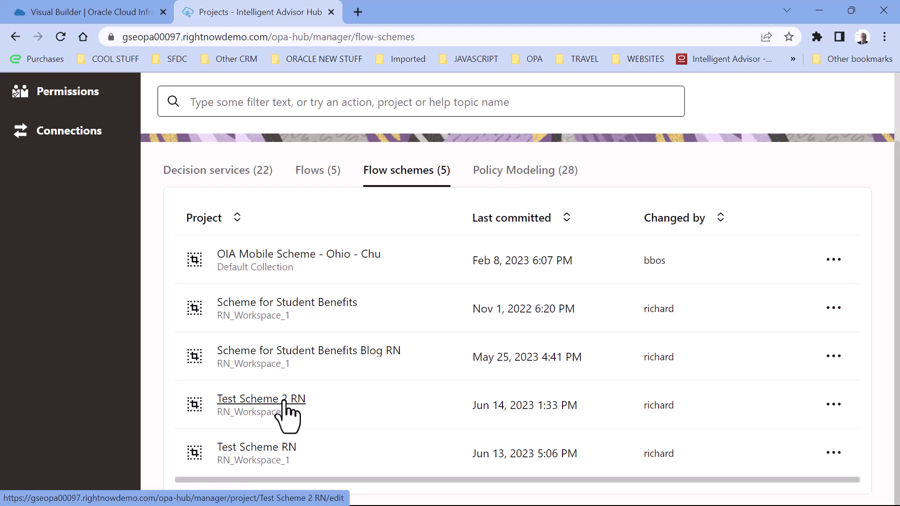
scroll(288, 408, "up", 2)
scroll(287, 408, "down", 2)
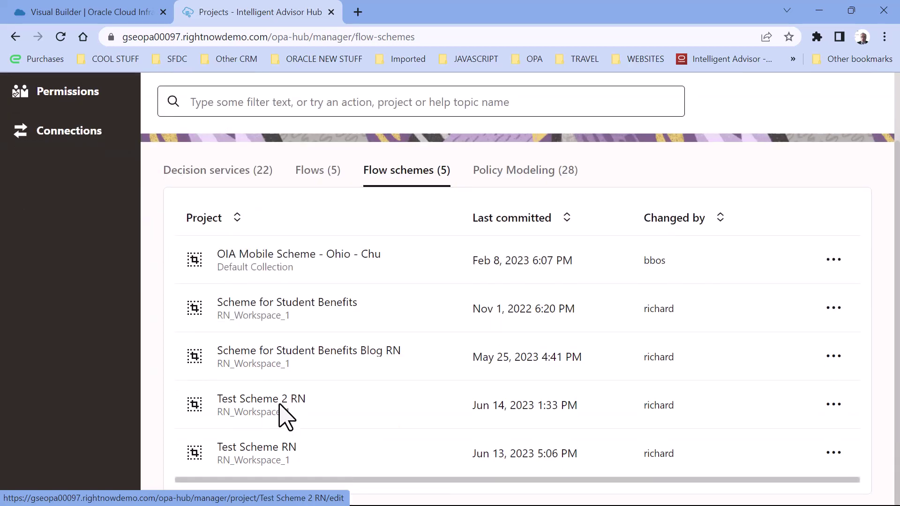
left_click(285, 416)
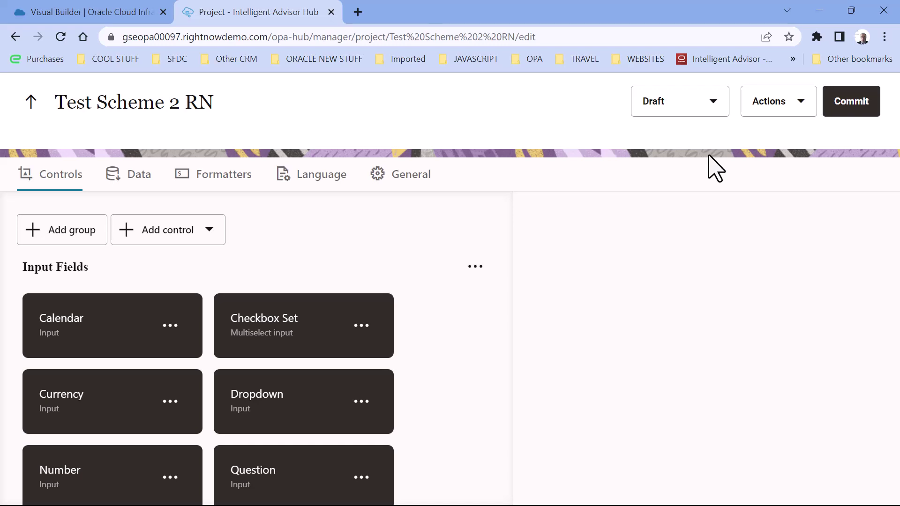
Examine the Calendar input control's properties and the formatters it offers
scroll(192, 329, "down", 2)
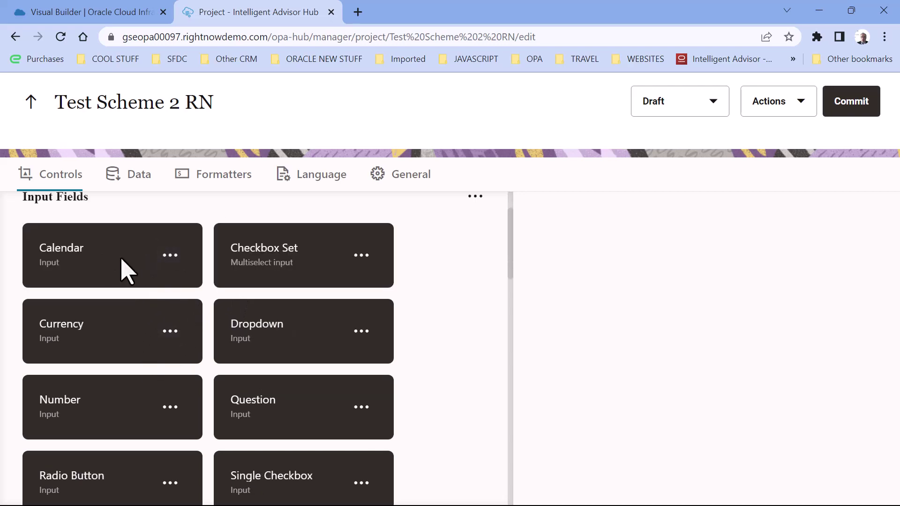
left_click(126, 271)
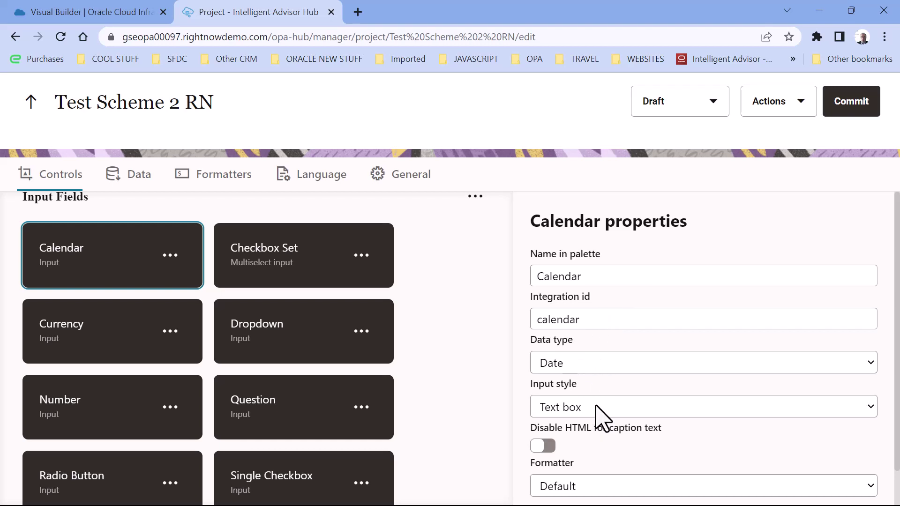
scroll(598, 413, "down", 1)
left_click(615, 449)
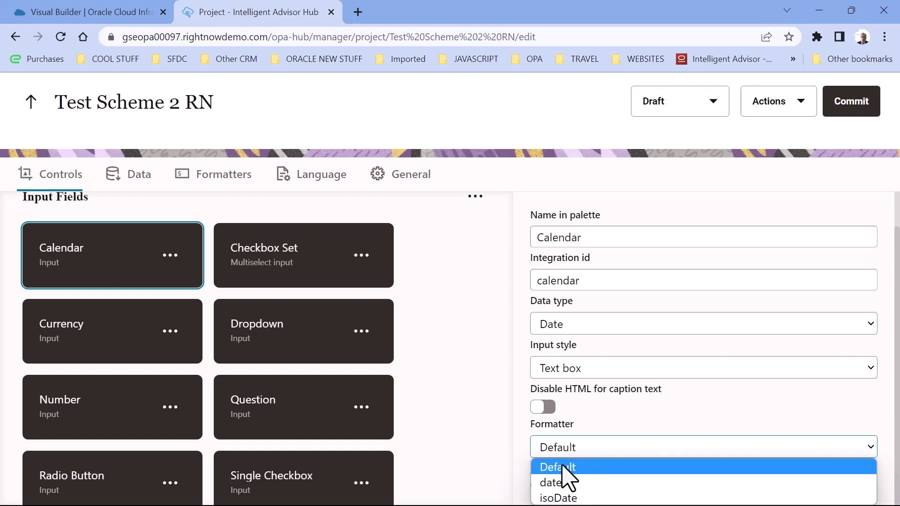
left_click(534, 447)
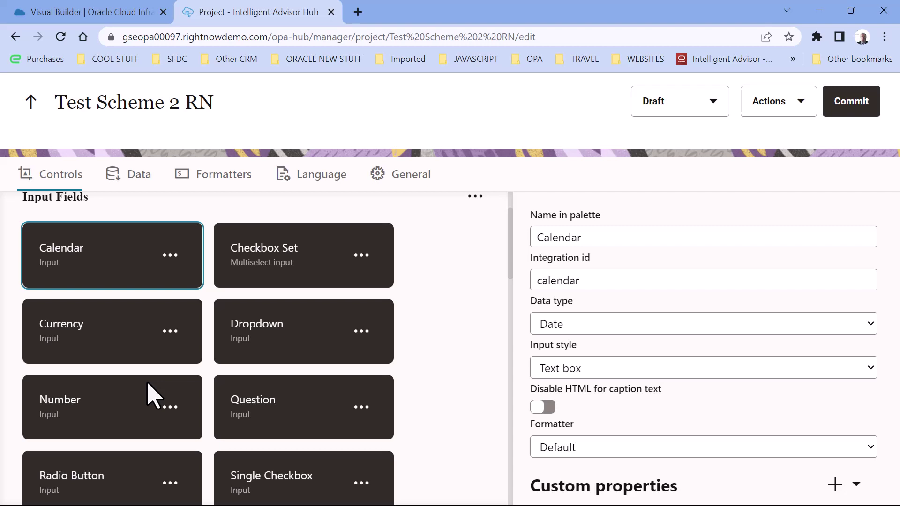
Add a number property to the scheme's data with theothernumber as the integration property
left_click(140, 187)
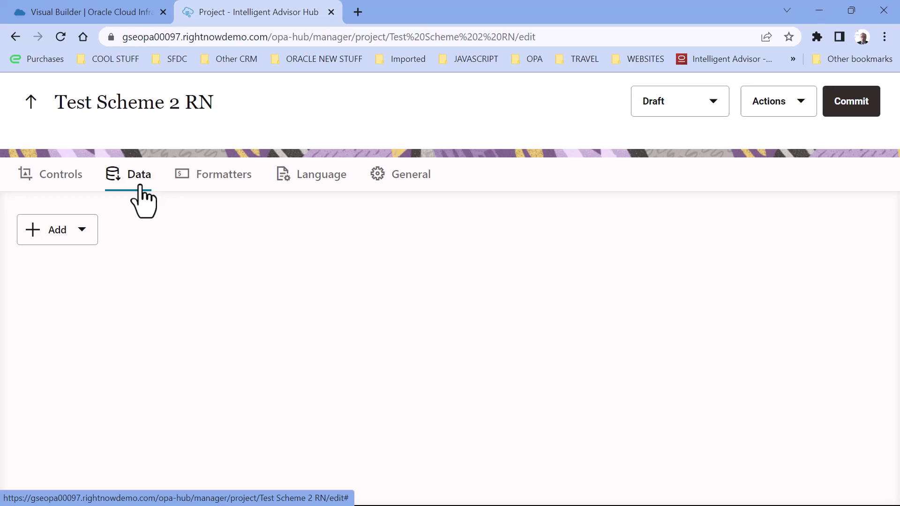
left_click(56, 237)
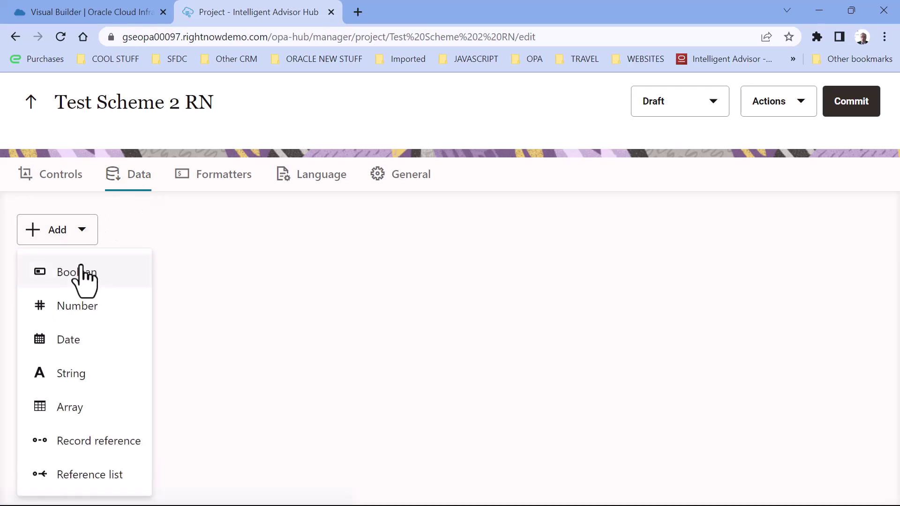
left_click(88, 305)
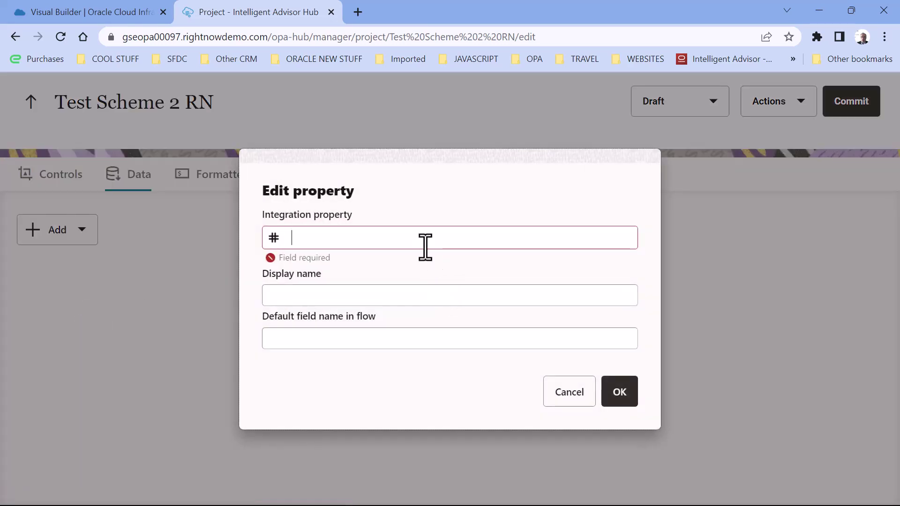
type("theother")
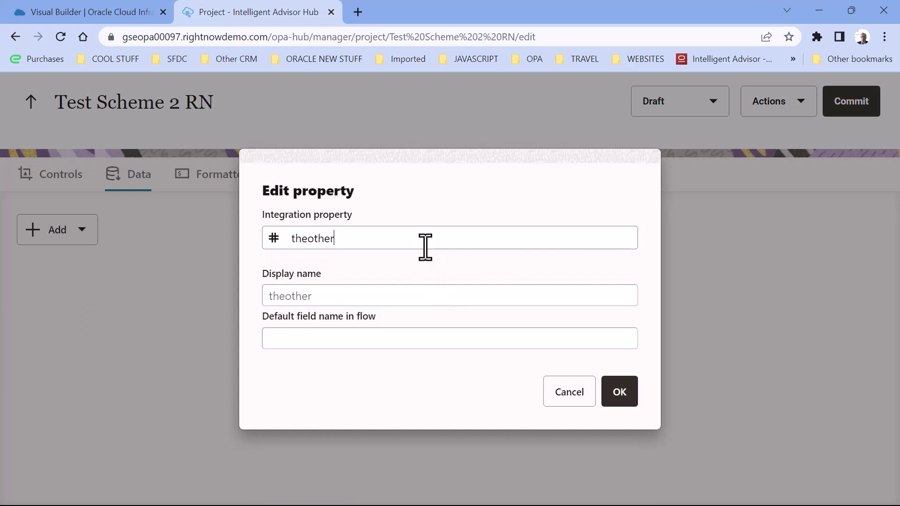
type("number")
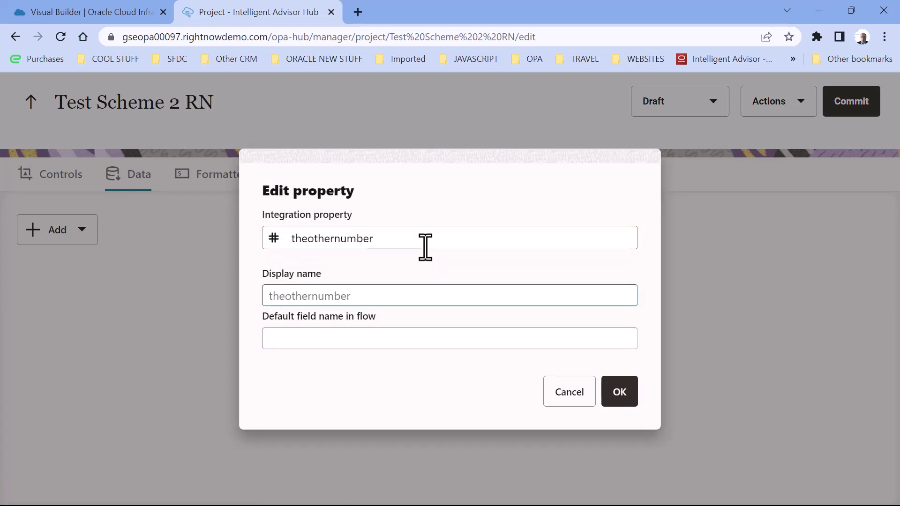
Give the new property "the other number" as display name and default field name in flow, and save it
type("the other num")
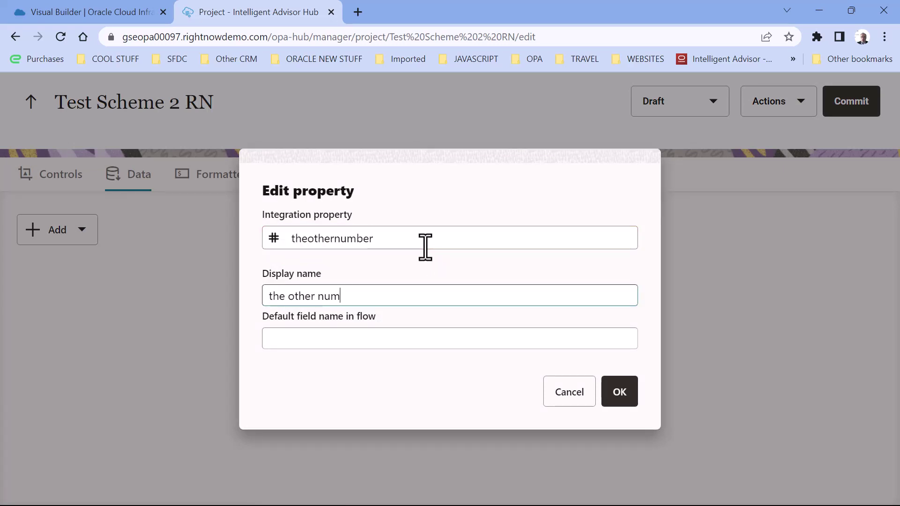
type("ber")
key("Tab")
type("the numberr")
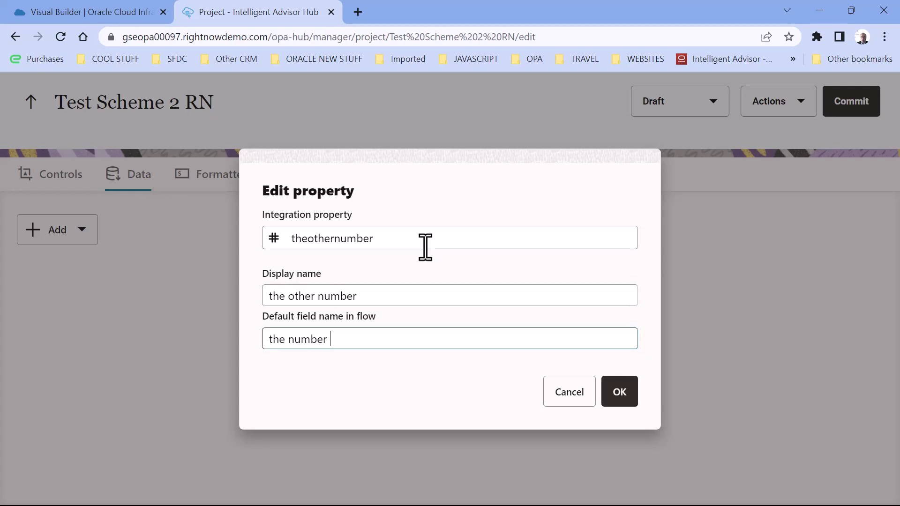
key("BackSpace")
key("BackSpace")
key("BackSpace")
type("other number")
left_click(624, 396)
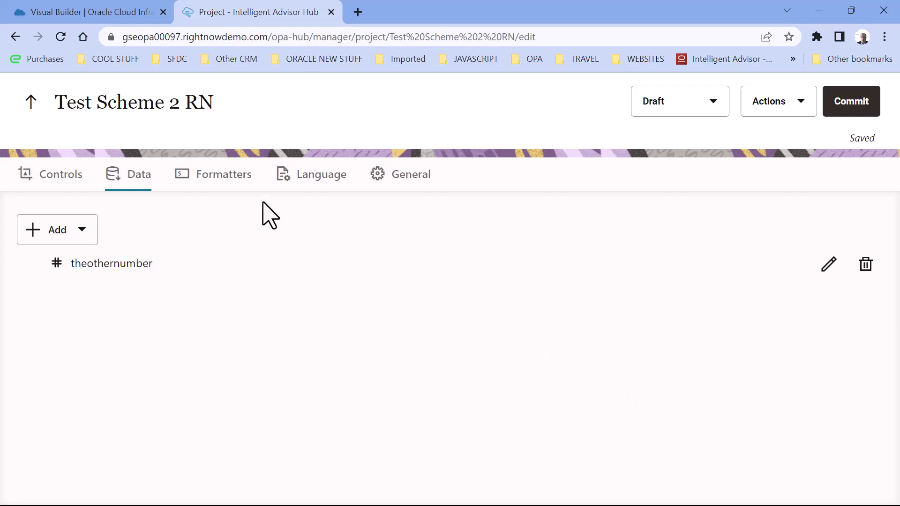
Examine the currency number formatter's settings and re-enter $ as its currency symbol
left_click(233, 178)
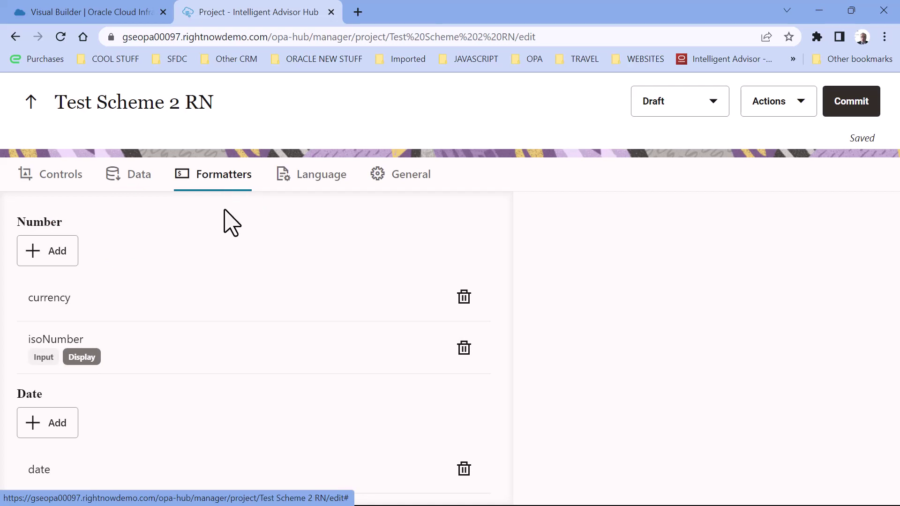
left_click(152, 294)
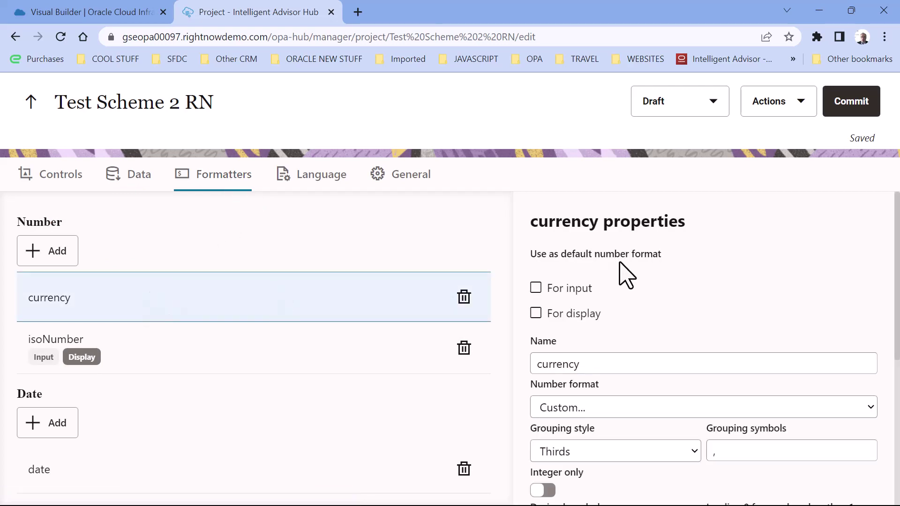
scroll(734, 293, "down", 3)
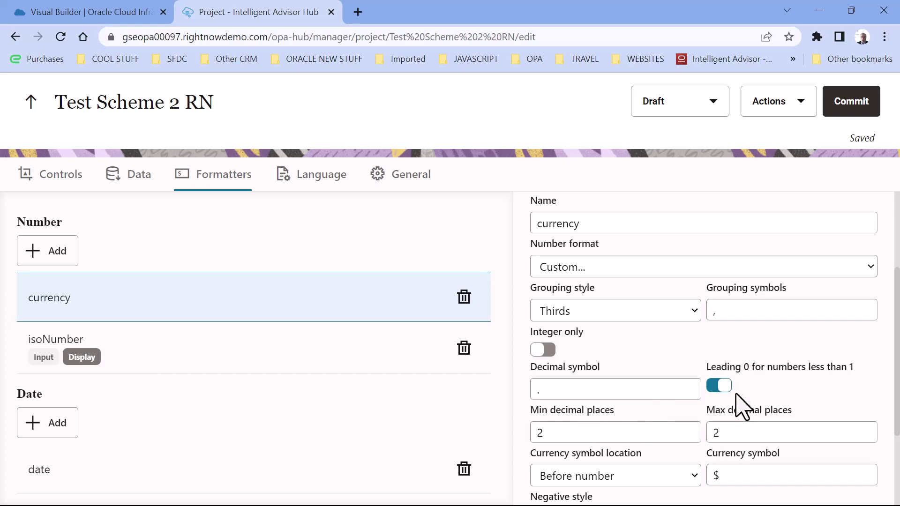
left_click(723, 476)
key("BackSpace")
type("$")
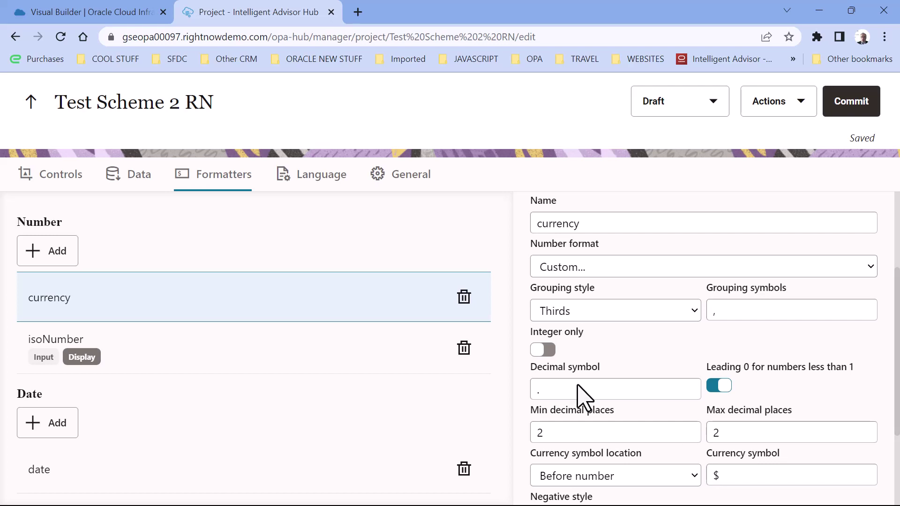
Review the scheme's language settings, including the day names, and its general runtime settings
left_click(317, 186)
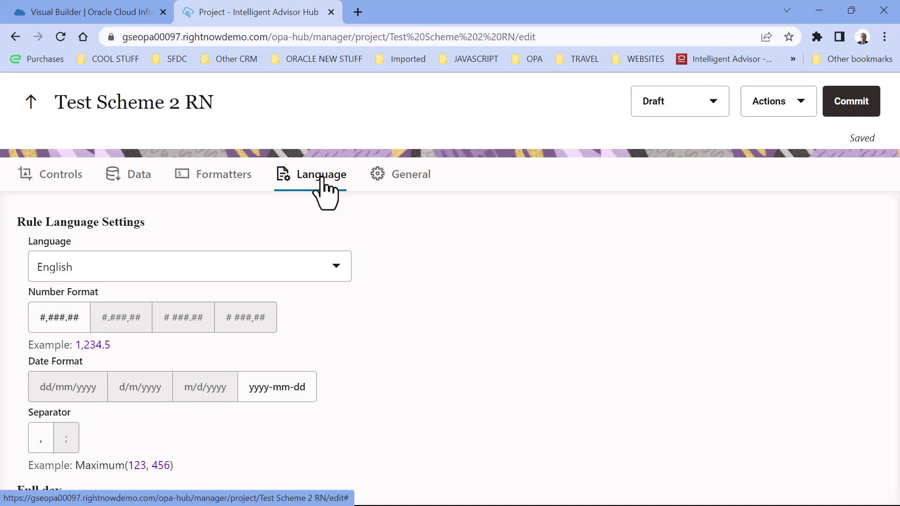
scroll(424, 291, "down", 6)
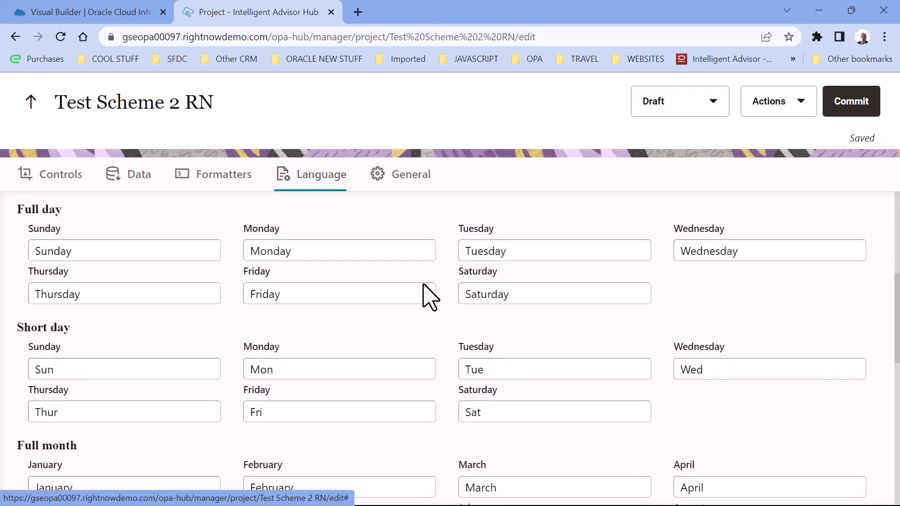
scroll(423, 291, "up", 1)
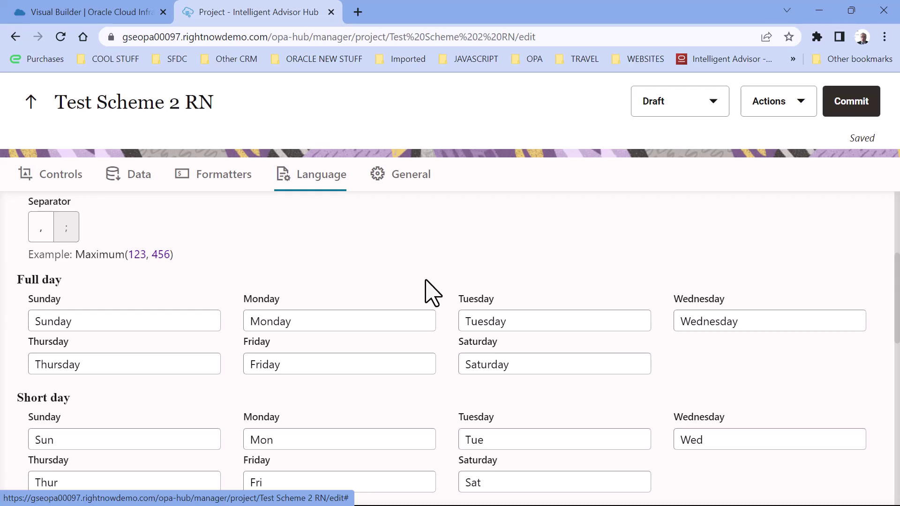
left_click(413, 185)
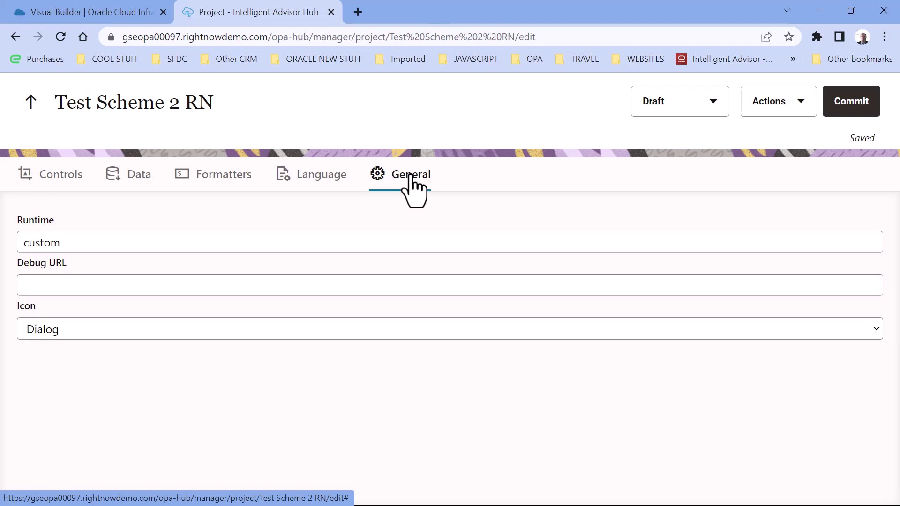
Commit a new version of Test Scheme 2 RN and return to the project list
left_click(135, 178)
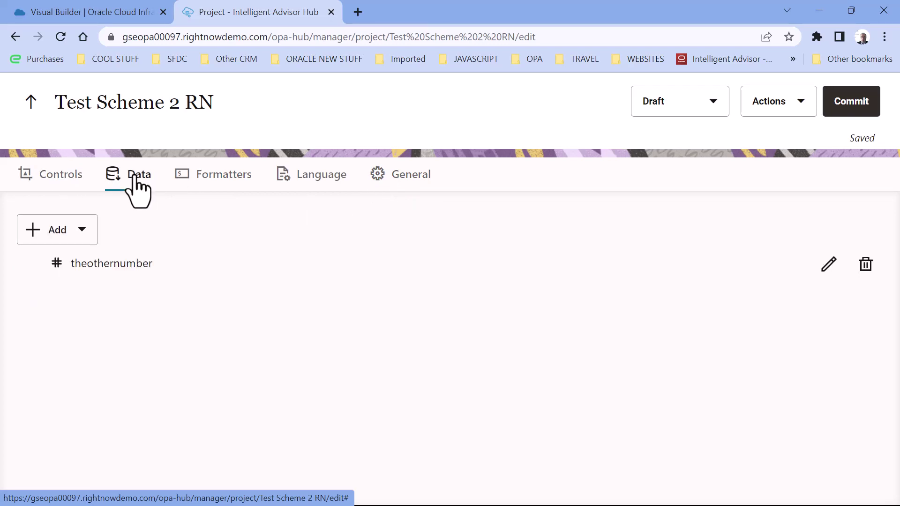
left_click(861, 104)
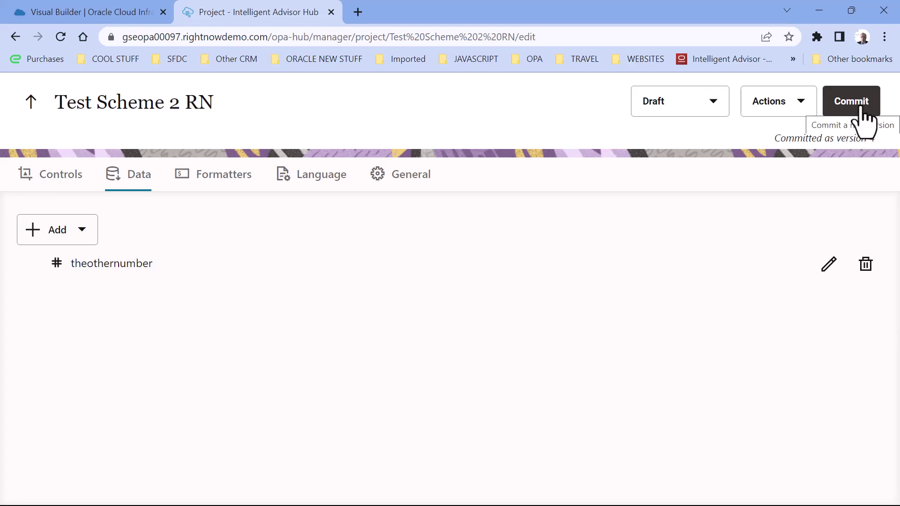
left_click(30, 105)
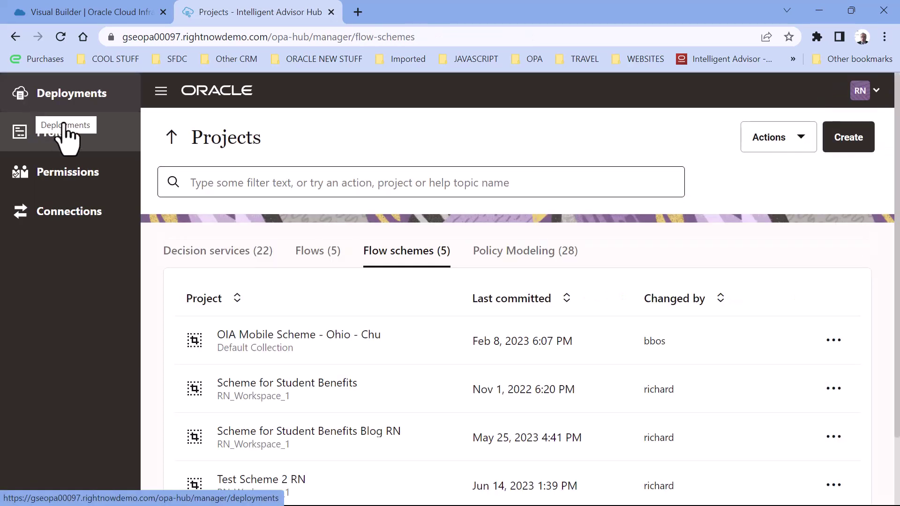
Create a new flow project based on the scheme Test Scheme 2 RN in the workspace RN_Workspace_1
left_click(324, 263)
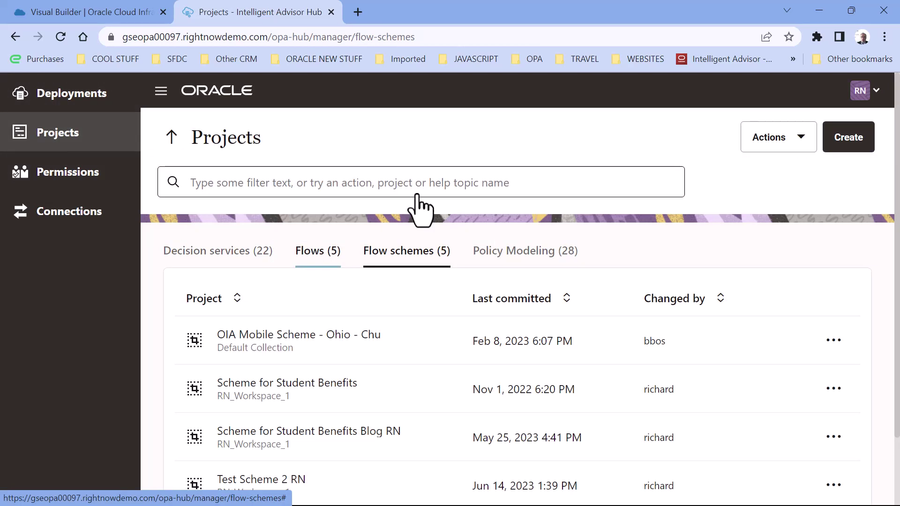
left_click(854, 155)
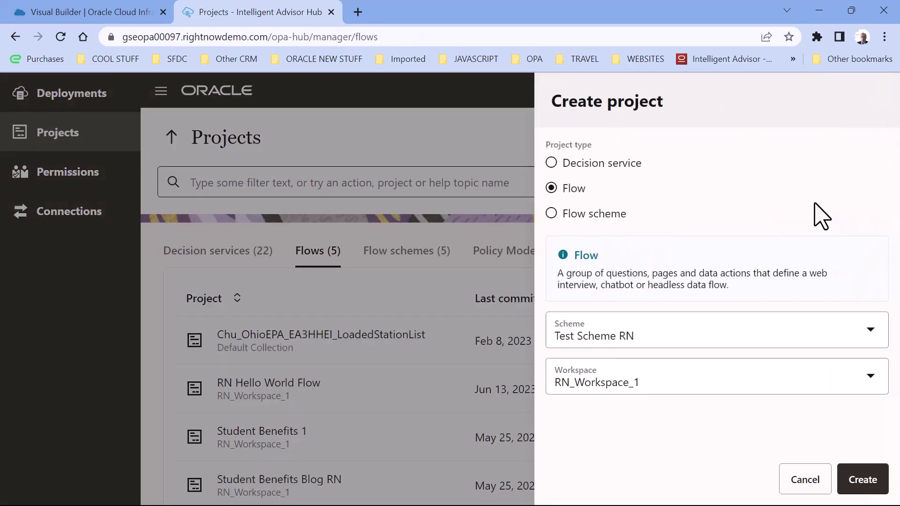
left_click(679, 335)
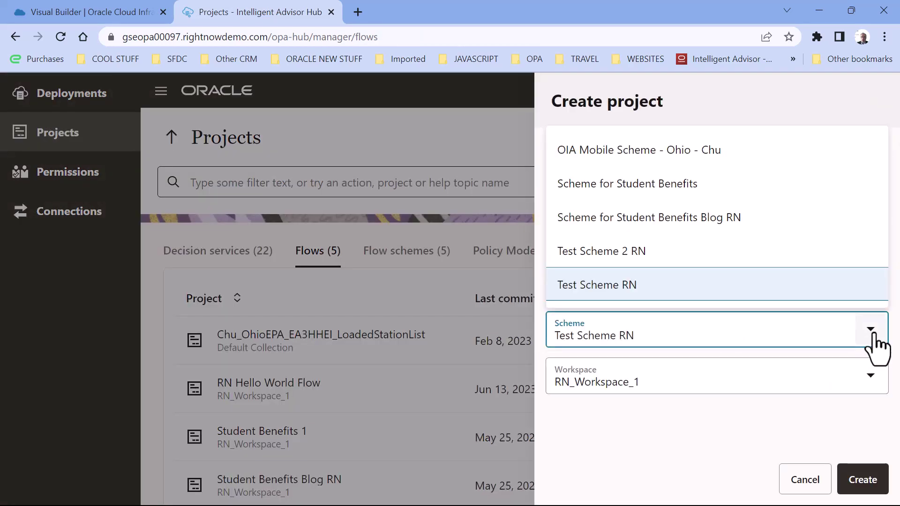
left_click(676, 258)
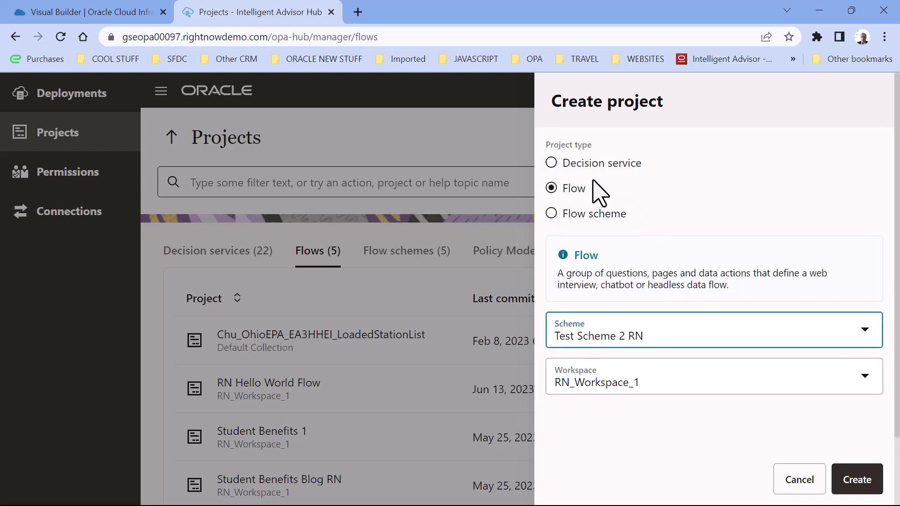
left_click(855, 483)
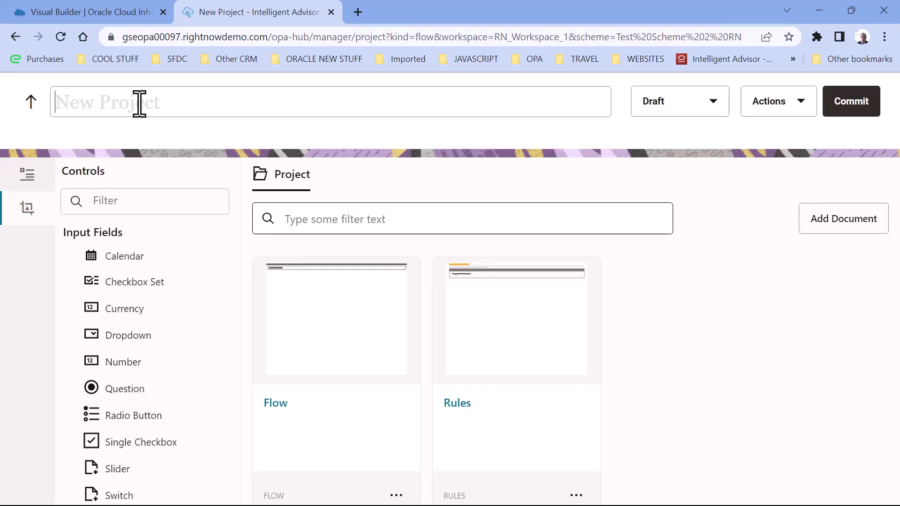
Name the new flow project RN Hello World V2
type("RN ")
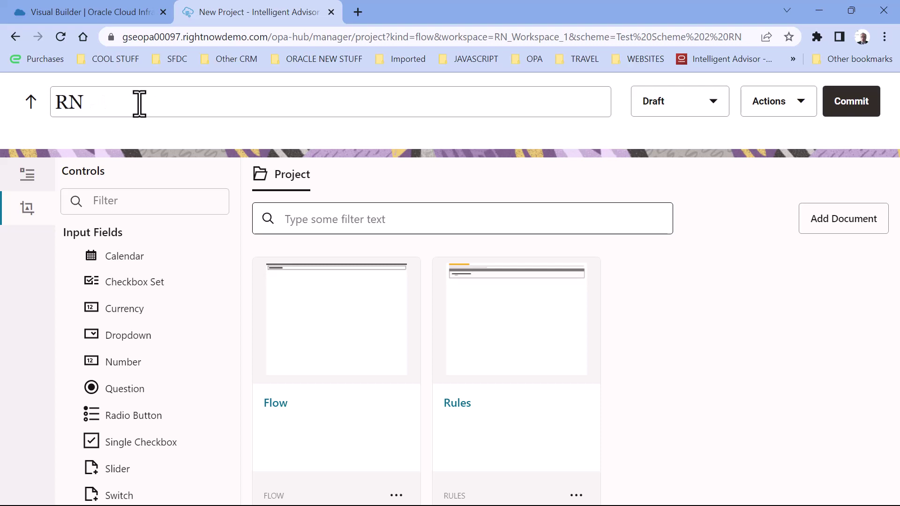
type("Hello World ")
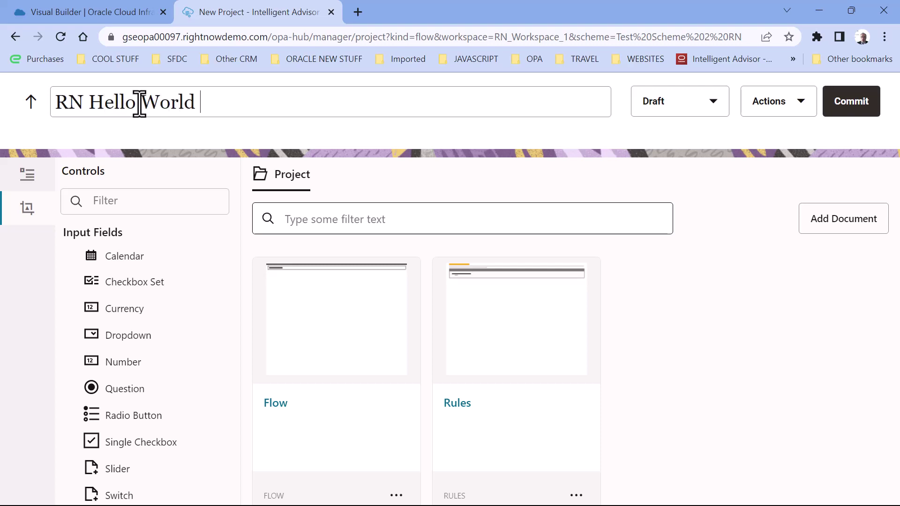
type("V2")
Open the project's Flow document and examine the Main section's flow scheme, goals and scheme input settings
left_click(352, 322)
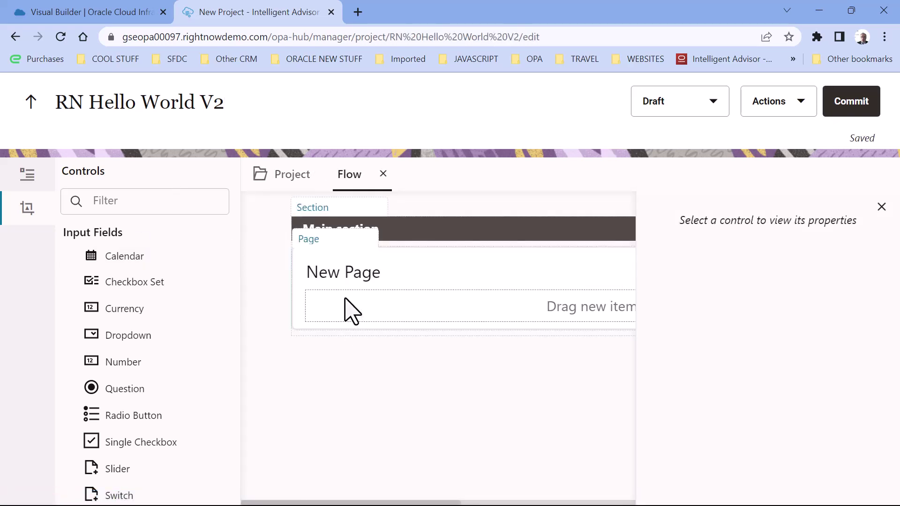
left_click(320, 213)
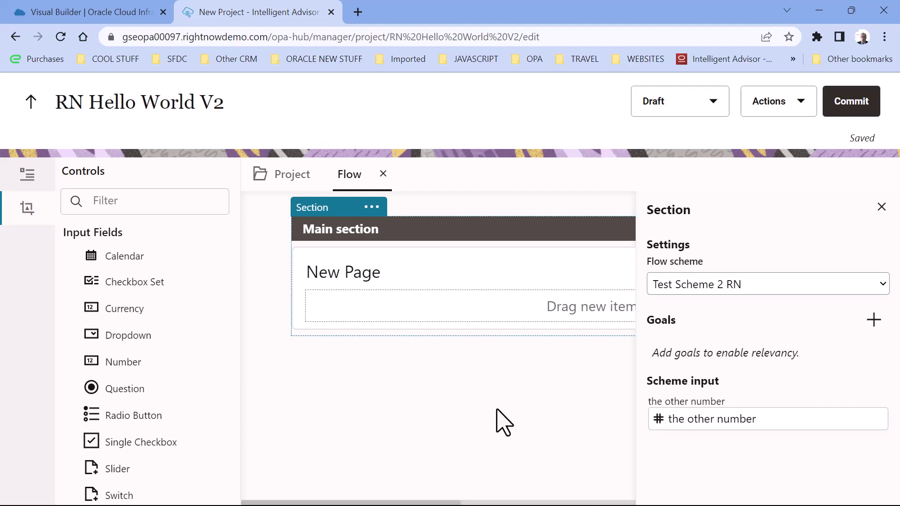
left_click(882, 207)
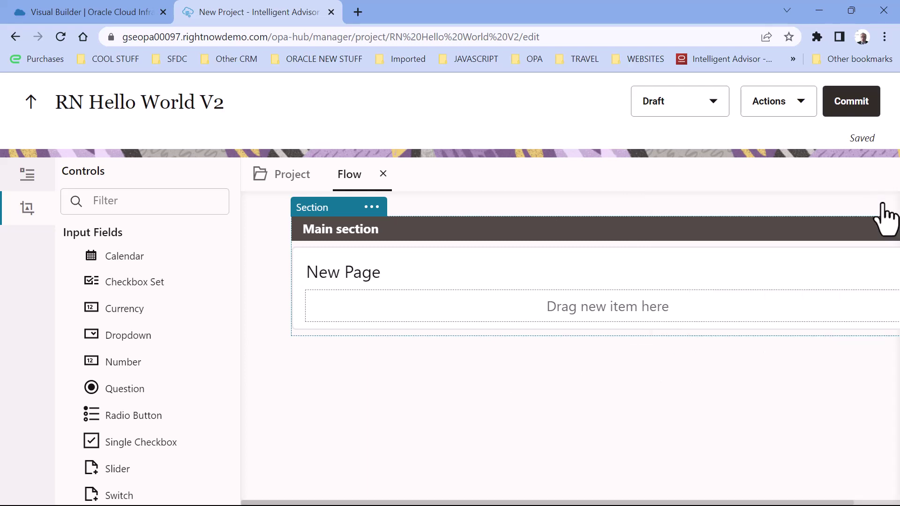
Change the title of the first page to "Page One"
left_click(334, 276)
key("ctrl+a")
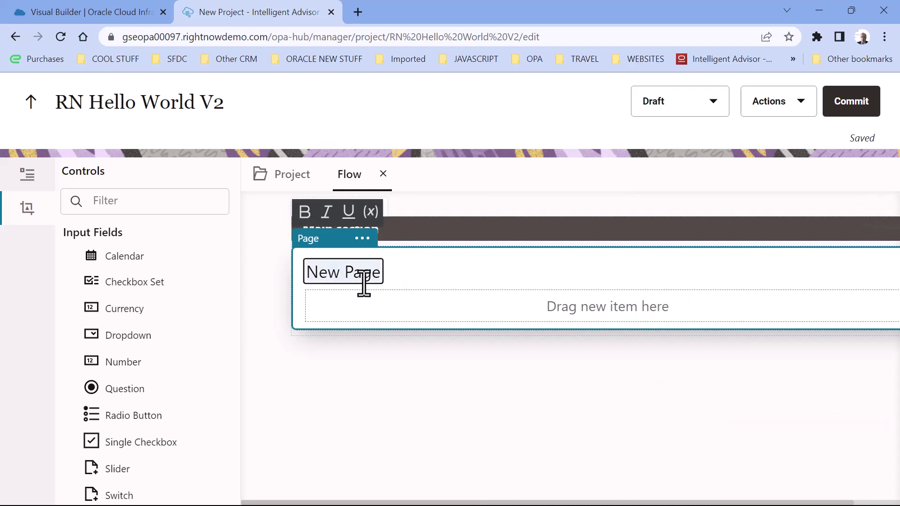
type("Page One")
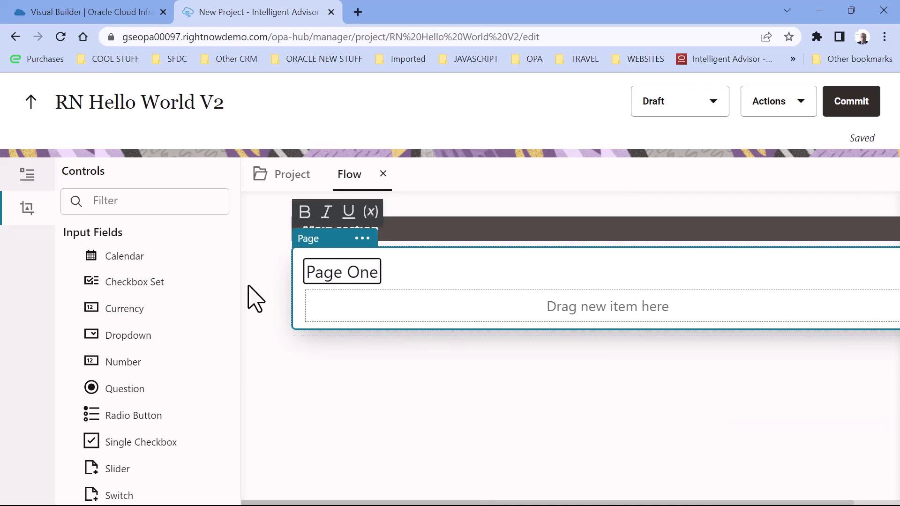
Add a Number input to Page One and caption it "Please enter the first number"
left_click_drag(124, 362, 429, 312)
left_click(331, 303)
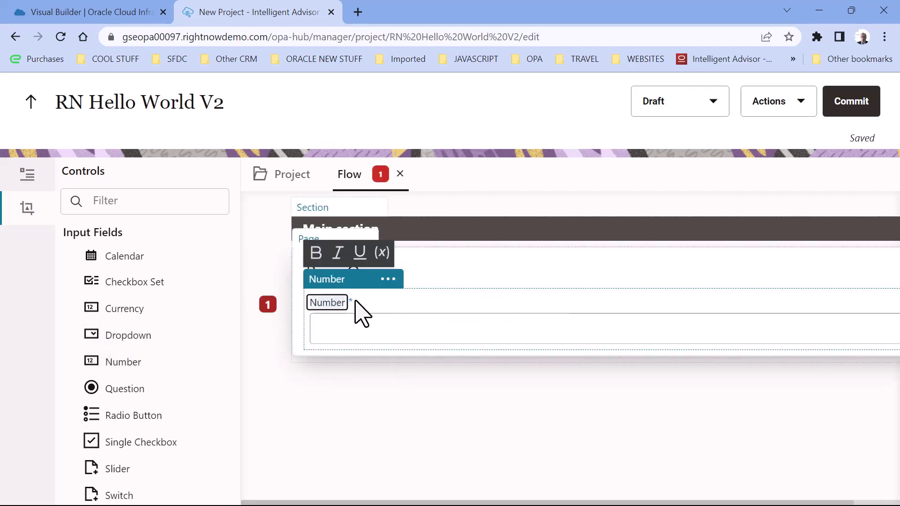
type("Please enter the")
type(" first")
key("BackSpace")
key("BackSpace")
key("BackSpace")
key("BackSpace")
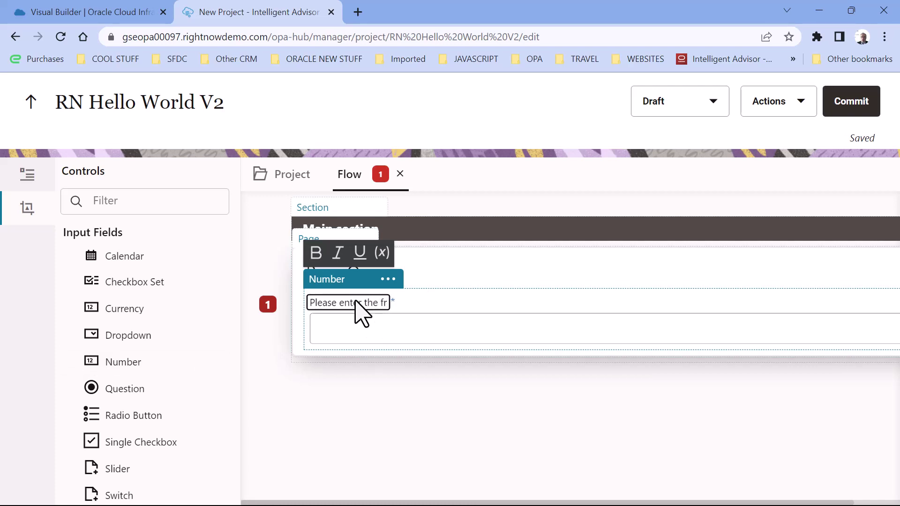
type("rist")
key("BackSpace")
key("BackSpace")
key("BackSpace")
key("BackSpace")
type("ist")
key("BackSpace")
key("BackSpace")
key("BackSpace")
type("rst numer")
key("BackSpace")
key("BackSpace")
type("ber")
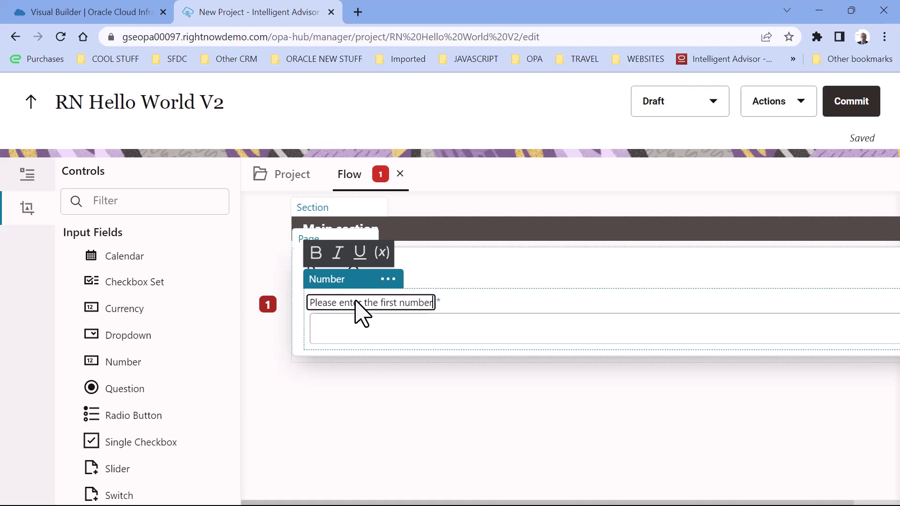
key("Return")
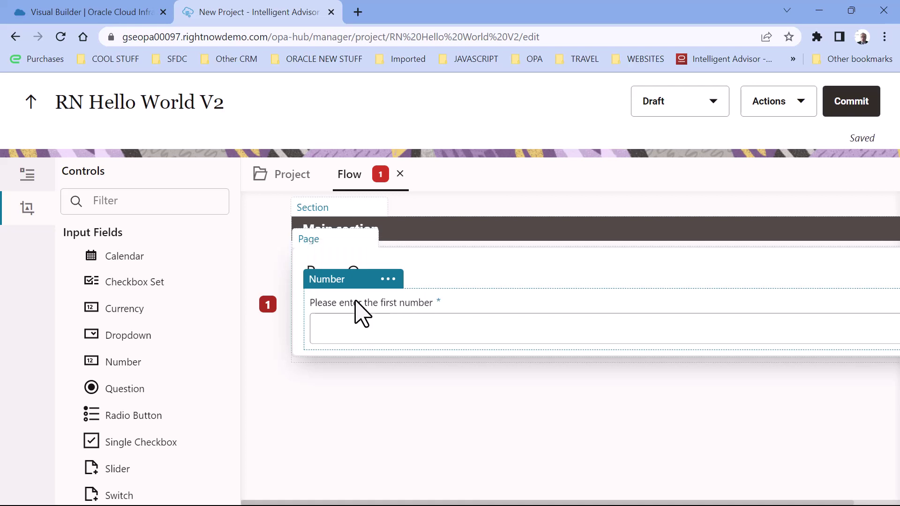
Make the number input set the value for the field firstnumber, with an initial value of 0
left_click(388, 280)
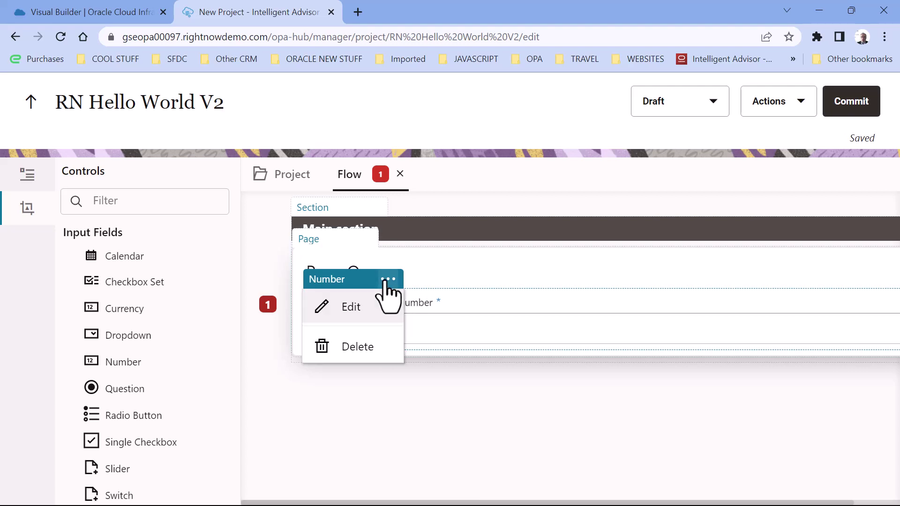
left_click(359, 307)
left_click(704, 309)
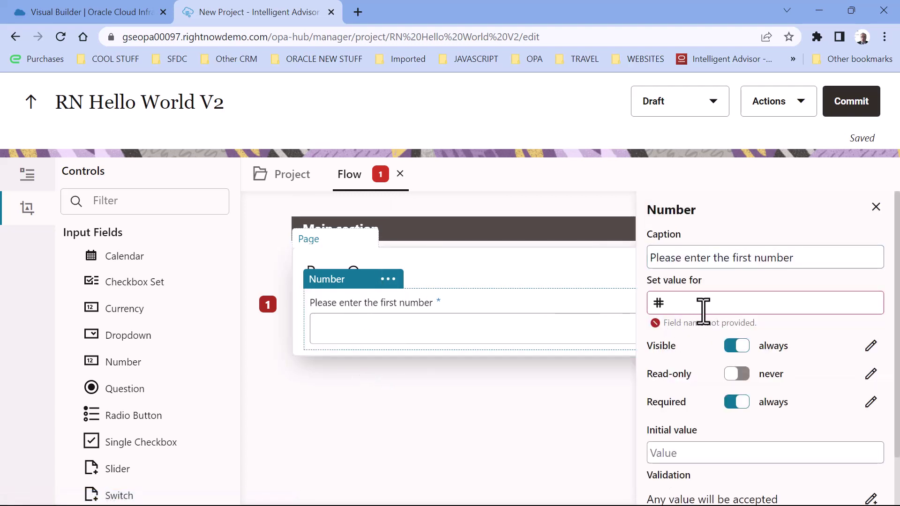
type("first")
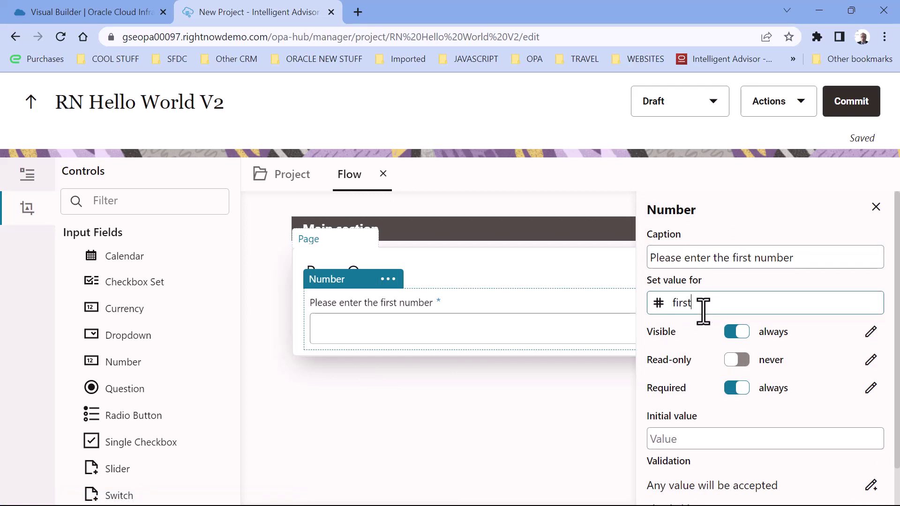
type("number")
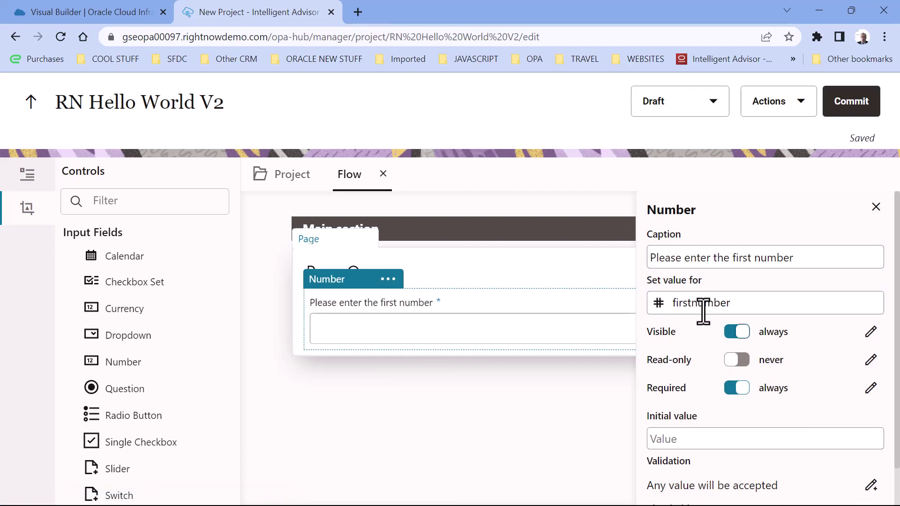
scroll(720, 372, "down", 1)
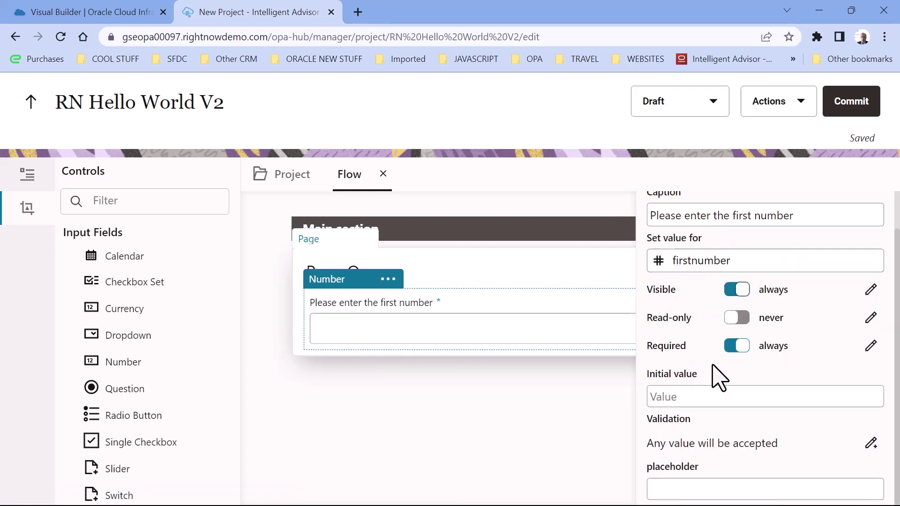
left_click(717, 404)
type("0")
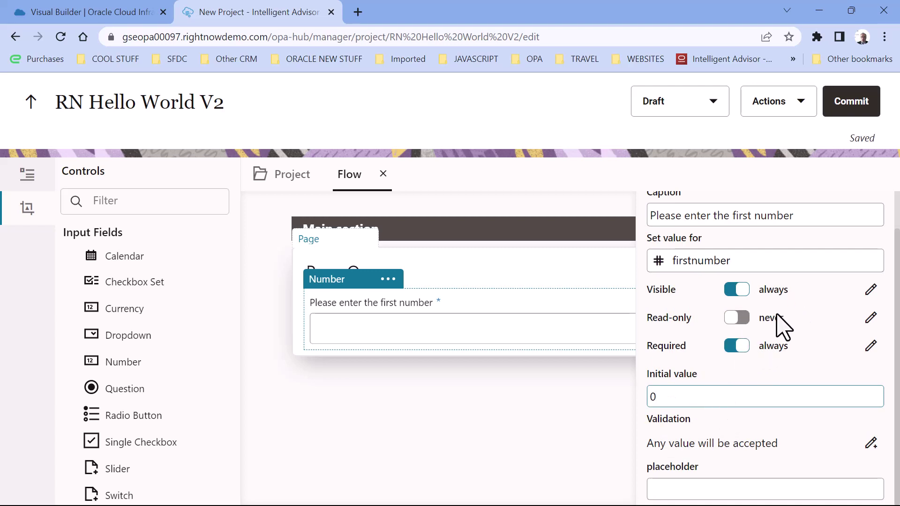
Add a validation to the number input requiring a value of at least 0, and close its properties
left_click(872, 443)
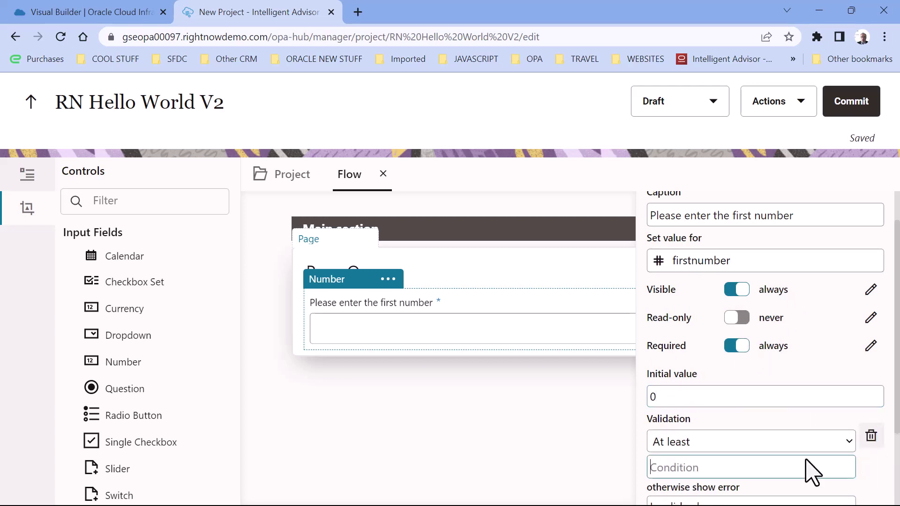
scroll(813, 472, "down", 2)
left_click(689, 364)
type("0")
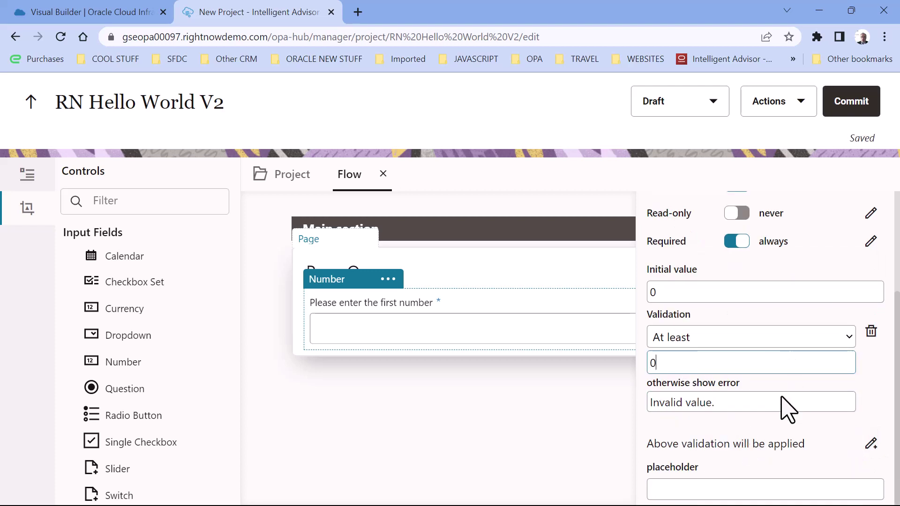
left_click(486, 430)
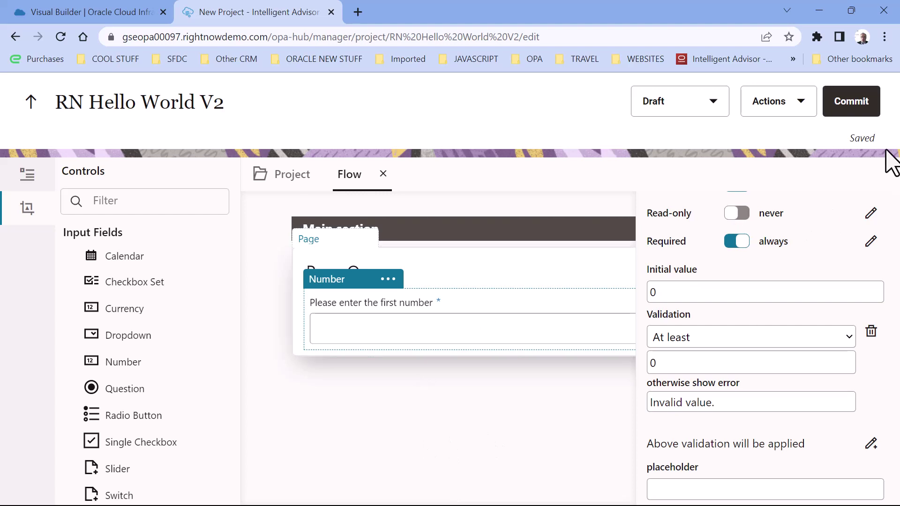
scroll(798, 258, "up", 3)
left_click(876, 210)
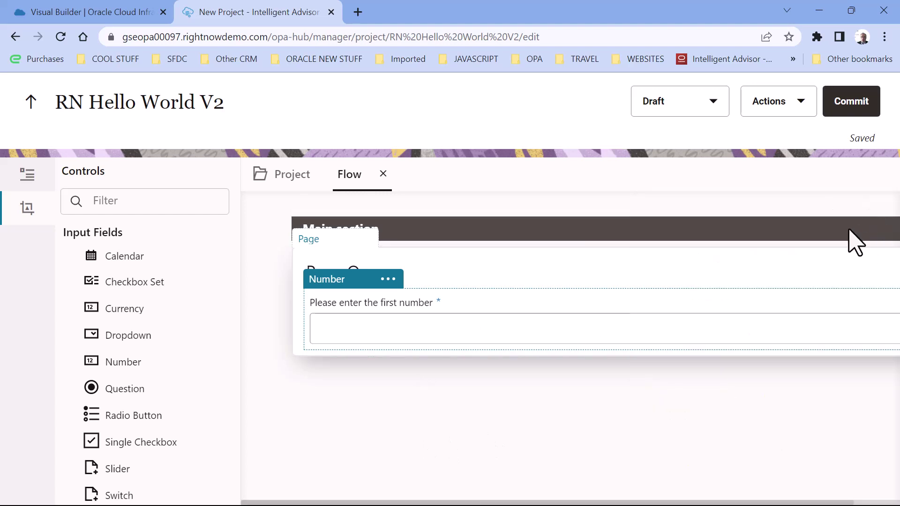
Place a label above the number input on Page One and set its text to "WELCOME!"
scroll(136, 412, "down", 5)
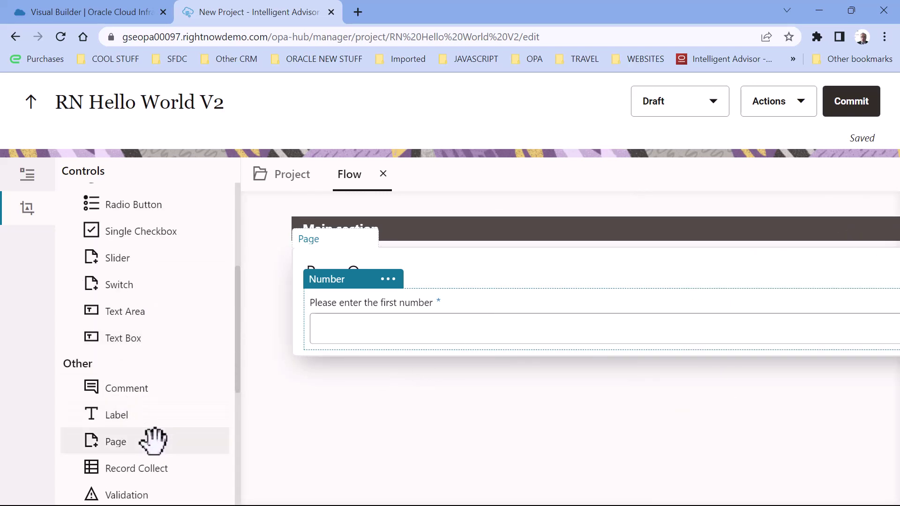
left_click_drag(168, 405, 350, 293)
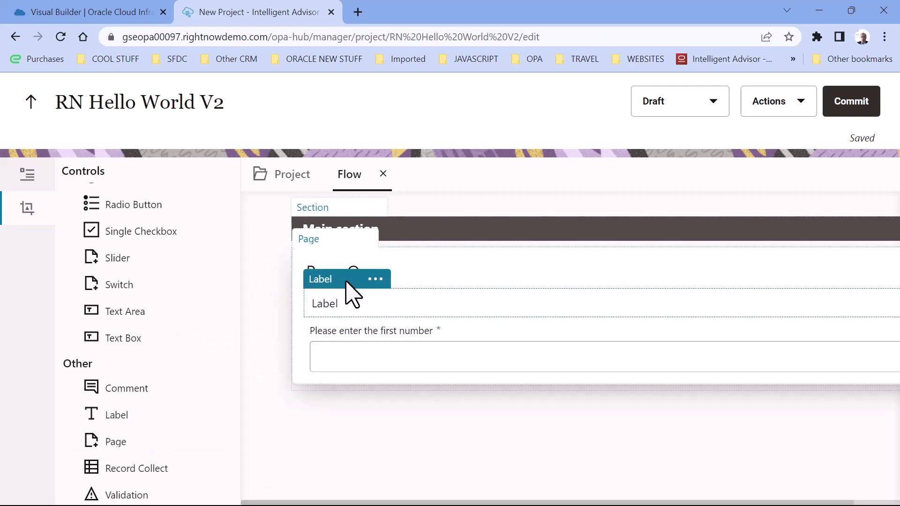
left_click(354, 308)
type("Q")
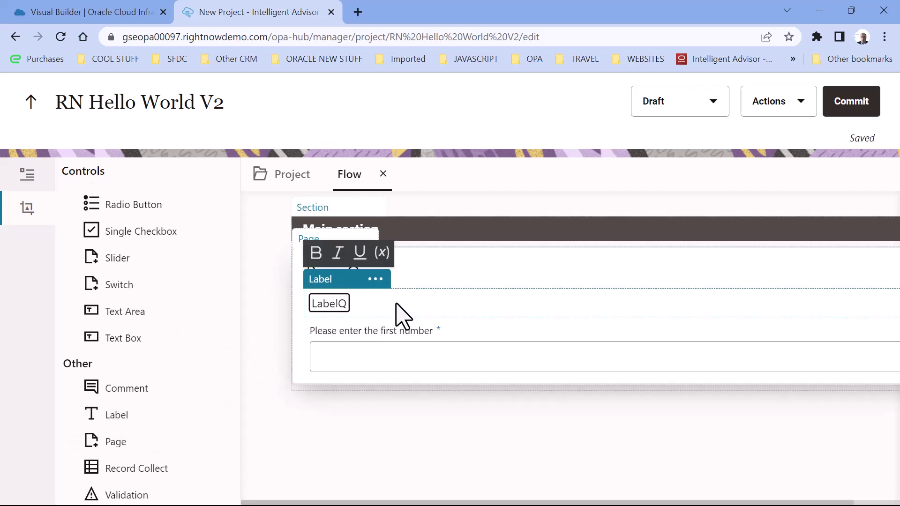
key("BackSpace")
key("BackSpace")
key("BackSpace")
key("BackSpace")
key("BackSpace")
key("BackSpace")
type("WELCOME!")
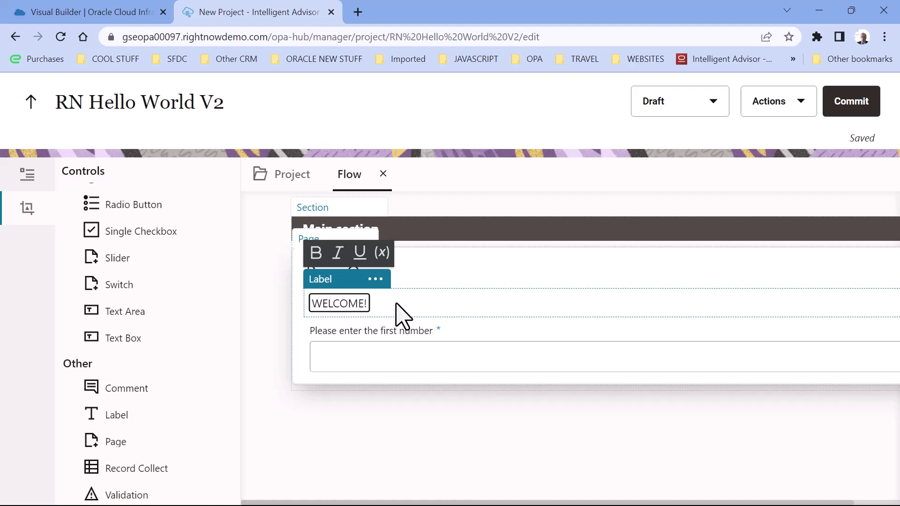
left_click(385, 453)
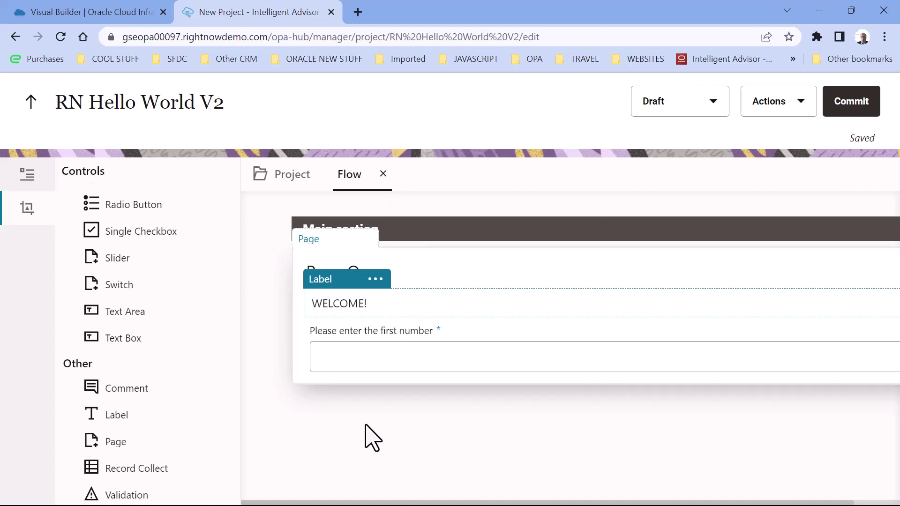
Add a second page below Page One and title it "Page Two"
scroll(113, 301, "down", 6)
scroll(119, 277, "up", 3)
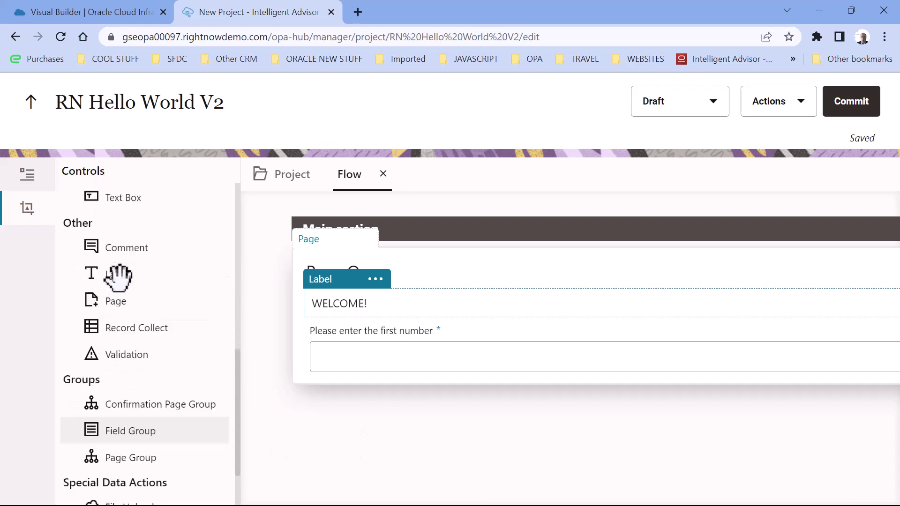
left_click_drag(94, 301, 369, 416)
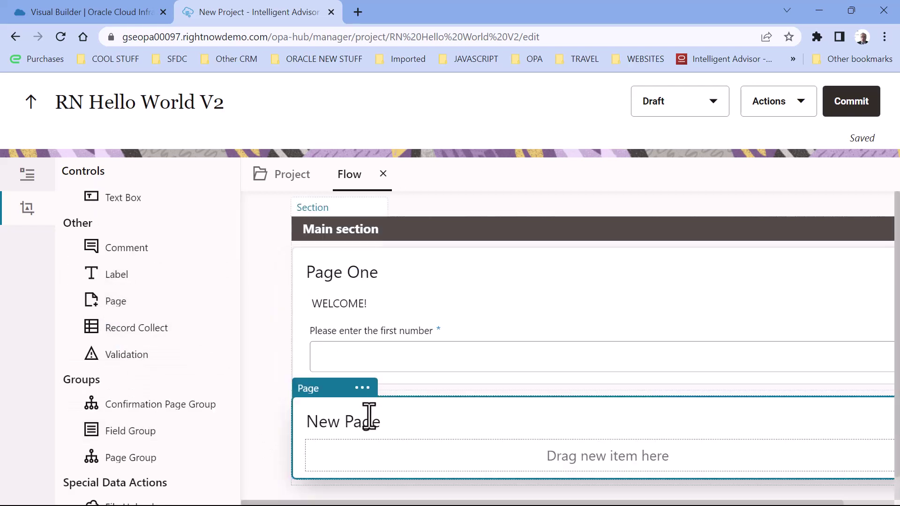
left_click(353, 425)
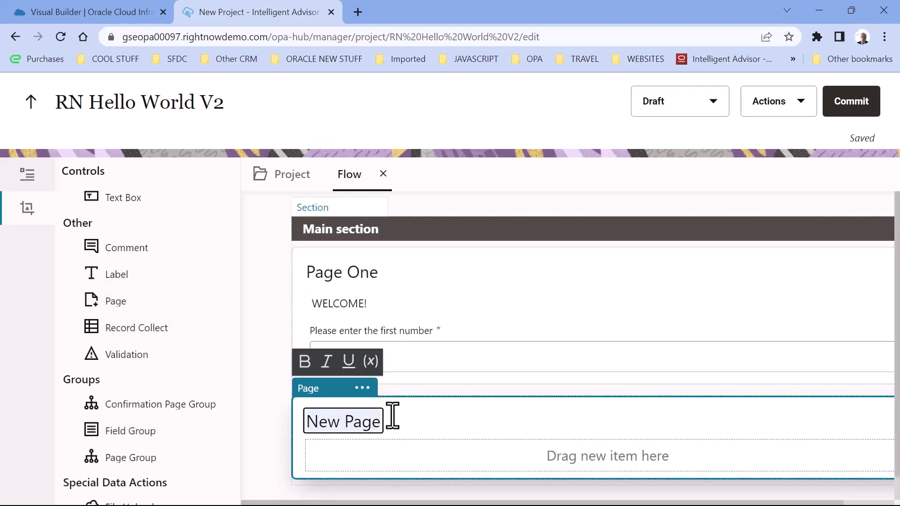
type("Page Tw")
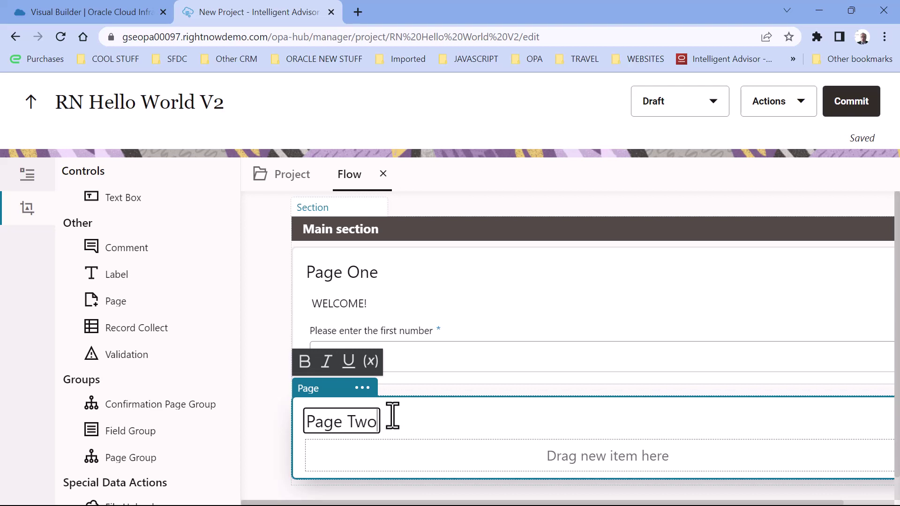
Add a label to Page Two and set its text to "HELLO AGAIN"
type("o")
left_click_drag(112, 273, 398, 461)
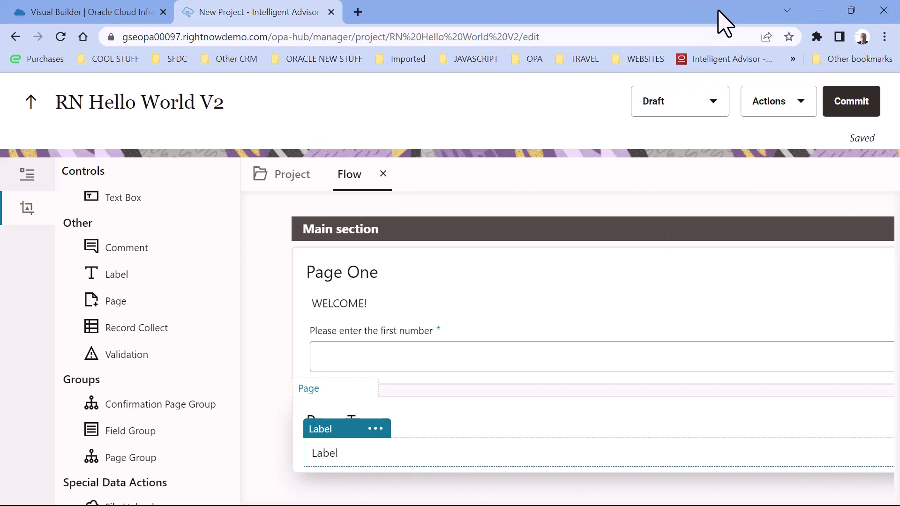
left_click(819, 11)
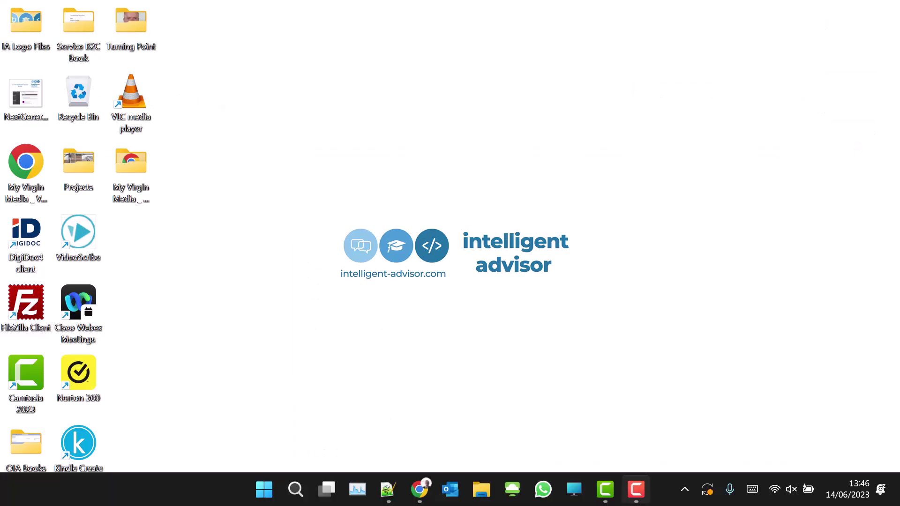
left_click(643, 493)
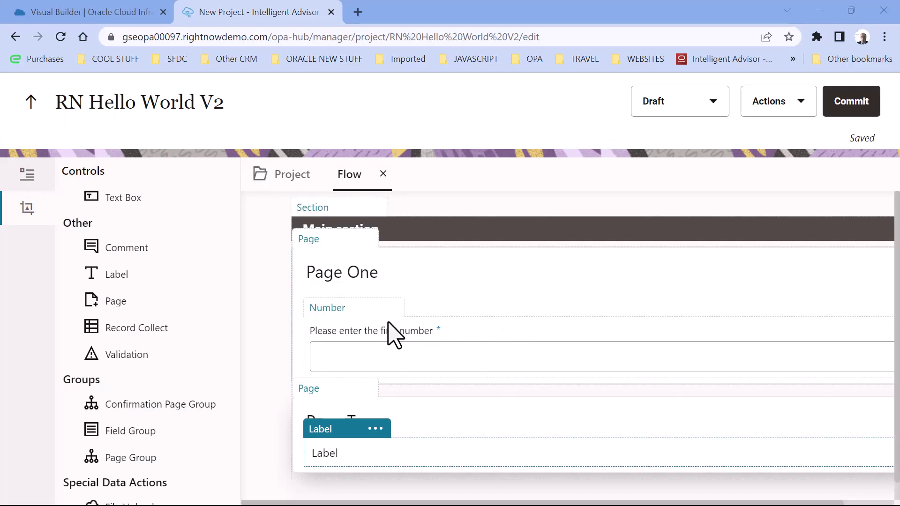
left_click(343, 450)
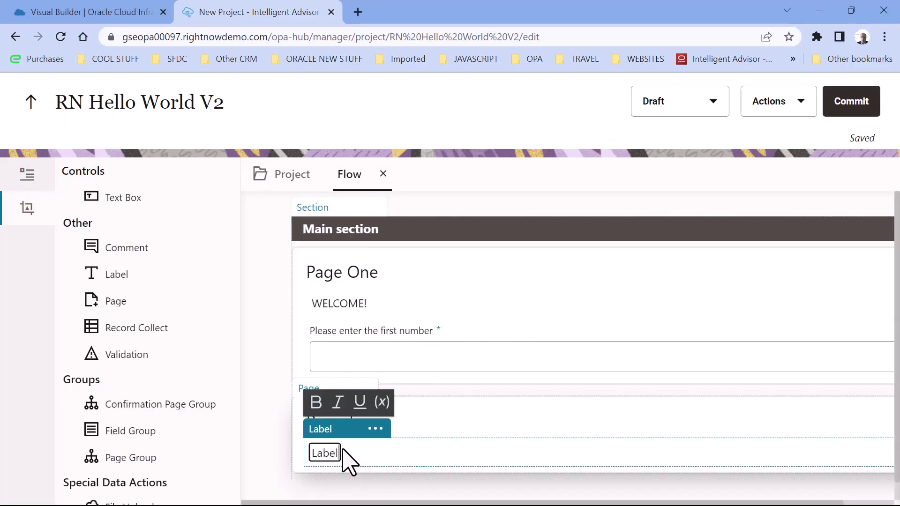
type("HELLO AGAIN")
key("Return")
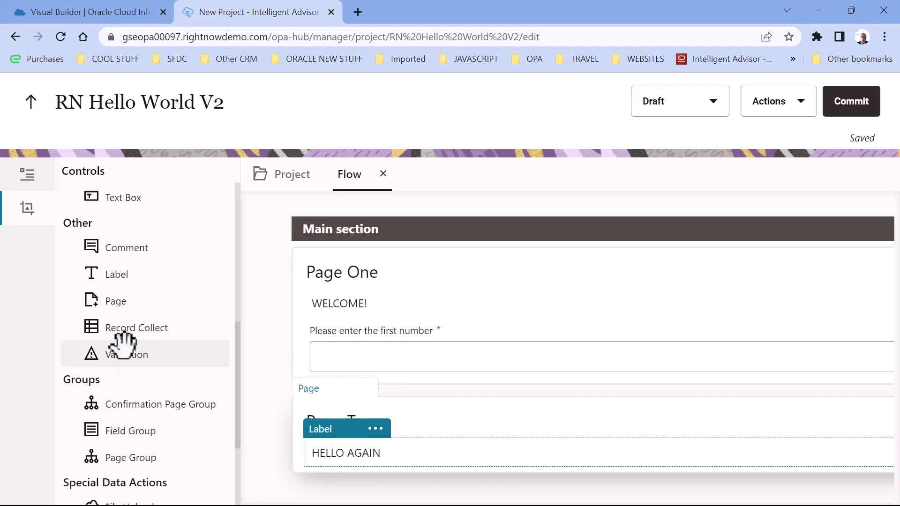
scroll(122, 343, "down", 3)
scroll(151, 325, "up", 8)
left_click_drag(120, 218, 396, 464)
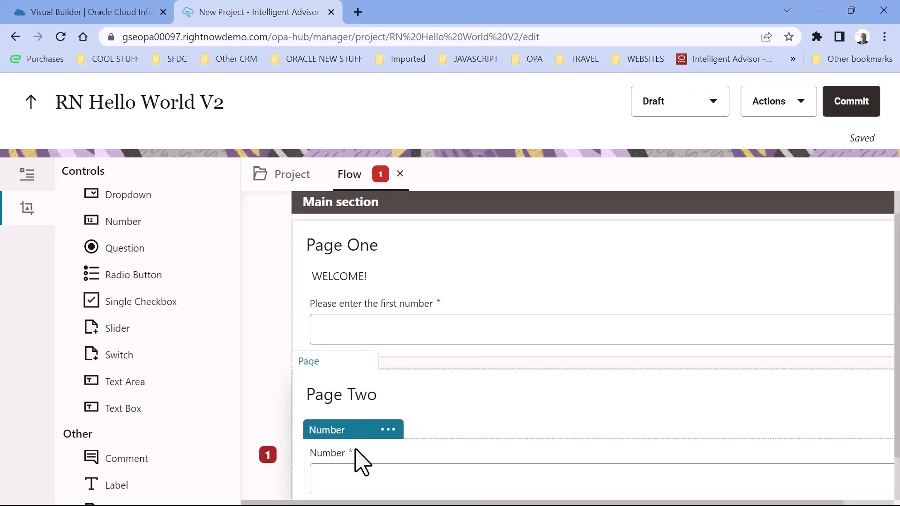
left_click(331, 454)
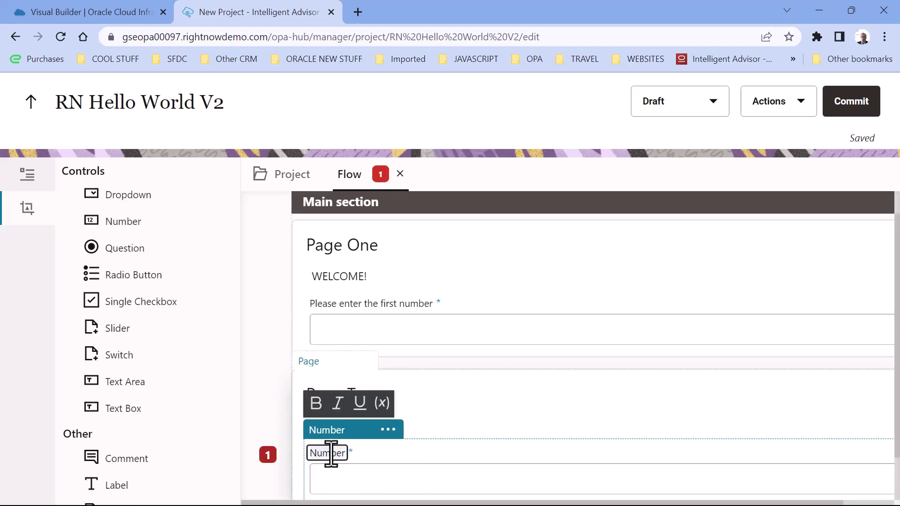
type("Thenumb")
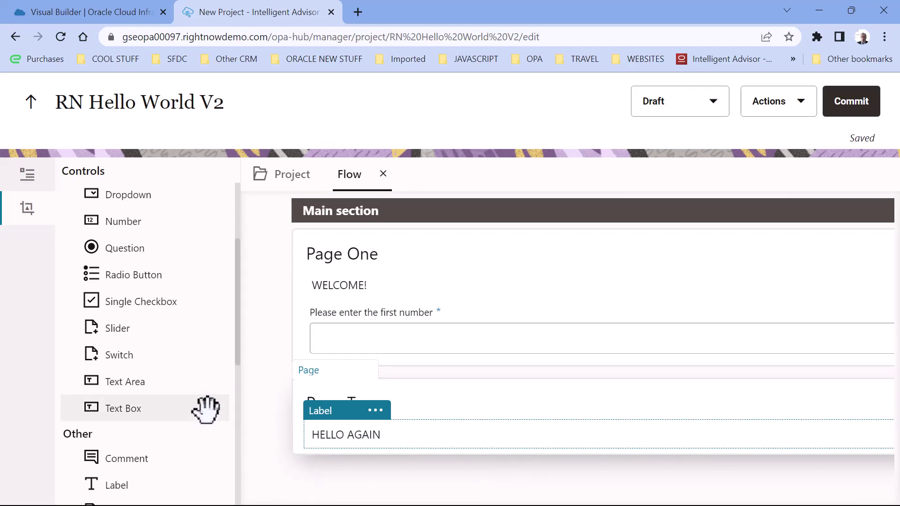
Add a second label below HELLO AGAIN on Page Two with the text "The other number provided is :"
scroll(154, 440, "up", 3)
scroll(206, 401, "down", 5)
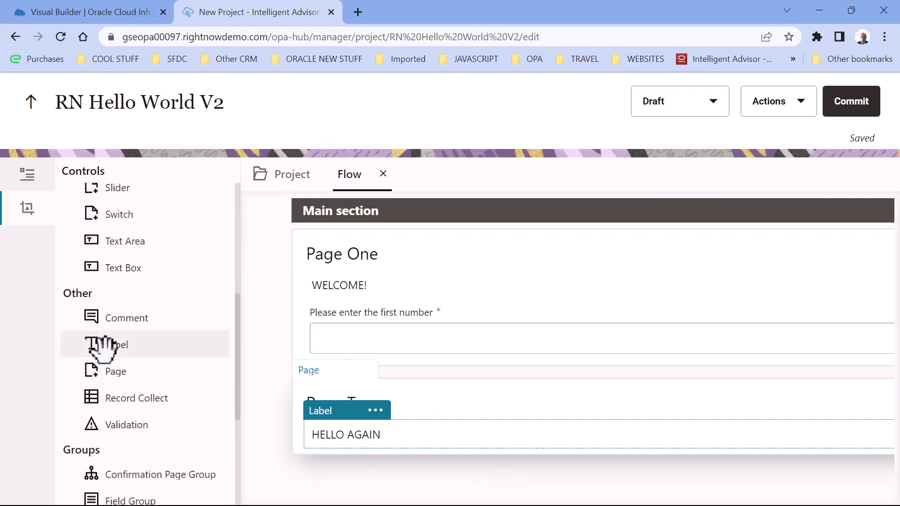
left_click_drag(103, 347, 350, 485)
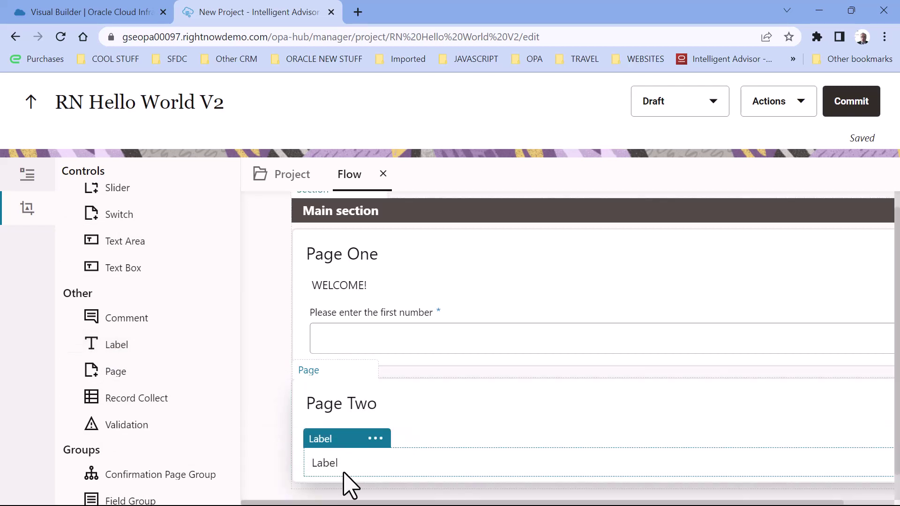
left_click(343, 473)
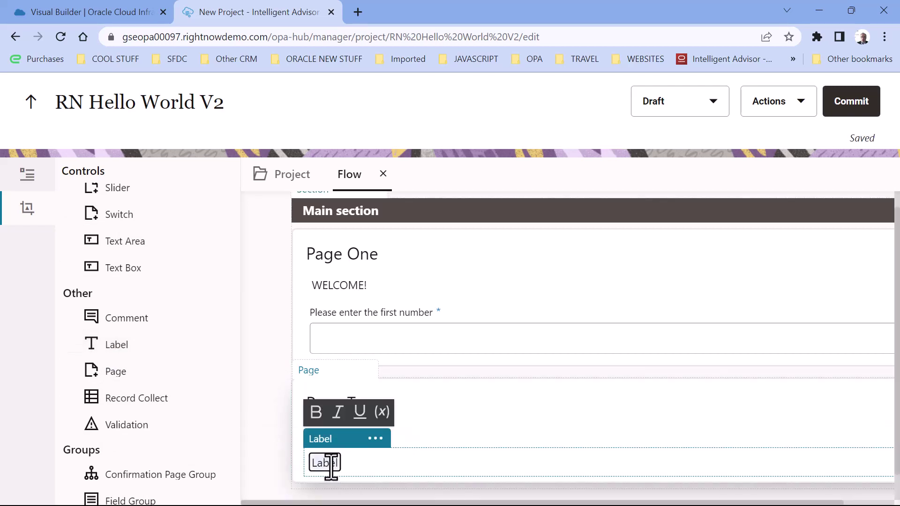
key("ctrl+a")
type("The other number")
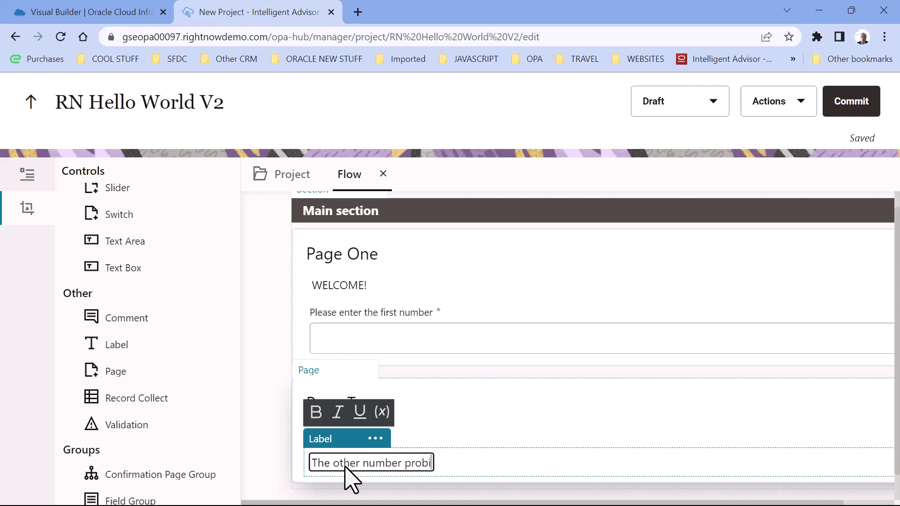
type(" provided is :")
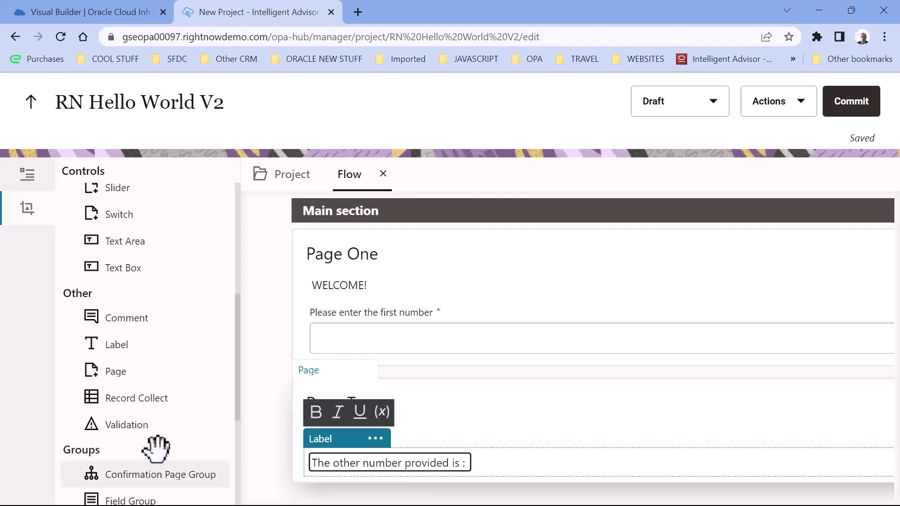
Insert the variable "the other number" at the end of the second label on Page Two
left_click(383, 413)
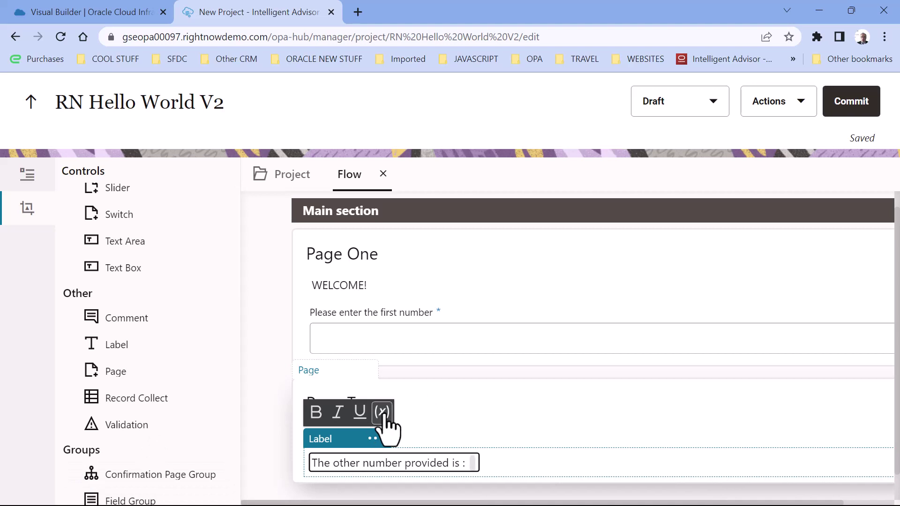
type("the")
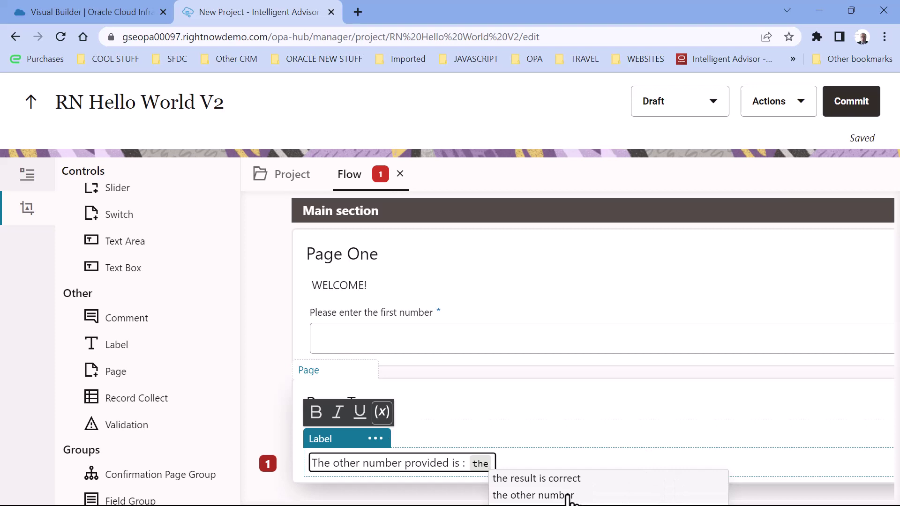
left_click(569, 496)
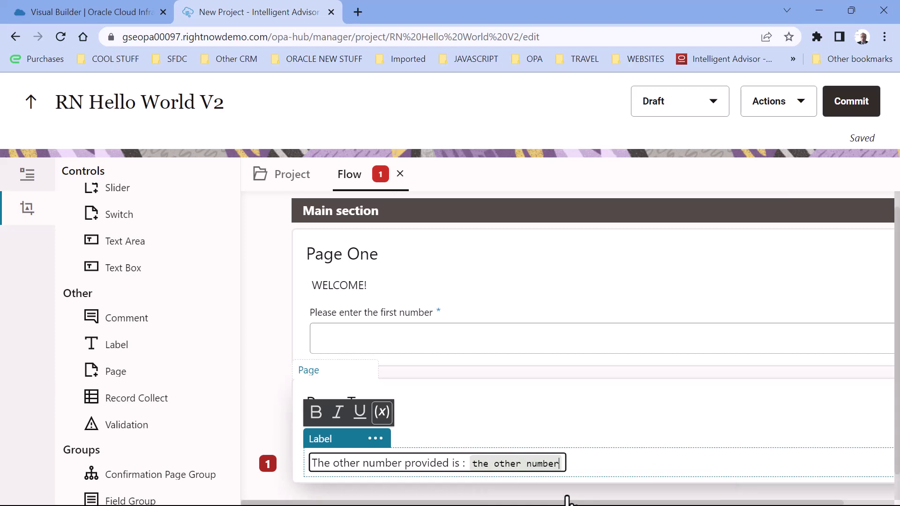
left_click(590, 404)
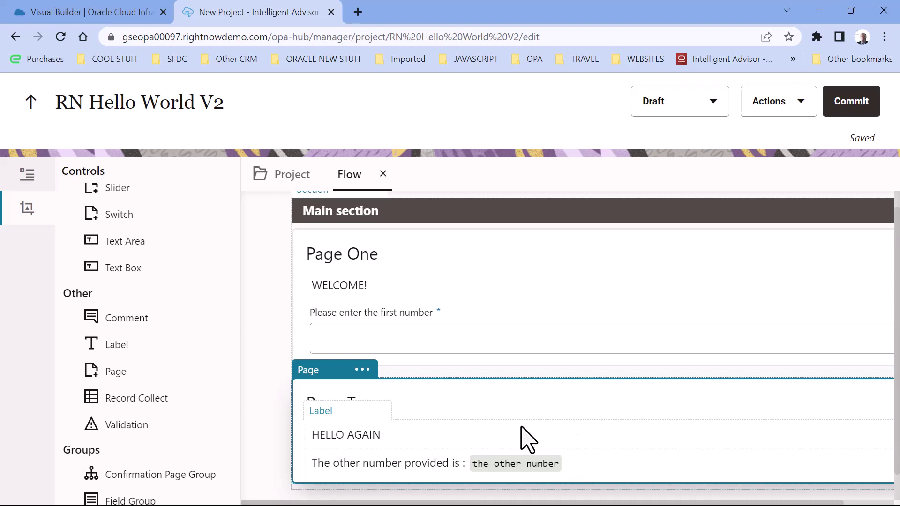
Add a third page below Page Two and title it "Final Page"
scroll(110, 239, "down", 4)
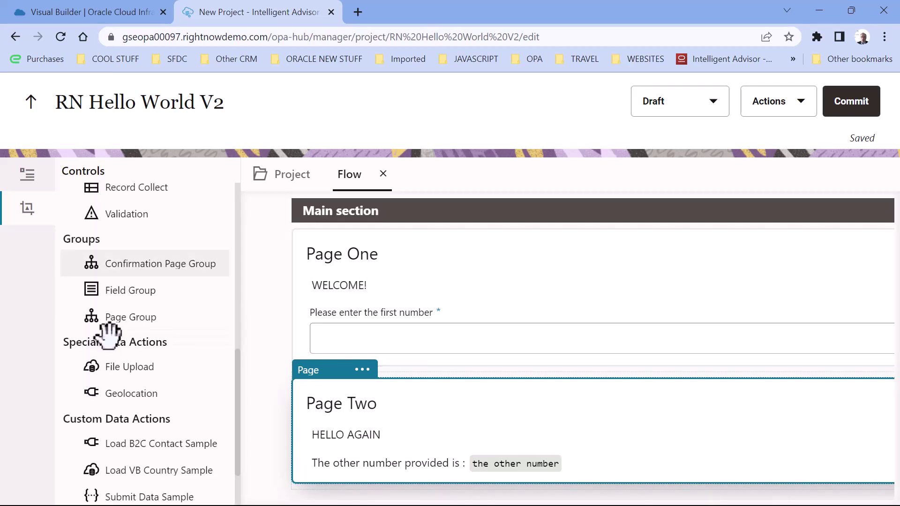
scroll(109, 291, "up", 3)
left_click_drag(108, 307, 326, 502)
left_click(329, 438)
double_click(329, 441)
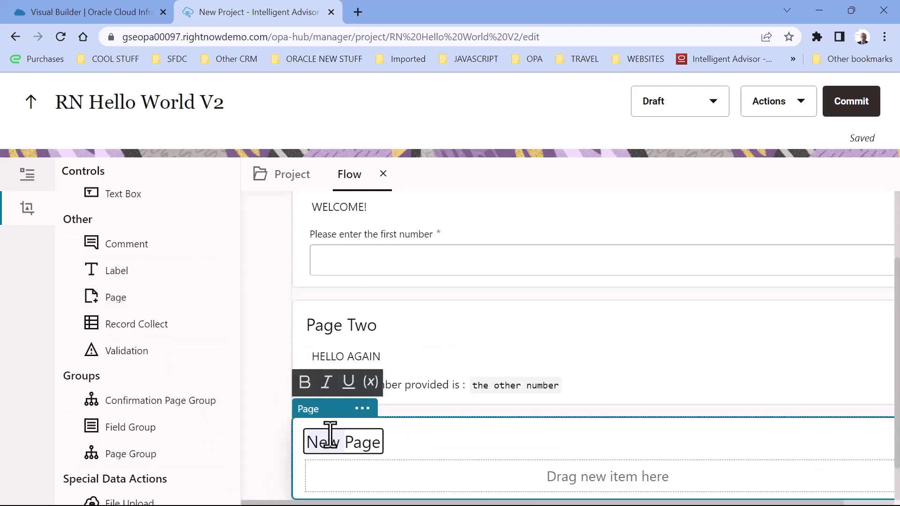
triple_click(329, 441)
type("Fi")
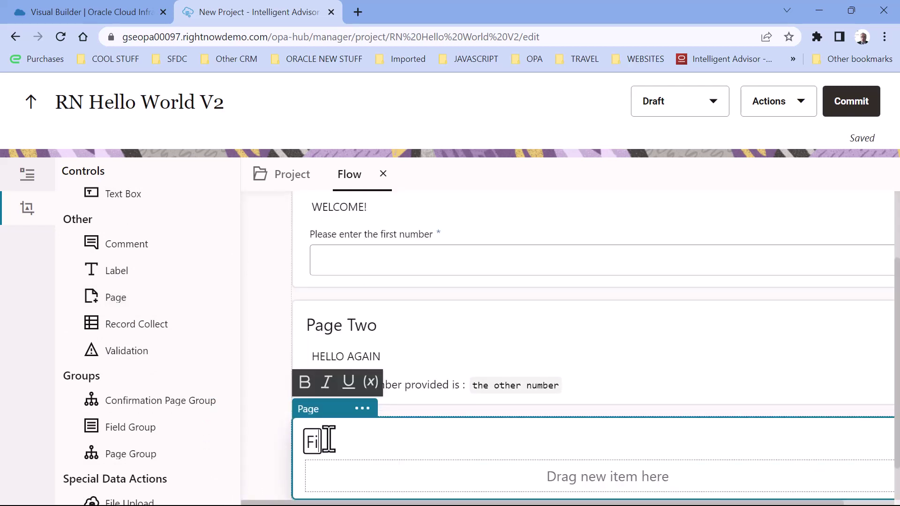
type("nal Page")
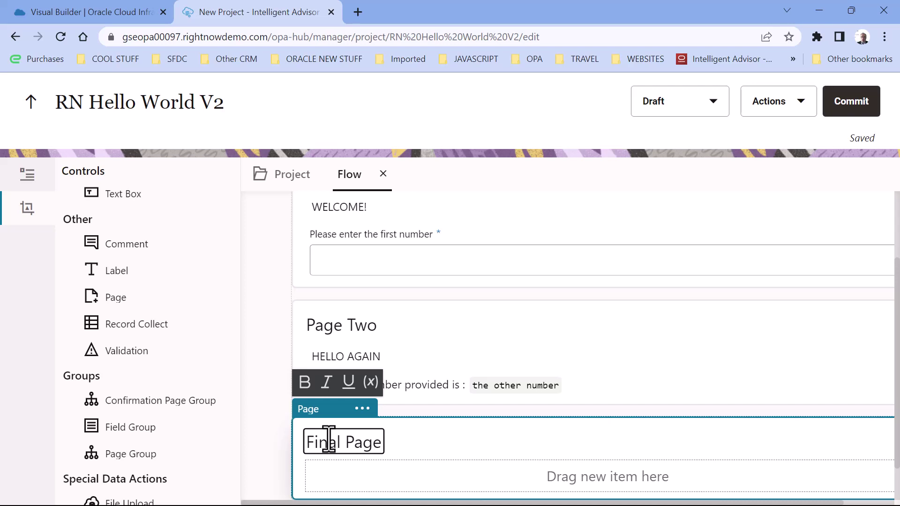
Place a label on the Final Page and set its text to "FINAL PAGE"
left_click_drag(117, 272, 378, 478)
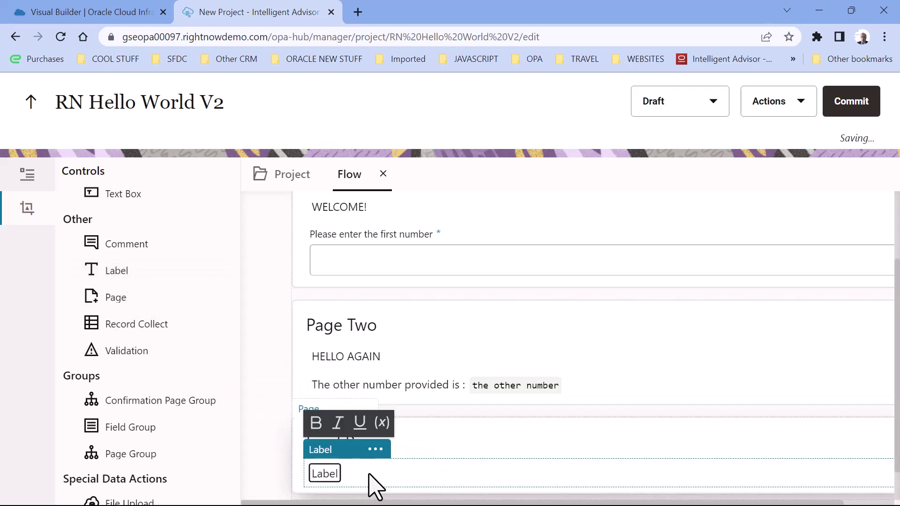
key("ctrl+a")
type("F")
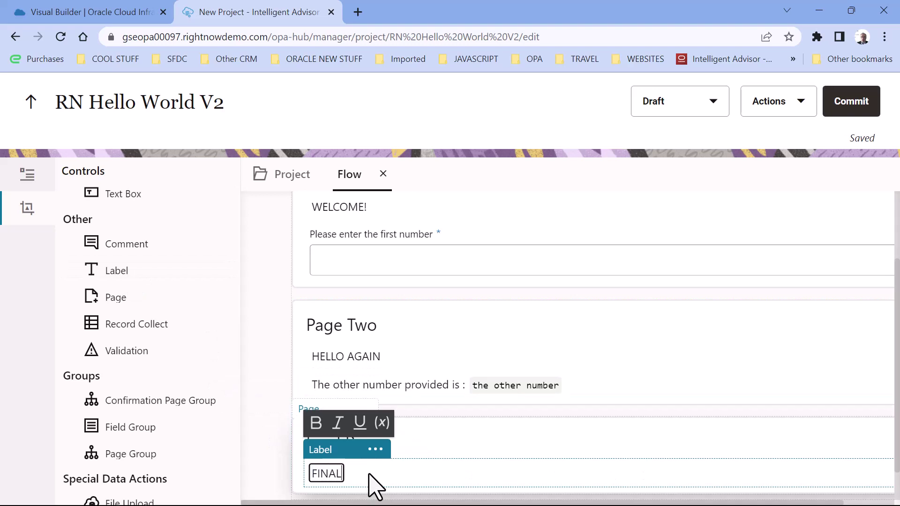
type("INAL PAGE")
key("Return")
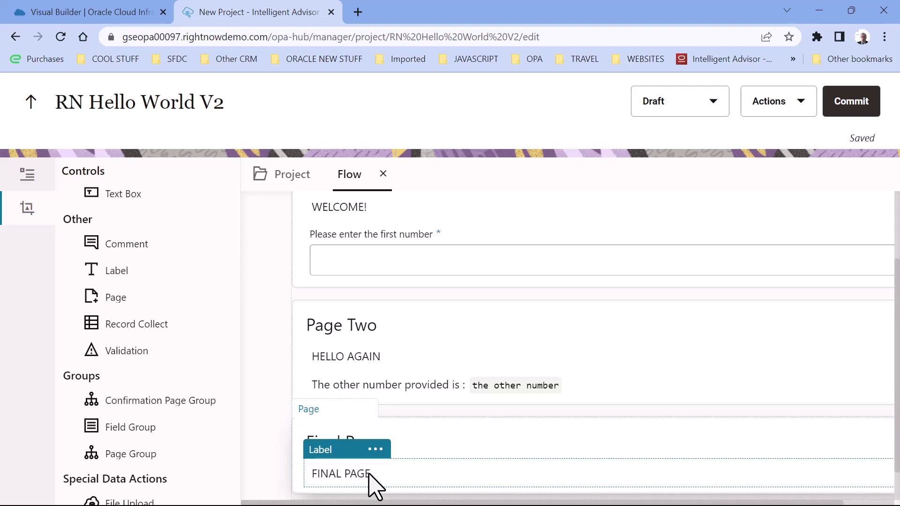
Open the project's Rules document and replace the sample rule with the conclusion "the interview is successful if"
left_click(289, 184)
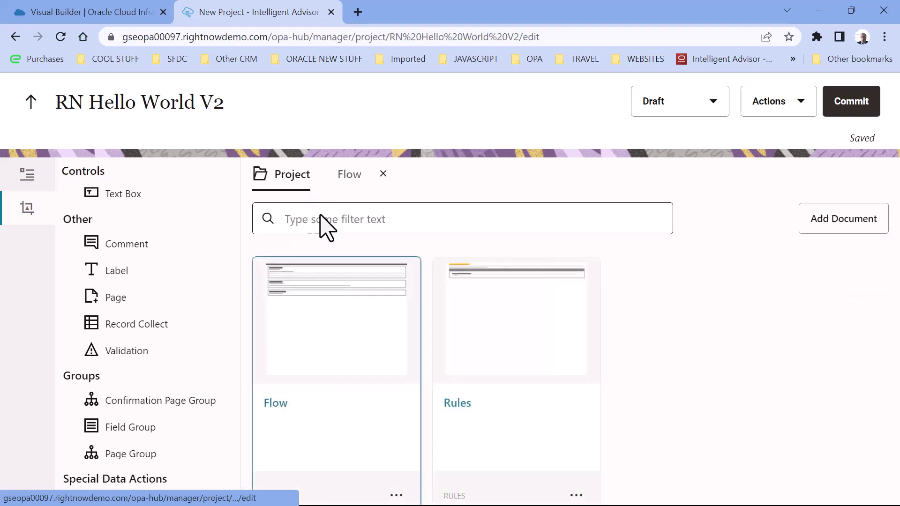
left_click(507, 332)
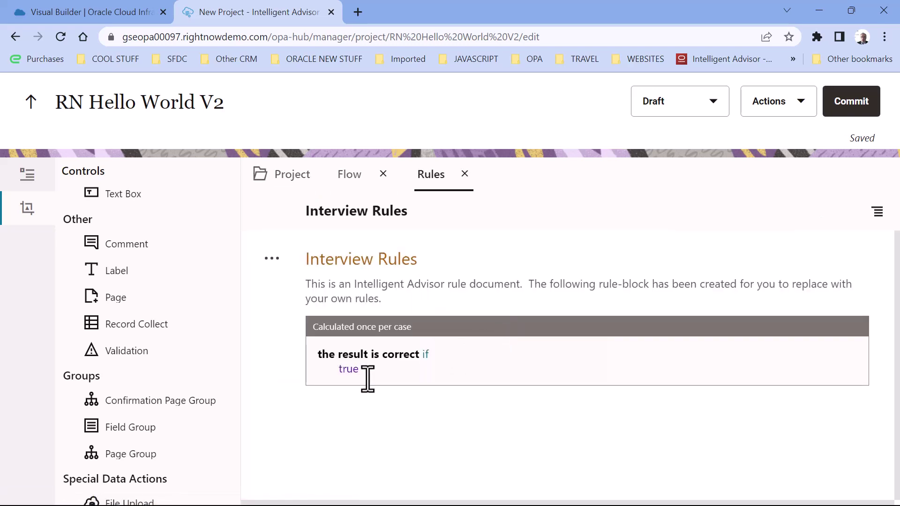
left_click(313, 359)
left_click_drag(313, 359, 412, 408)
type("terview")
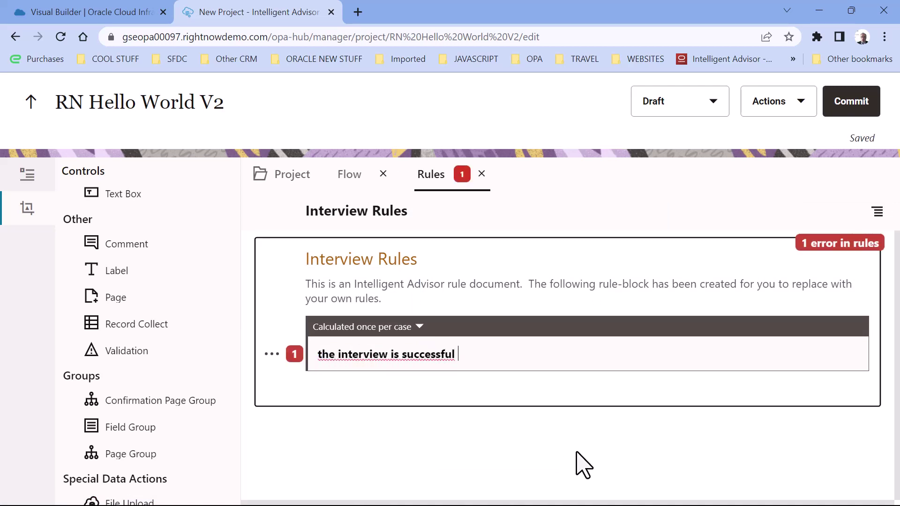
type("if")
Give the rule two conditions joined by "and": "the magic number = 42" and "the other number = 1"
key("Return")
type("the")
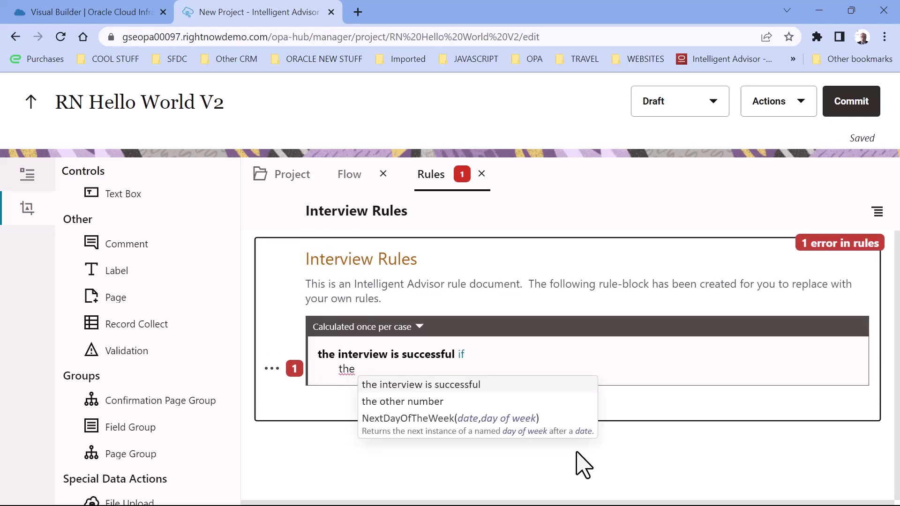
type(" magic nu")
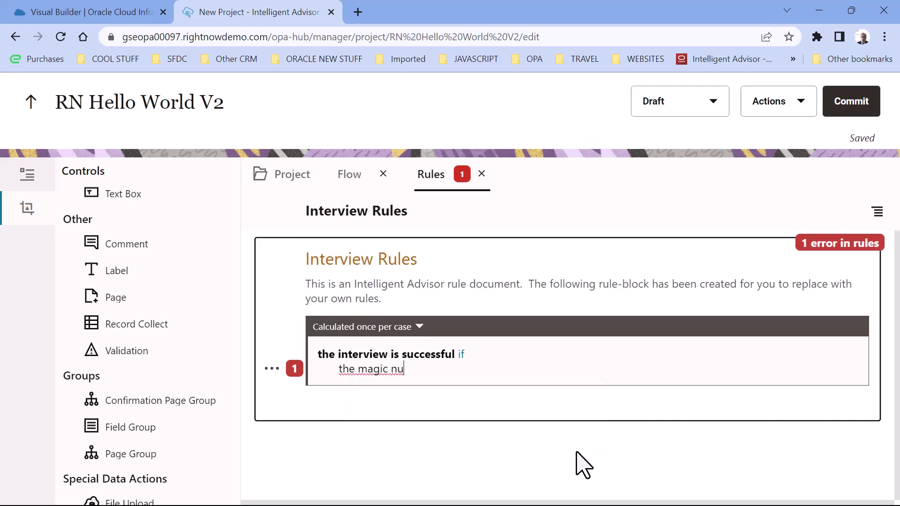
type("mber = 42 and")
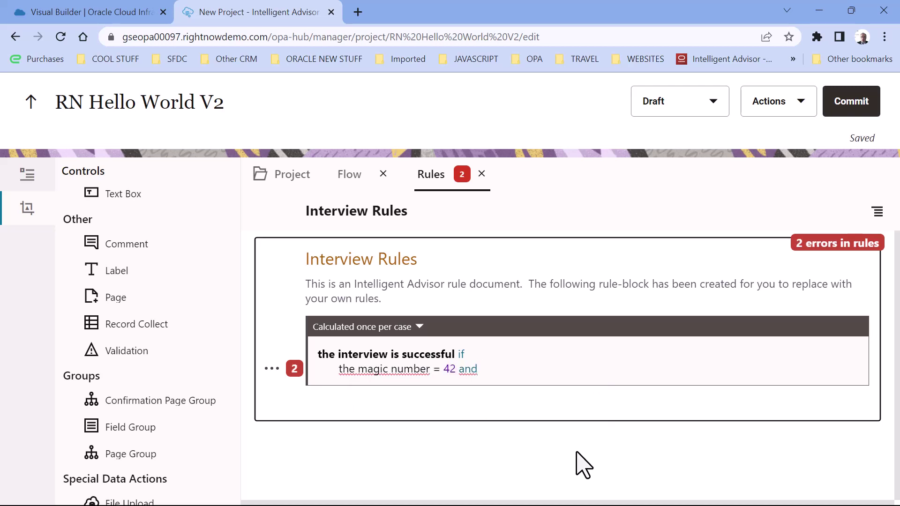
key("Return")
type("the")
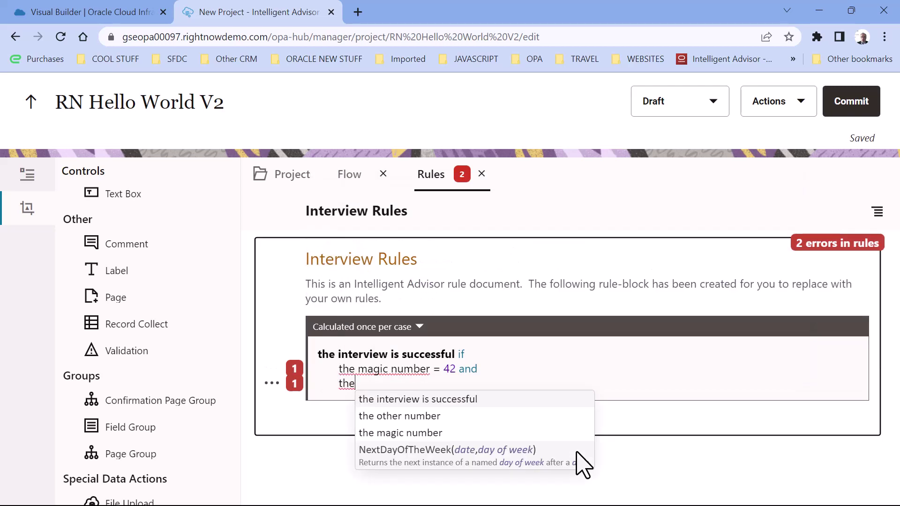
left_click(446, 416)
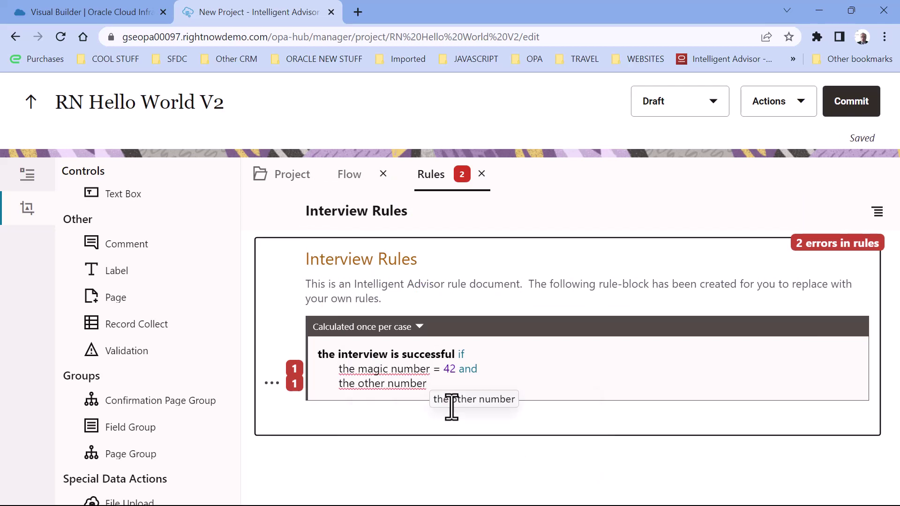
type("= ")
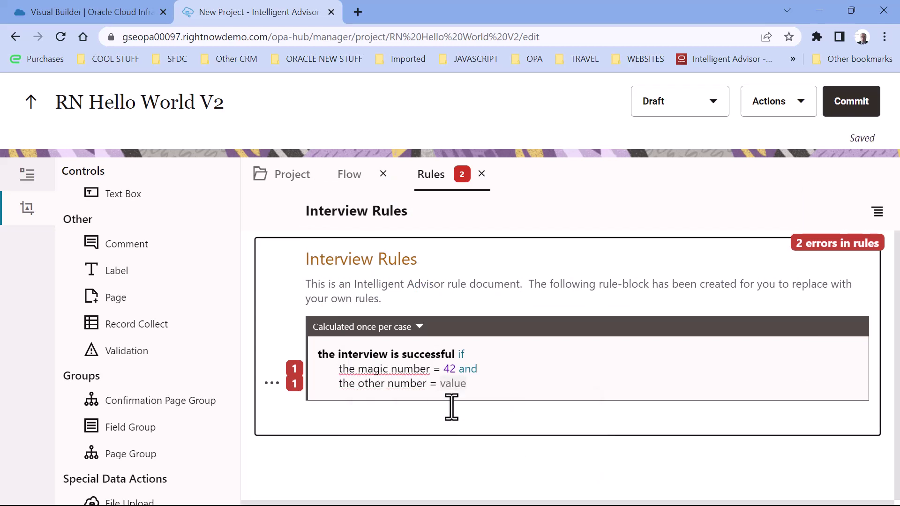
type("1")
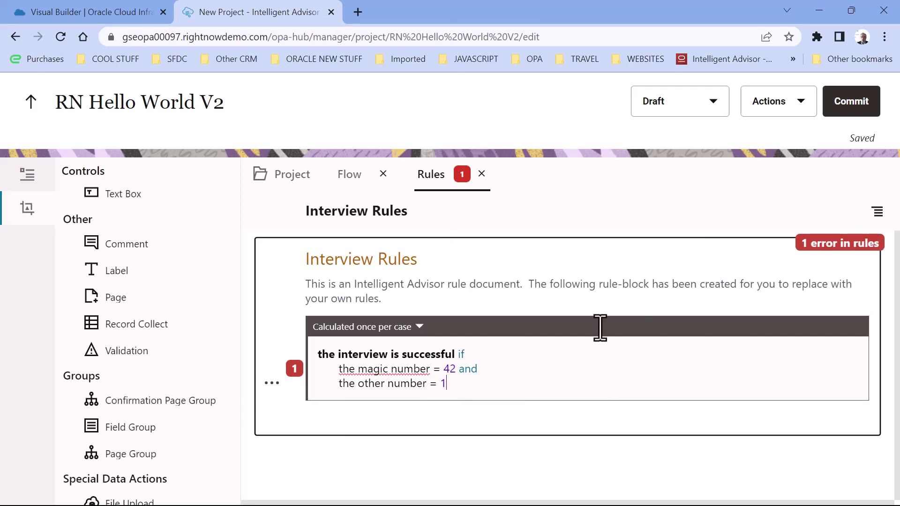
Copy "the magic number" from the rule and make Page One's number input set the value for "the magic number"
left_click_drag(336, 369, 427, 369)
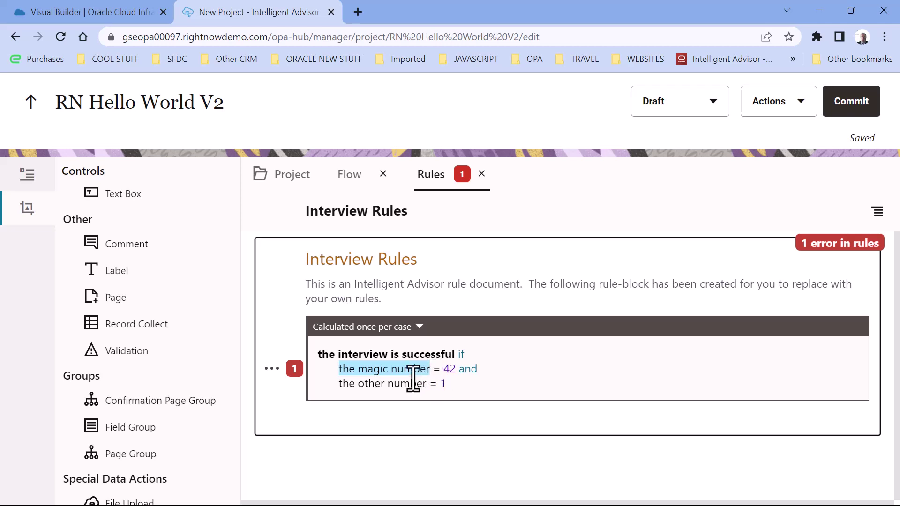
left_click(357, 186)
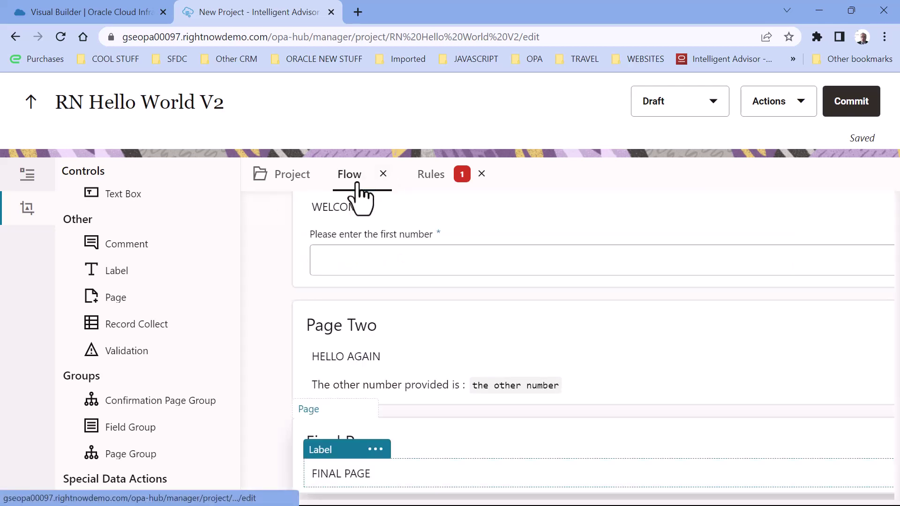
scroll(449, 297, "up", 3)
left_click(398, 333)
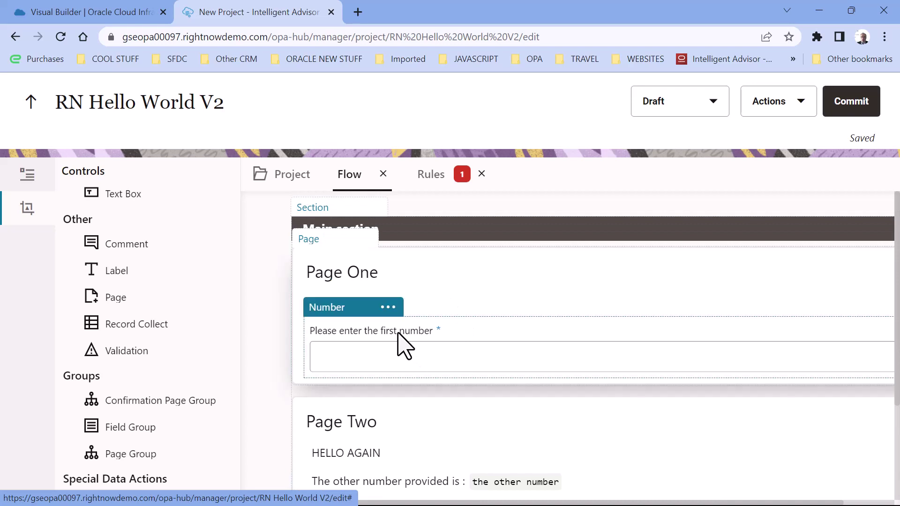
left_click(389, 309)
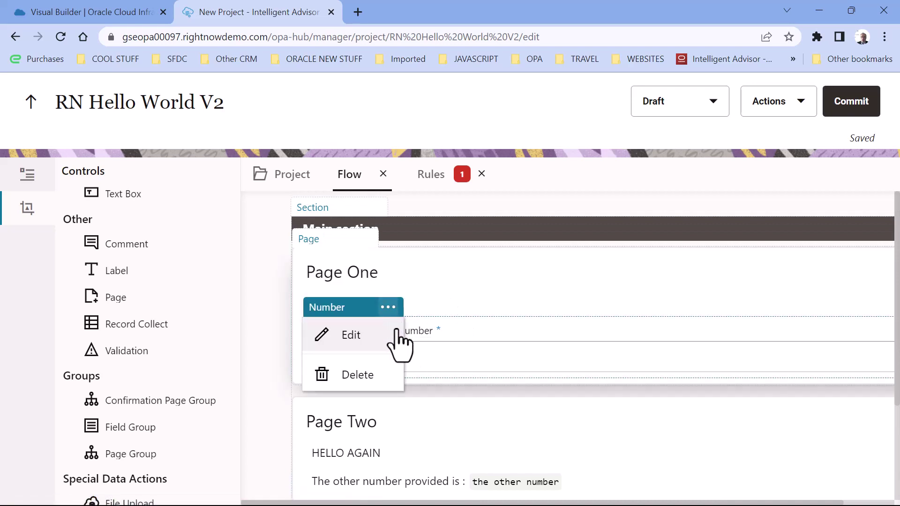
left_click(364, 338)
left_click(757, 304)
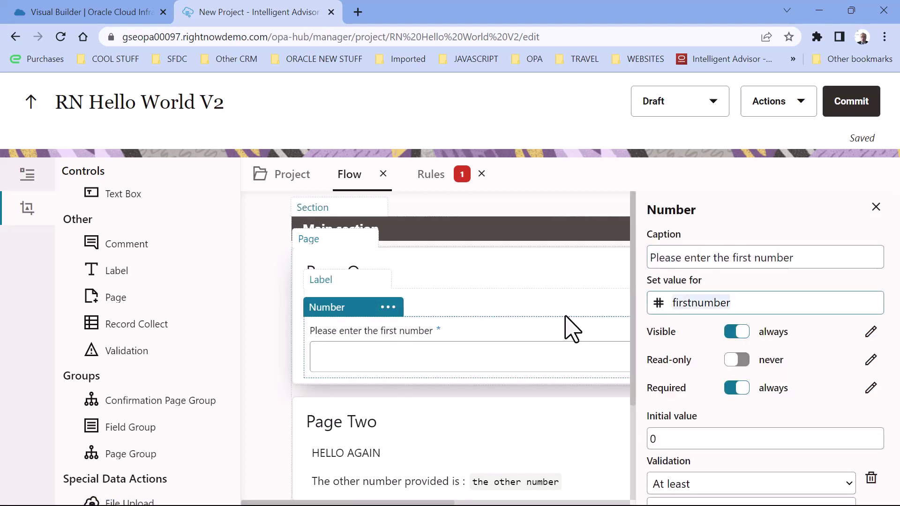
type("the magic number")
left_click(709, 338)
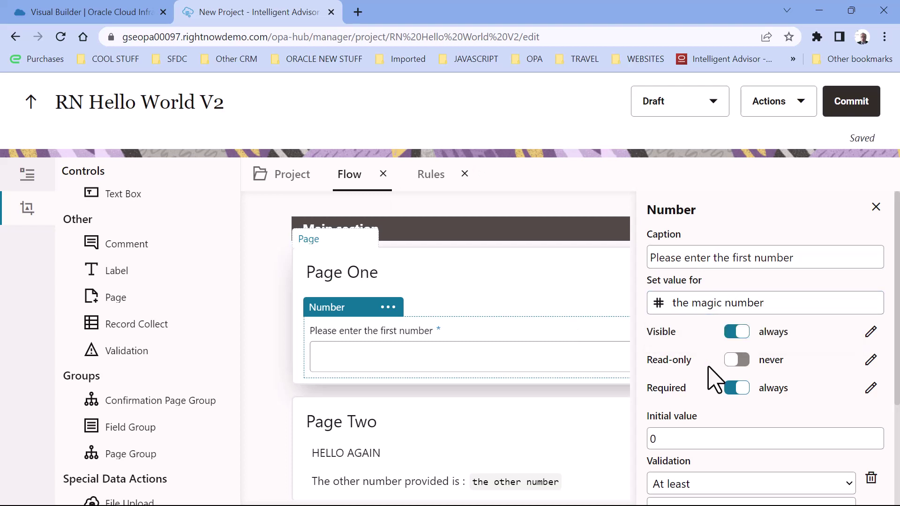
Change the number input's caption to "Please enter the magic number" and commit the project
left_click(740, 264)
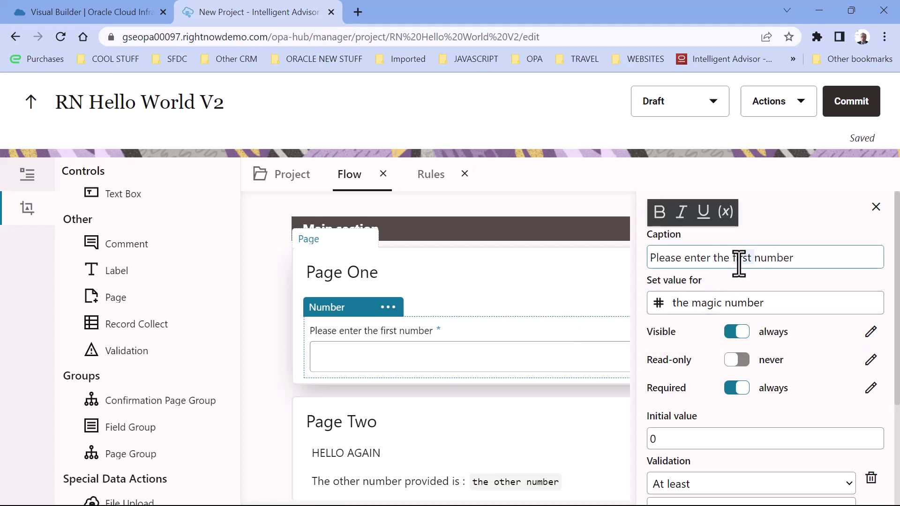
type("magic")
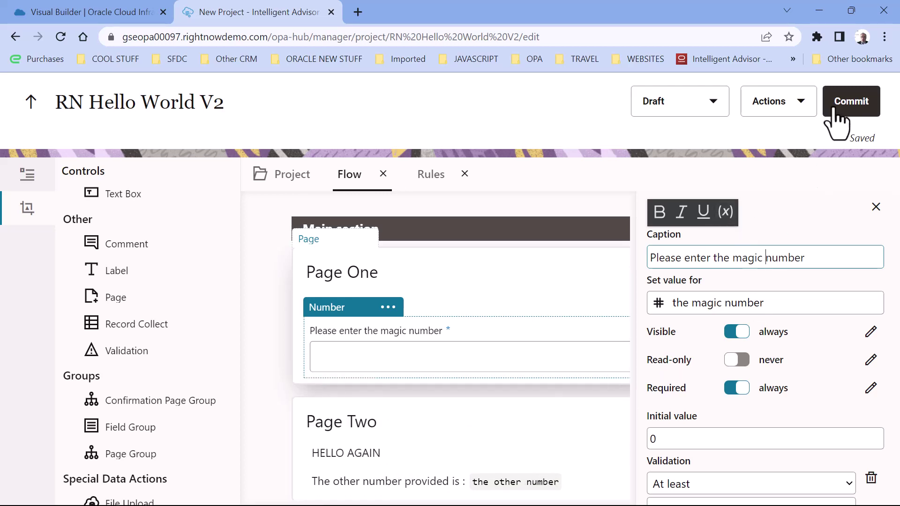
left_click(865, 104)
Add a label below "FINAL PAGE" on the Final Page and set its text to "The interview is successful :"
scroll(462, 338, "down", 3)
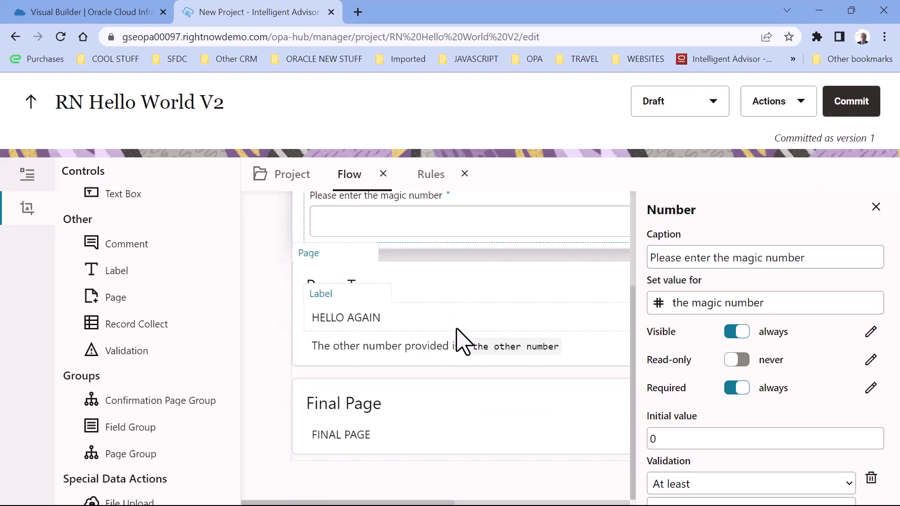
left_click_drag(117, 272, 324, 450)
left_click(347, 464)
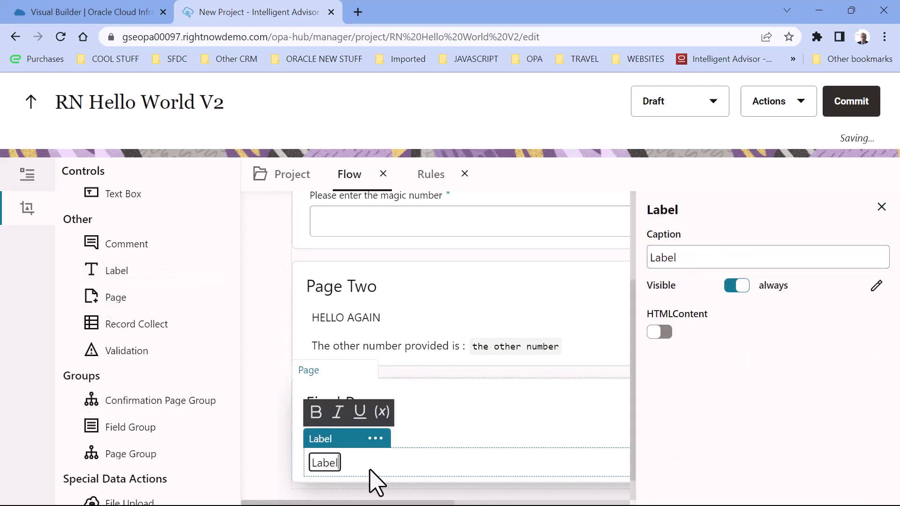
key("ctrl+a")
type("THe")
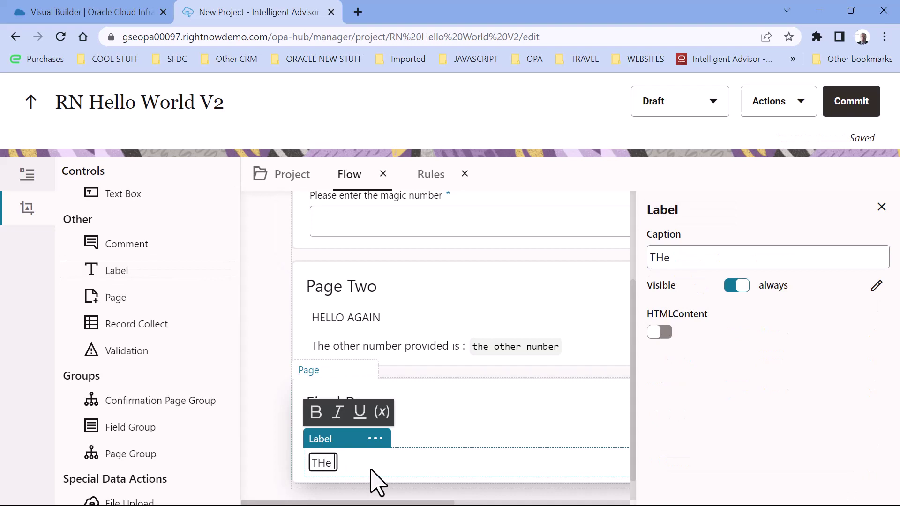
type("e interview is successful :")
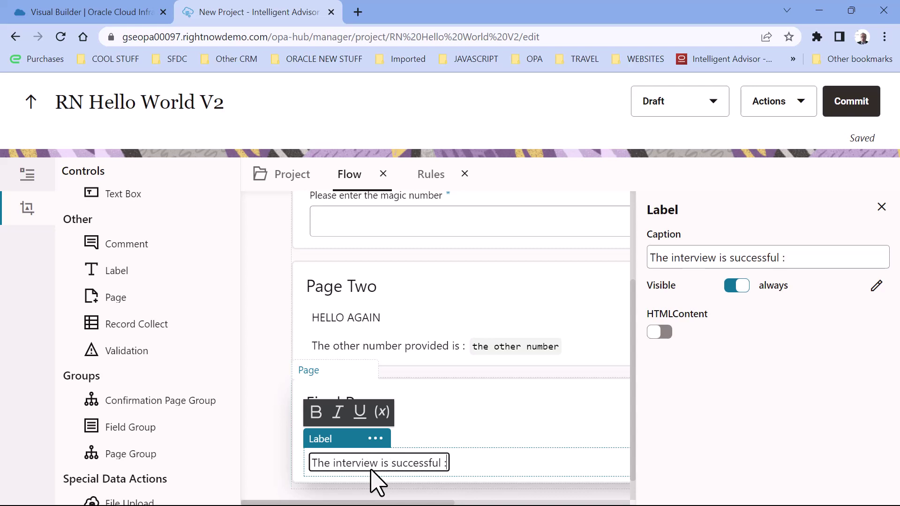
Insert the variable "the interview is successful" at the end of the new label's text
left_click(389, 420)
type("t")
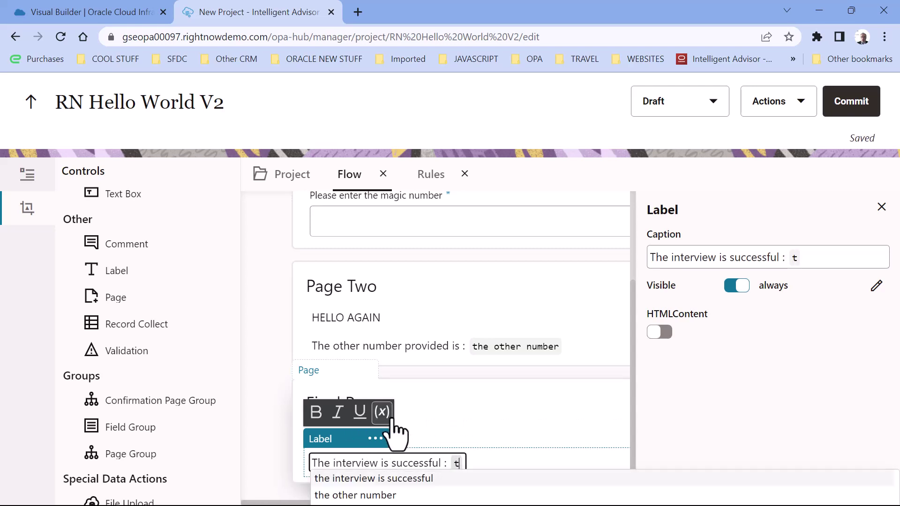
left_click(406, 480)
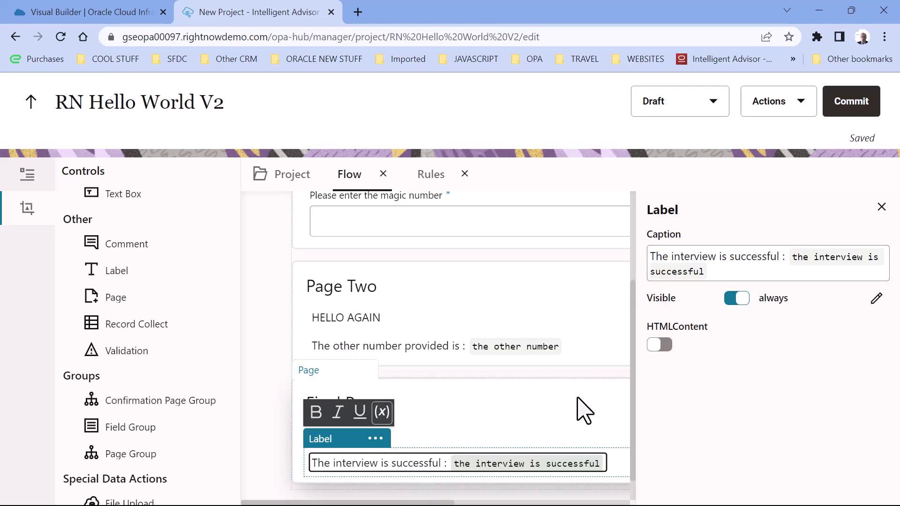
left_click(584, 411)
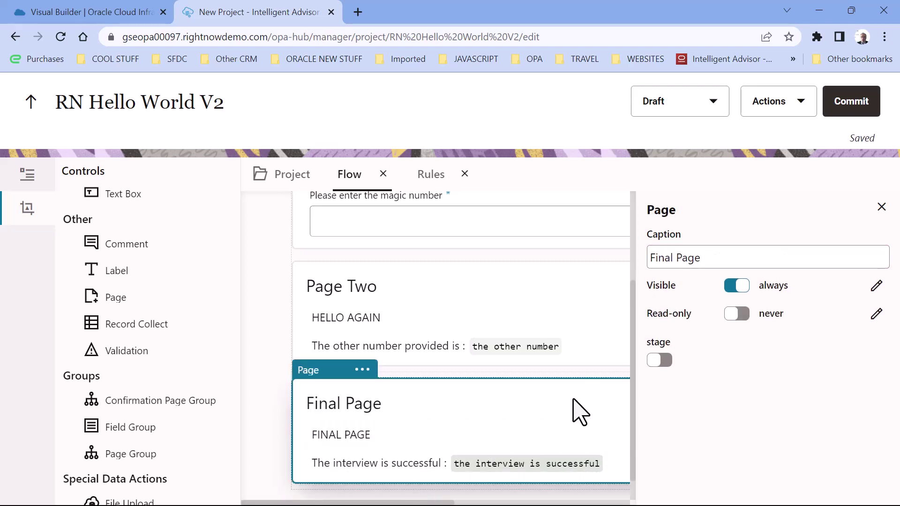
Commit the project and deploy it as RN Hello World V2 to workspace RN_Workspace_1 with activation enabled
left_click(855, 113)
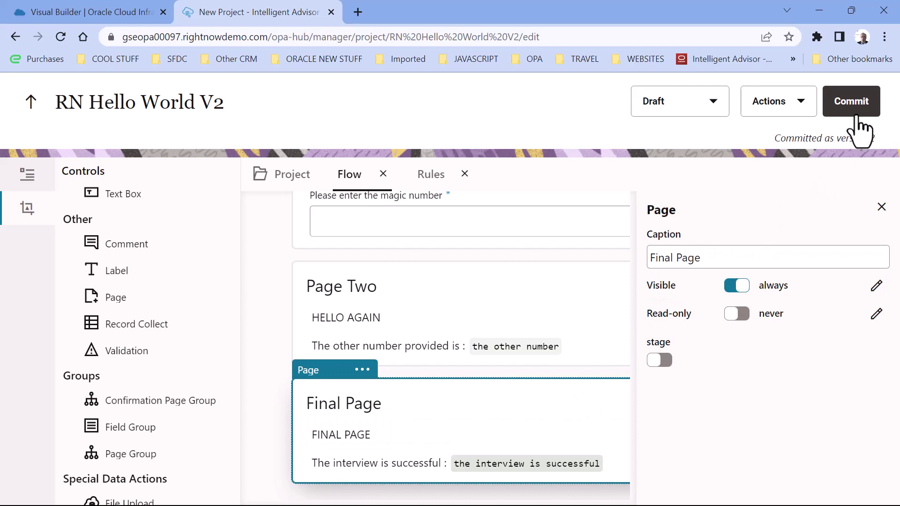
left_click(801, 100)
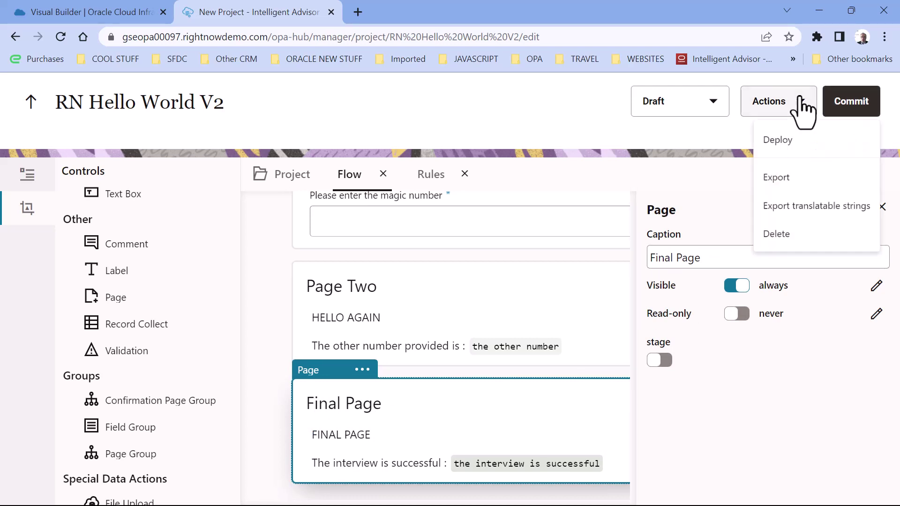
left_click(776, 155)
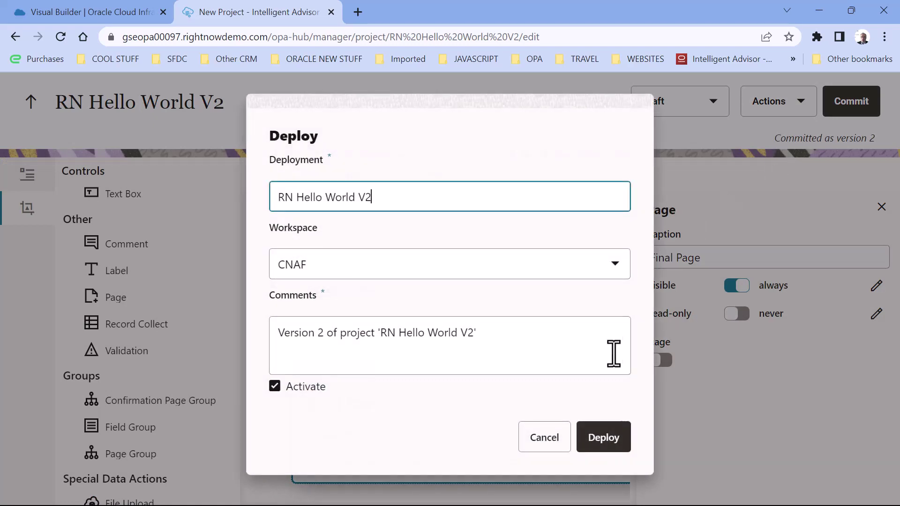
left_click(447, 276)
left_click(399, 410)
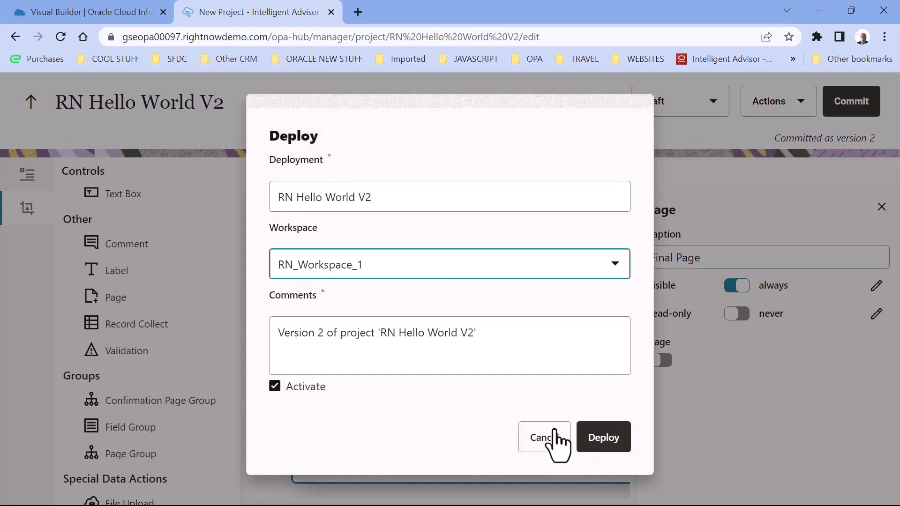
left_click(612, 445)
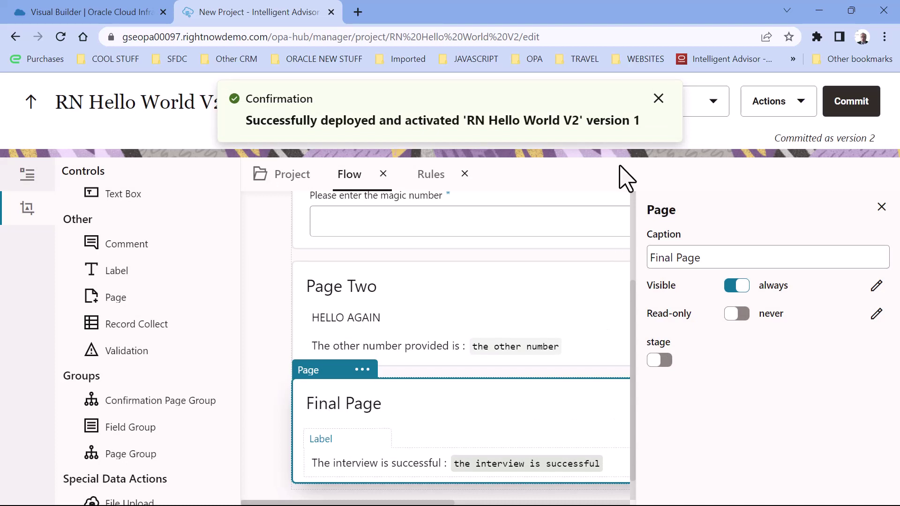
left_click(659, 99)
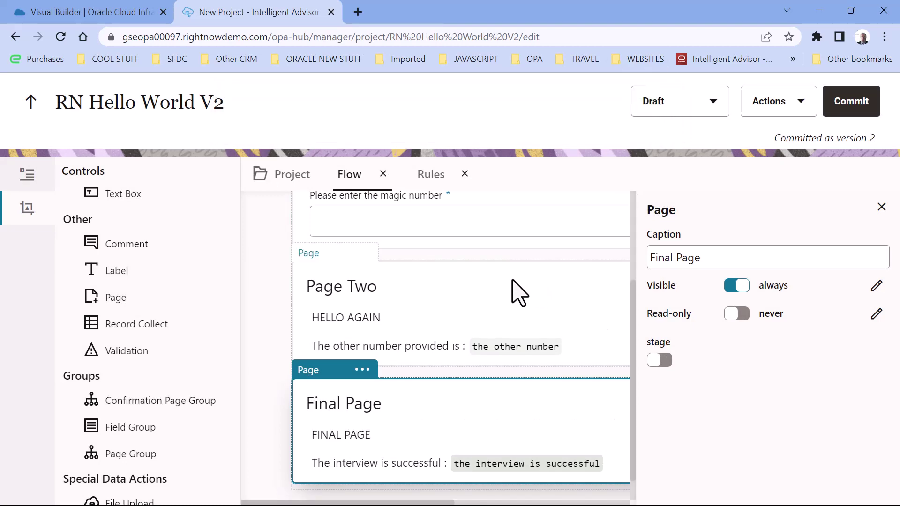
Review the flow's Page One, Page Two and Final Page with their labels and number input
scroll(518, 291, "up", 3)
scroll(400, 302, "down", 2)
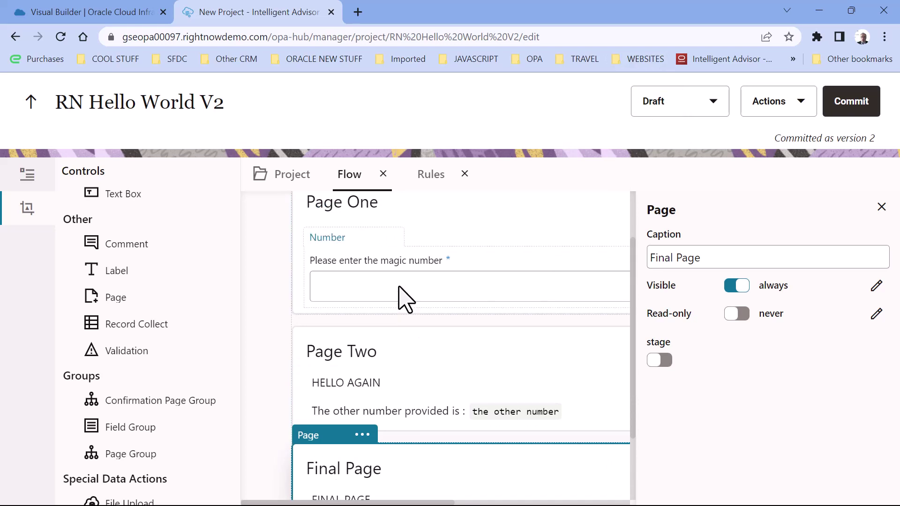
scroll(403, 297, "down", 2)
scroll(447, 305, "up", 3)
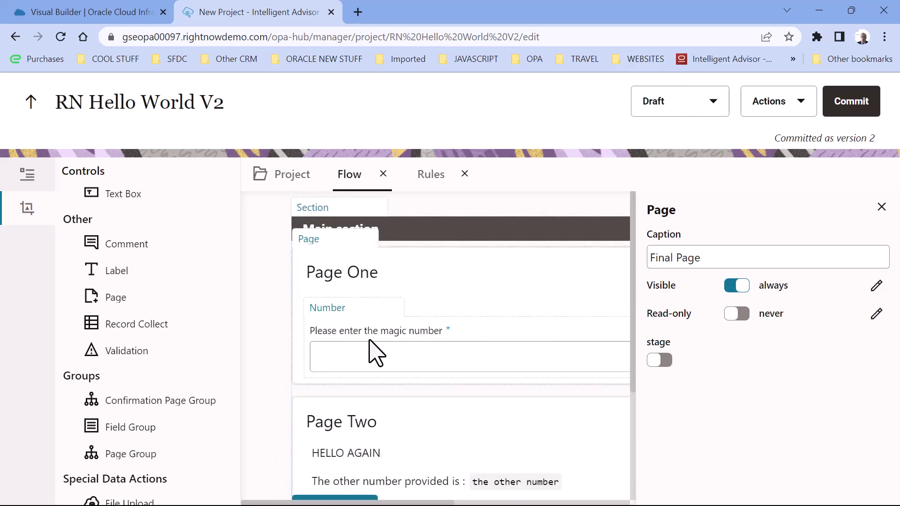
scroll(466, 352, "down", 2)
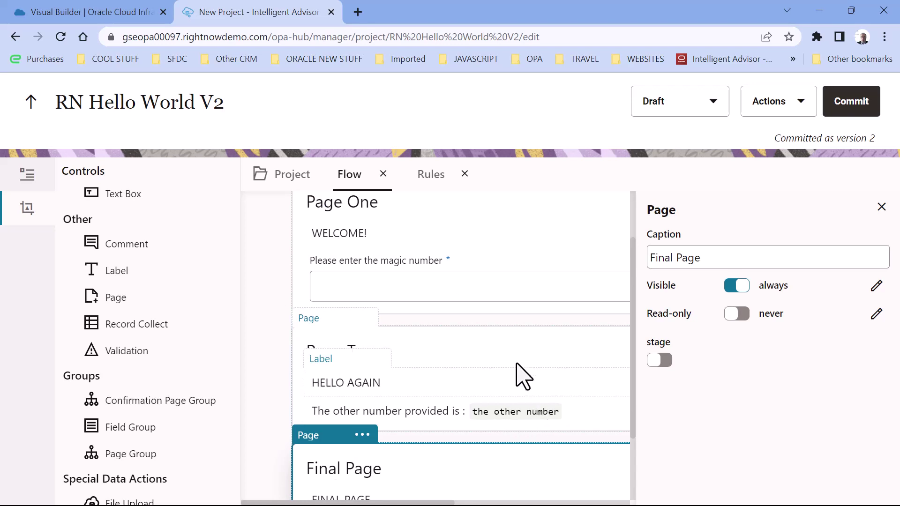
scroll(519, 370, "down", 2)
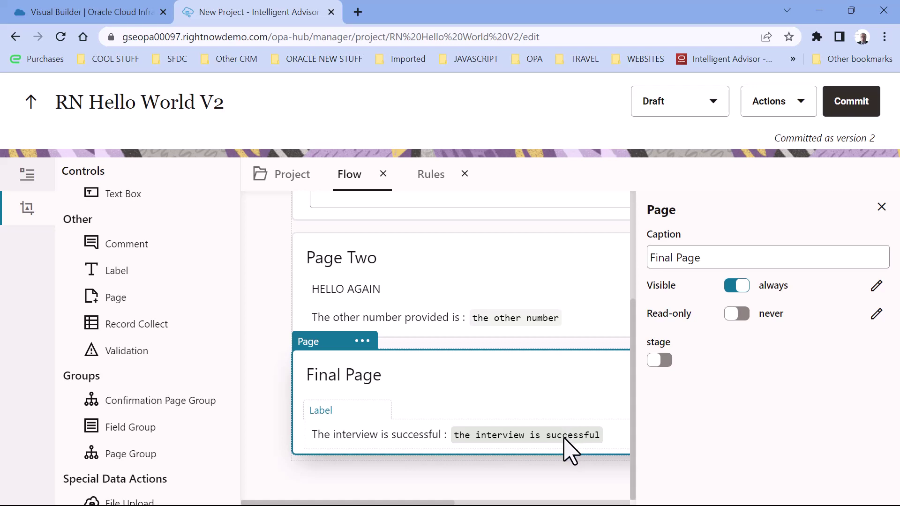
Switch to the Visual Builder instance, open its service homepage and create an empty application named webapp_oia_1
left_click(68, 10)
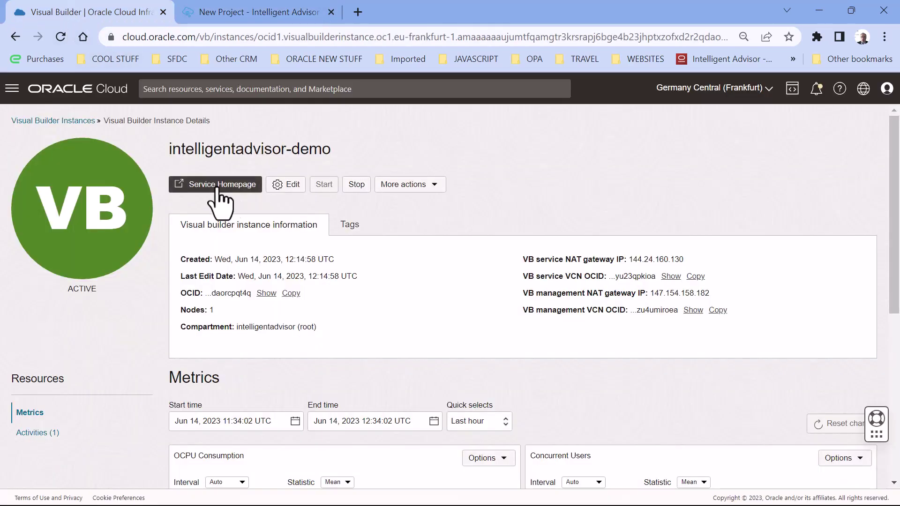
left_click(216, 187)
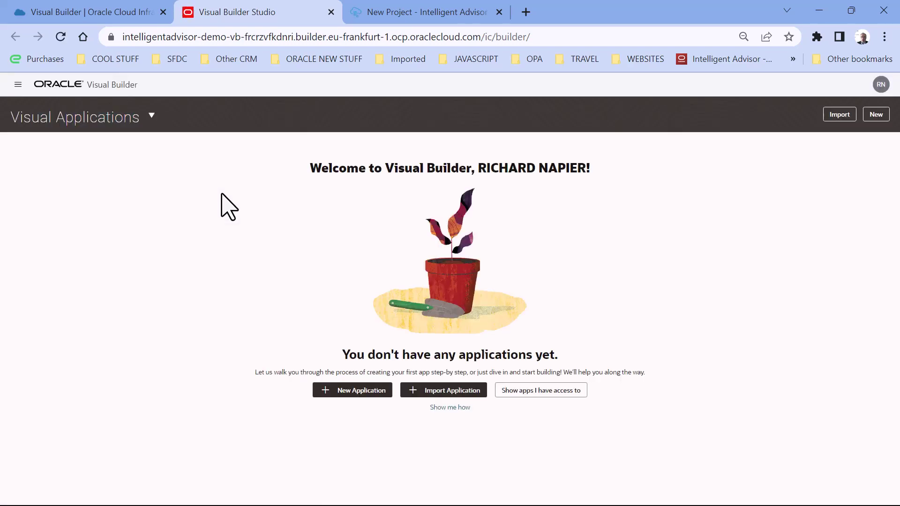
left_click(365, 392)
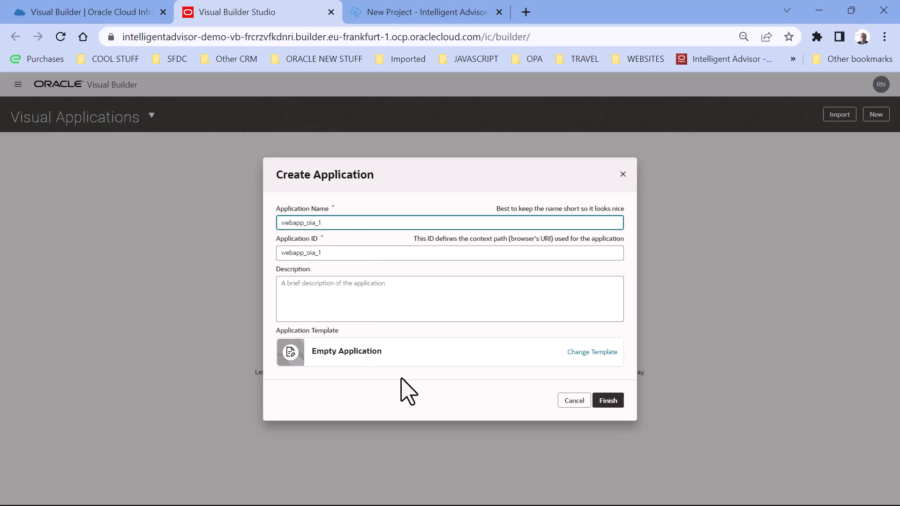
left_click(618, 402)
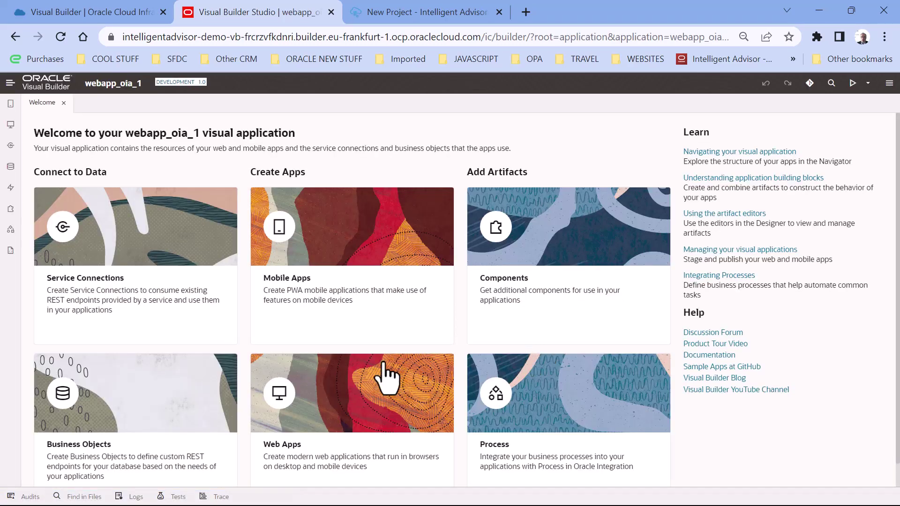
Create a web application named web_oia1 with navigation style None
left_click(11, 124)
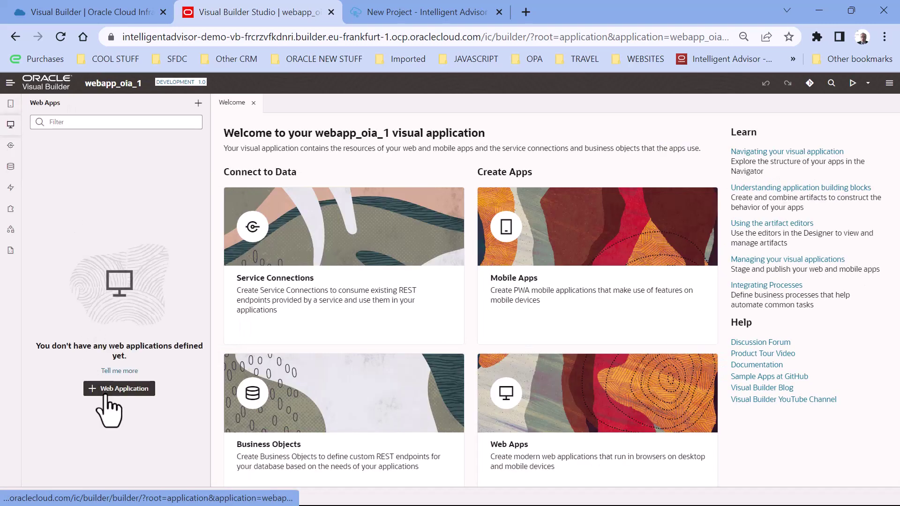
left_click(119, 389)
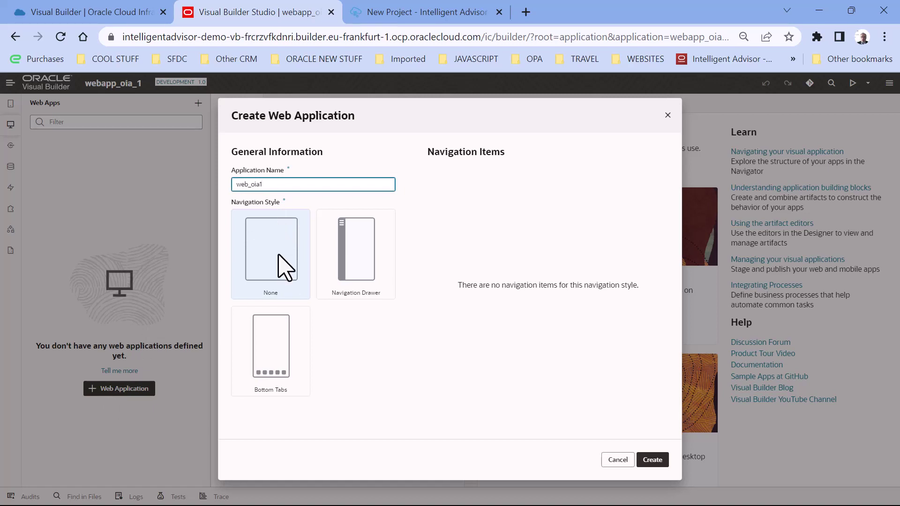
left_click(653, 460)
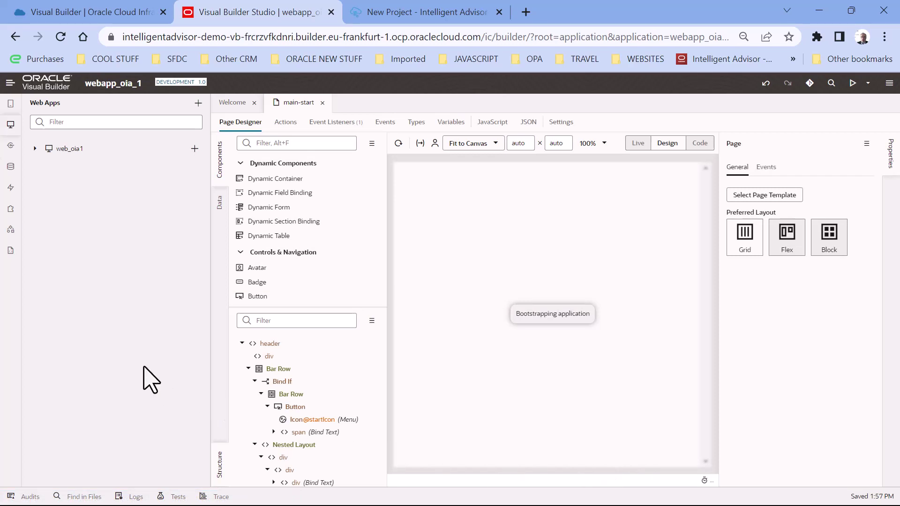
Find the Intelligent Advisor Flow component by searching for "intelligent advisor", accept its license agreement and install it
left_click(10, 211)
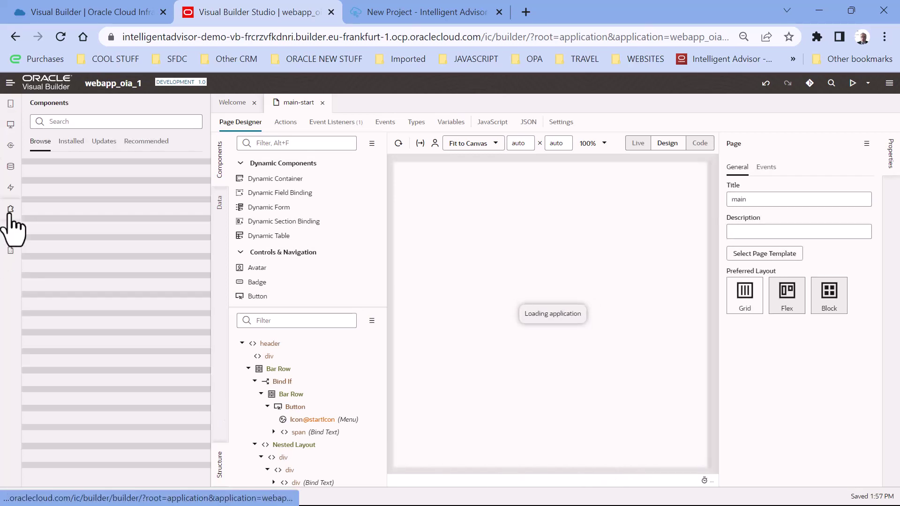
left_click(114, 126)
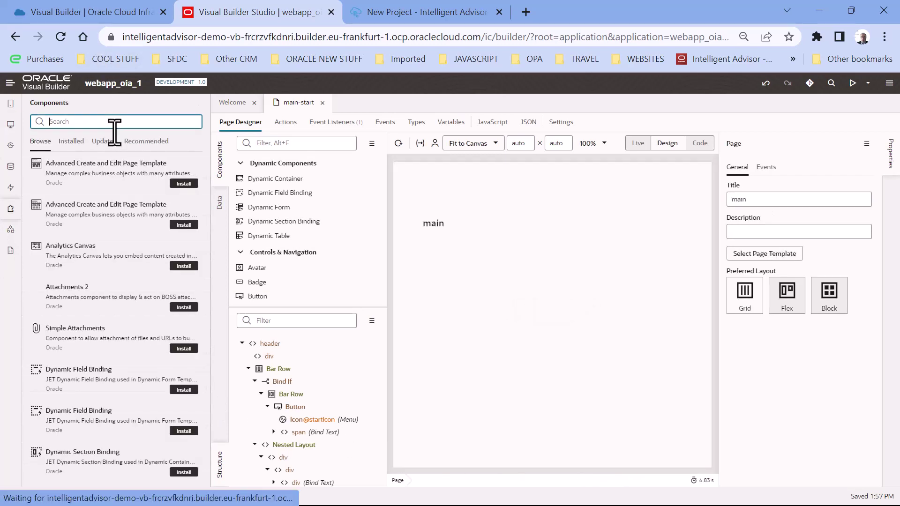
type("intelligent adv")
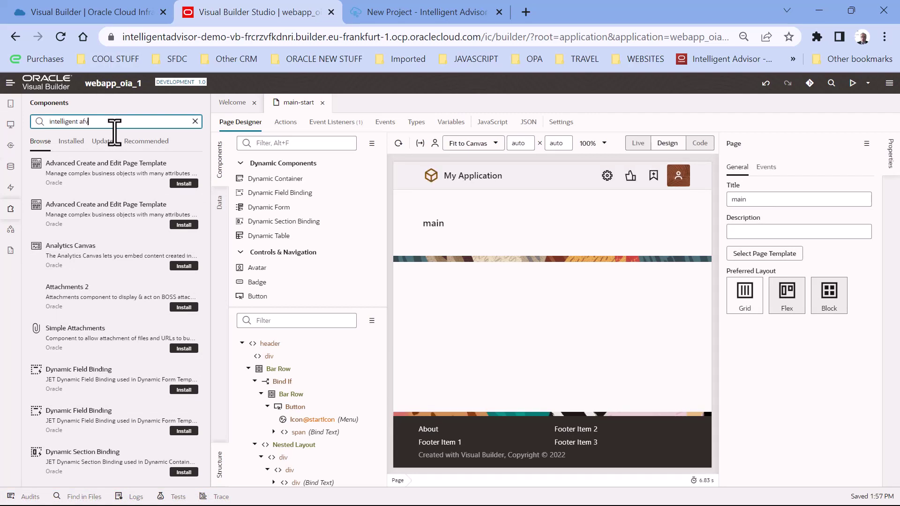
type("isor")
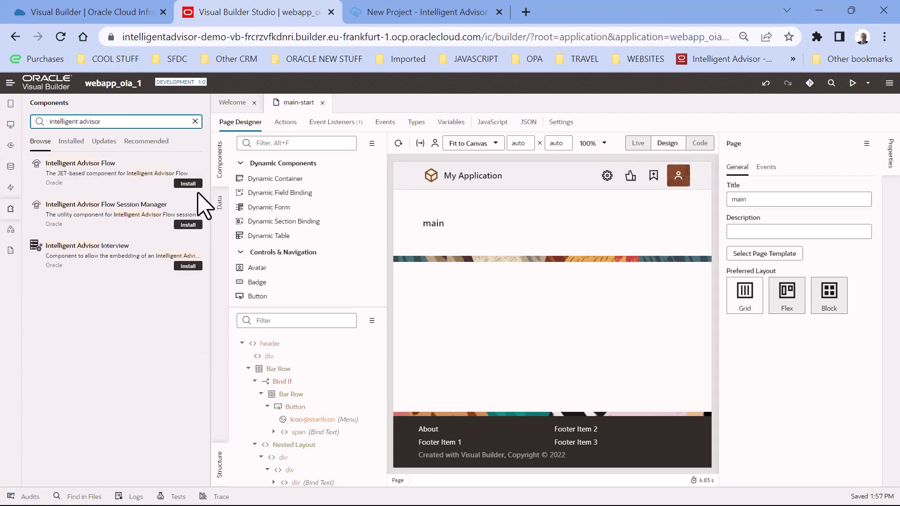
left_click(189, 184)
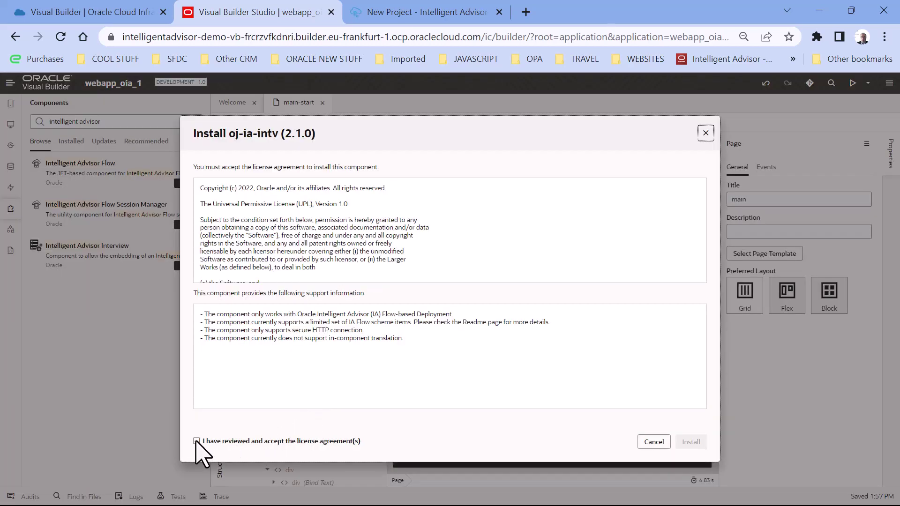
left_click(197, 441)
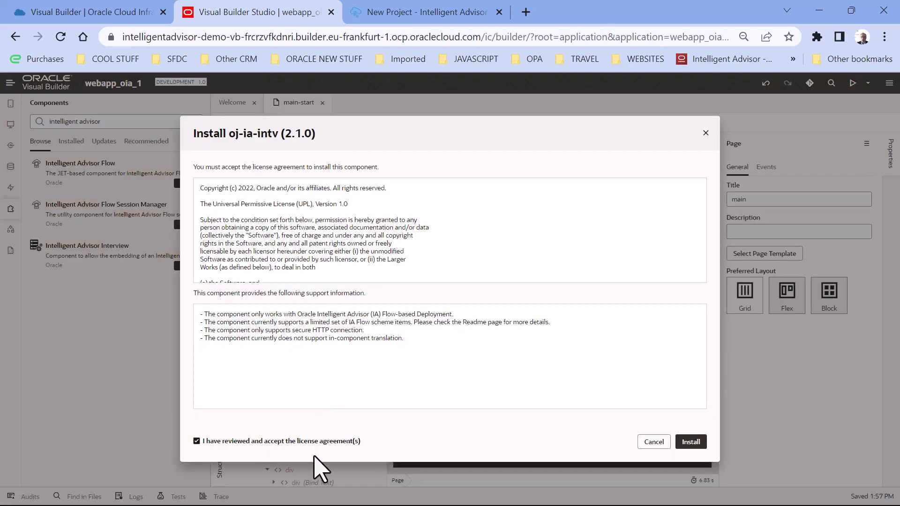
left_click(691, 443)
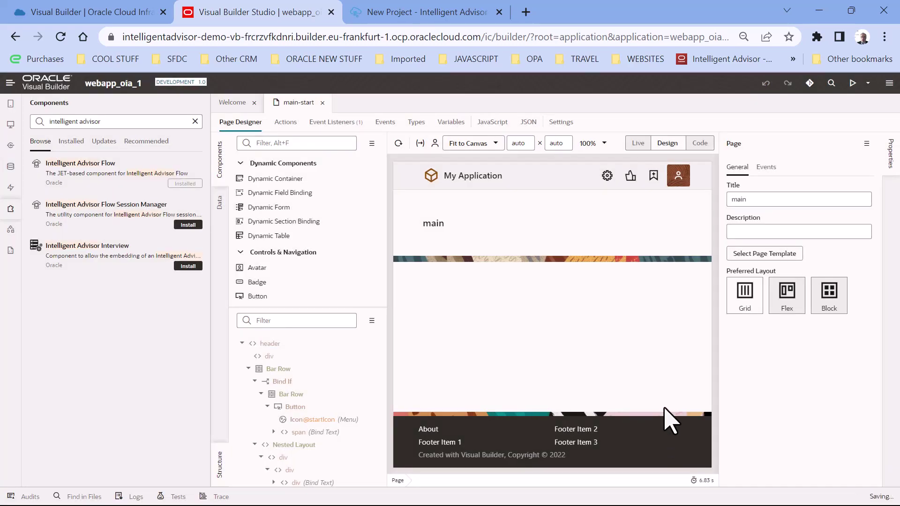
Place an Intelligent Advisor Flow component in the body of the main-start page and set the page heading to Hello World v2
left_click(313, 146)
type("F")
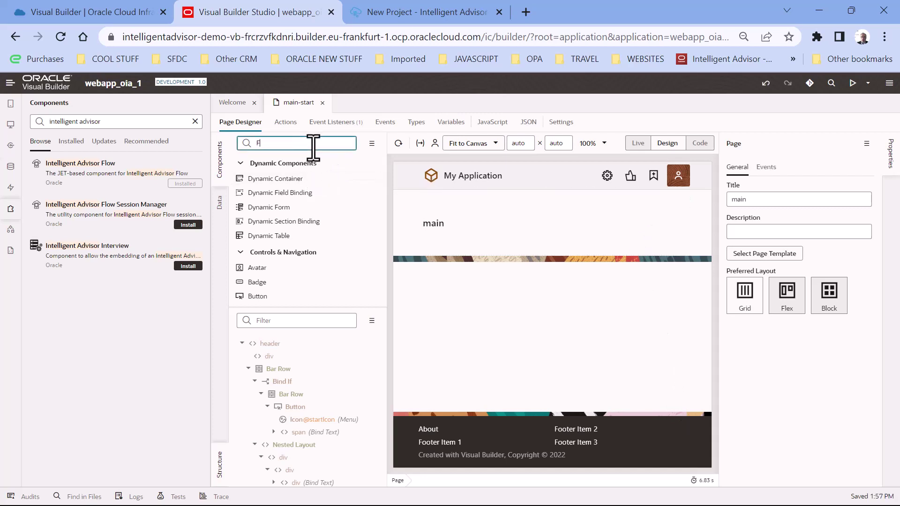
type("low")
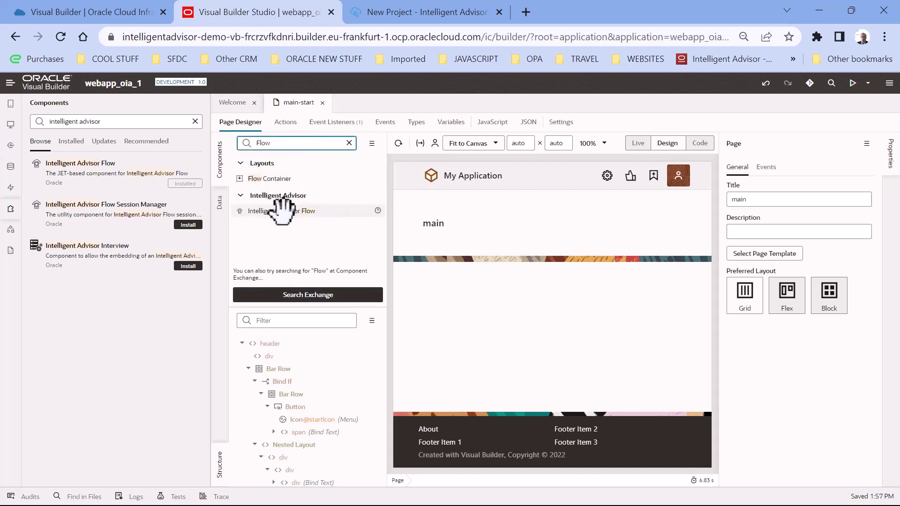
left_click_drag(283, 210, 541, 312)
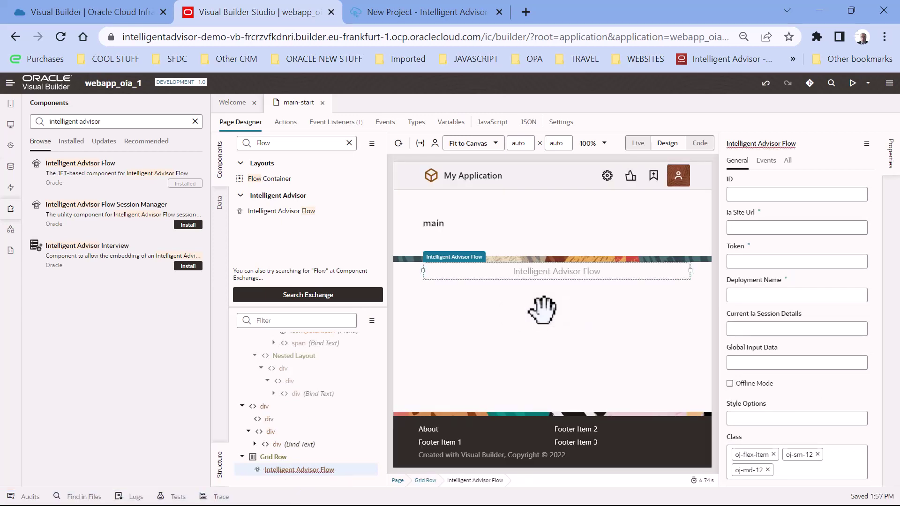
left_click(429, 227)
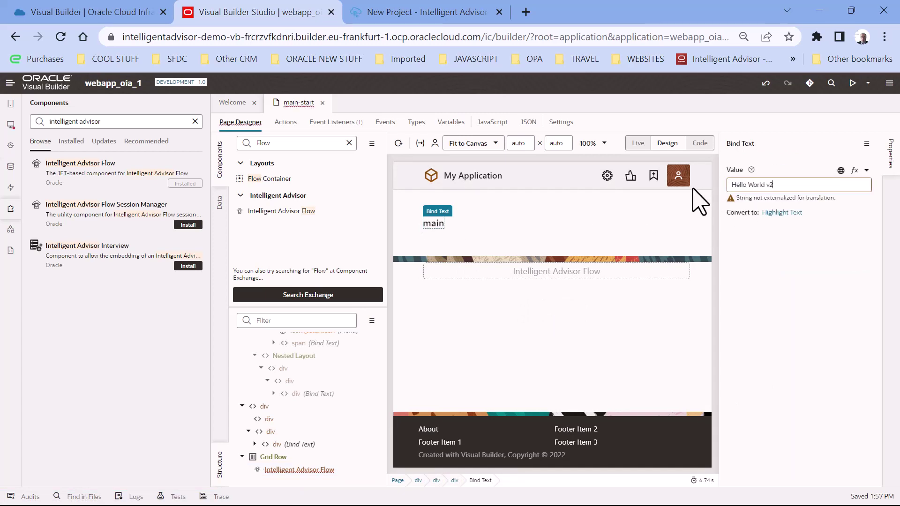
key("Tab")
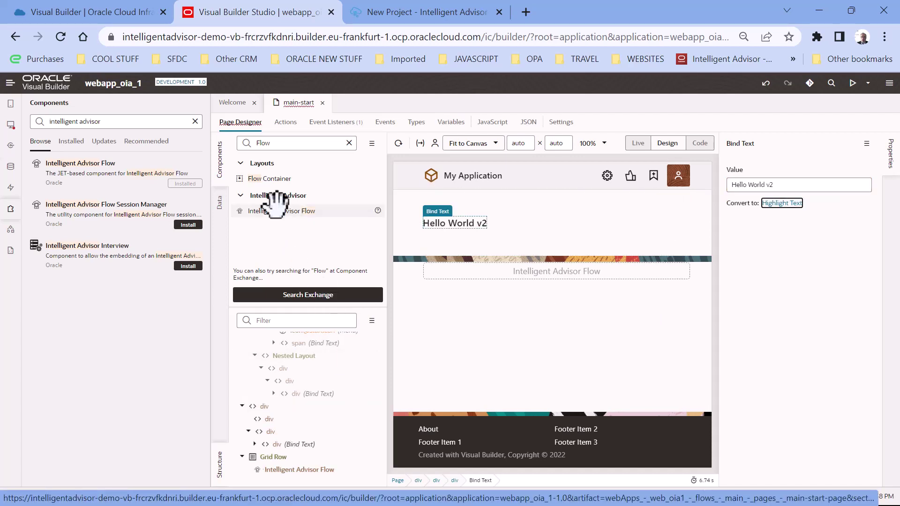
Try to place a second Intelligent Advisor Flow component below the existing one
left_click_drag(275, 213, 558, 283)
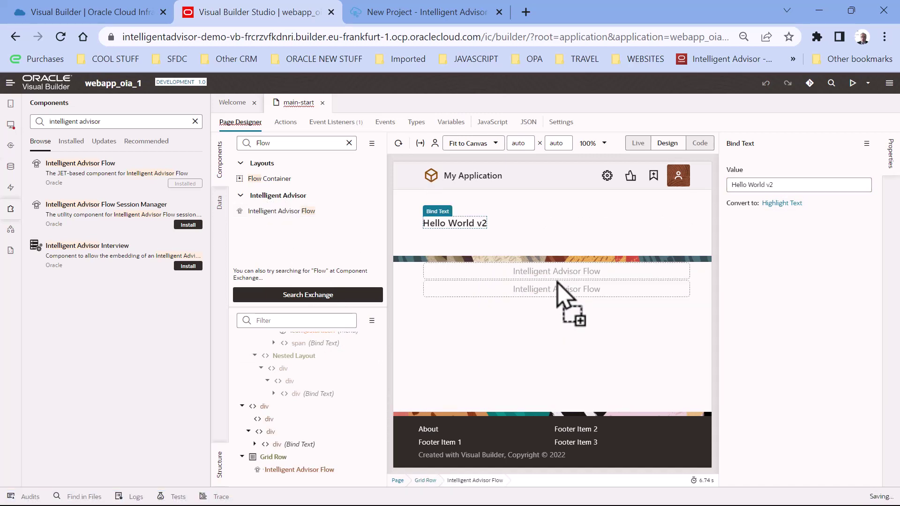
double_click(614, 285)
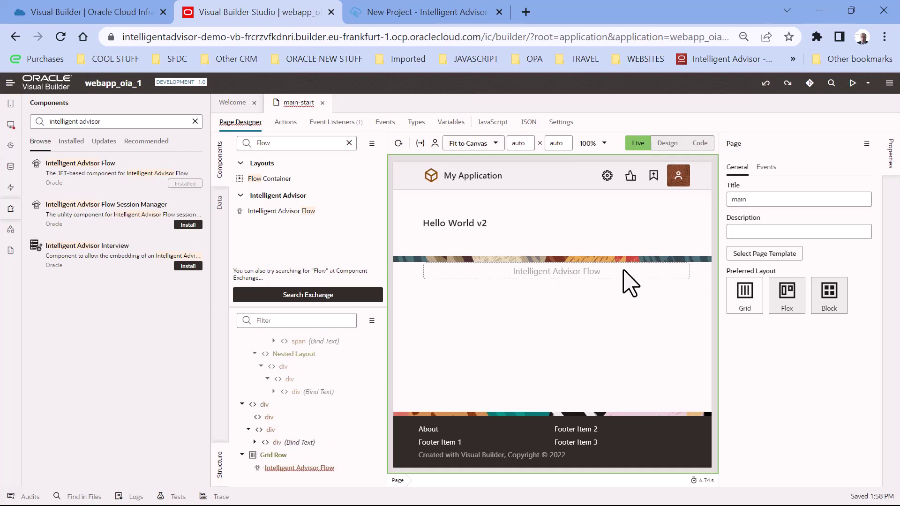
Set the ID of the Intelligent Advisor Flow component to oia1
left_click(307, 468)
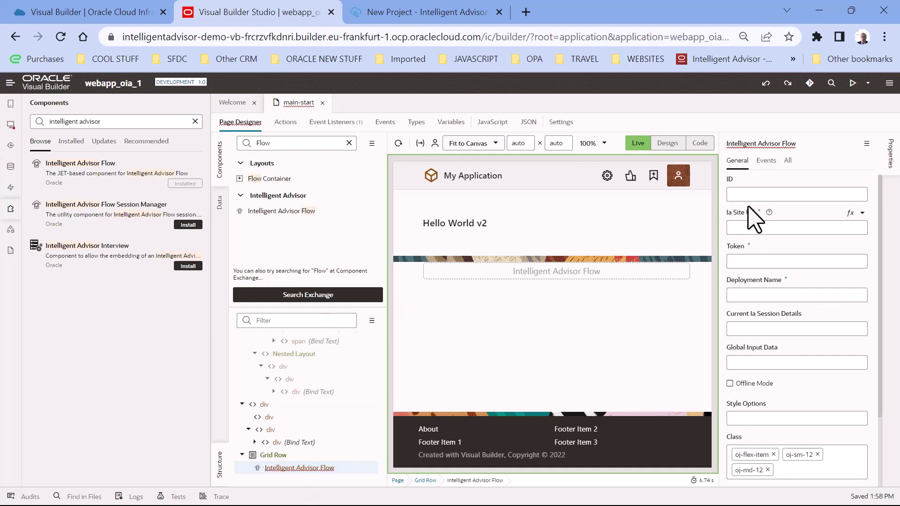
left_click(746, 194)
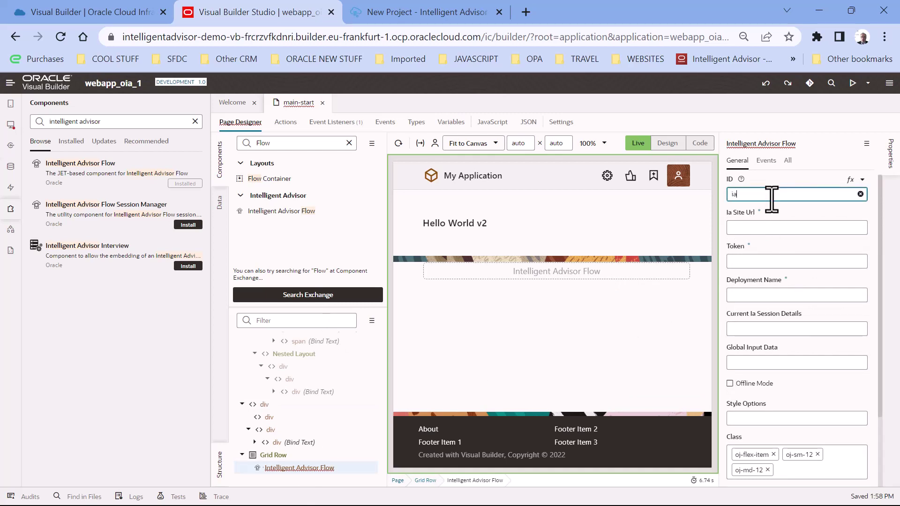
key("Tab")
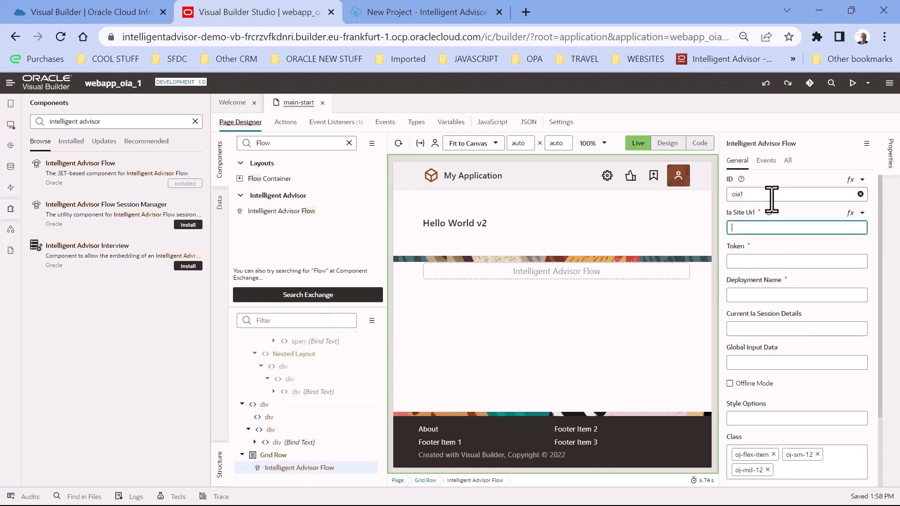
left_click(490, 13)
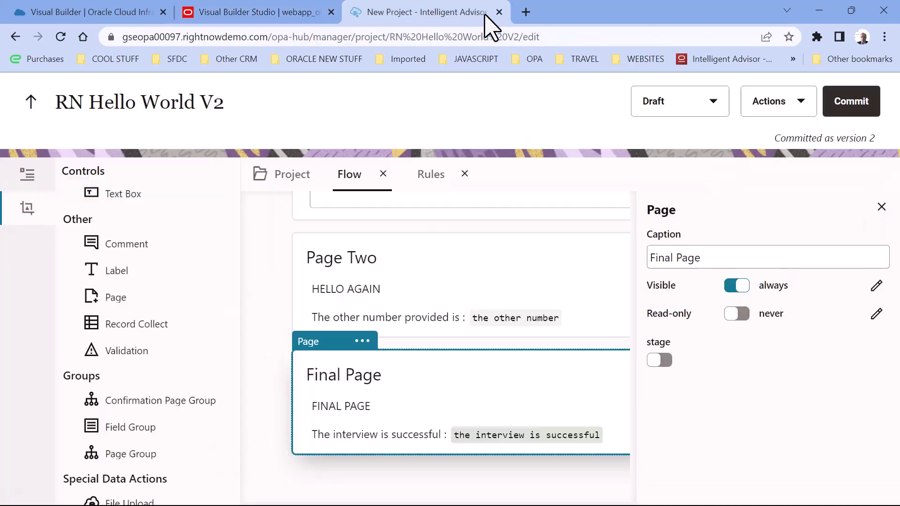
left_click(263, 37)
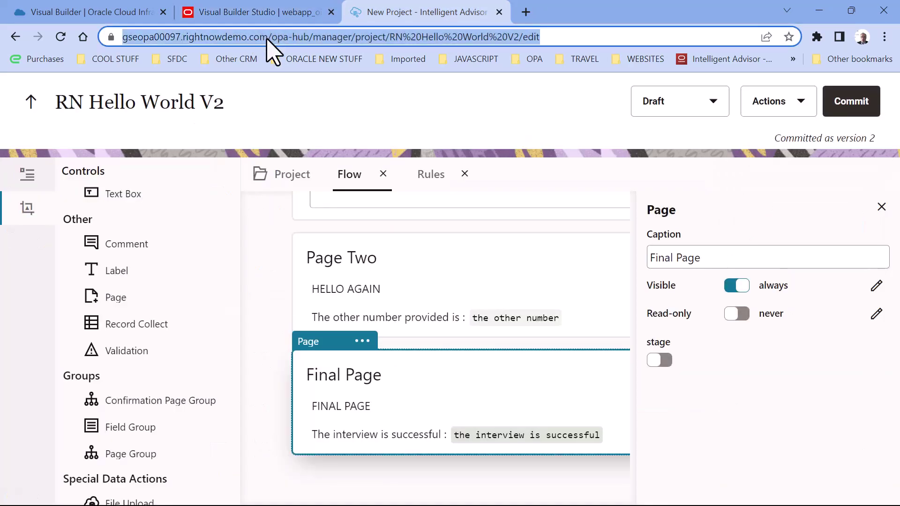
left_click(275, 37)
left_click_drag(299, 36, 3, 51)
key("ctrl+c")
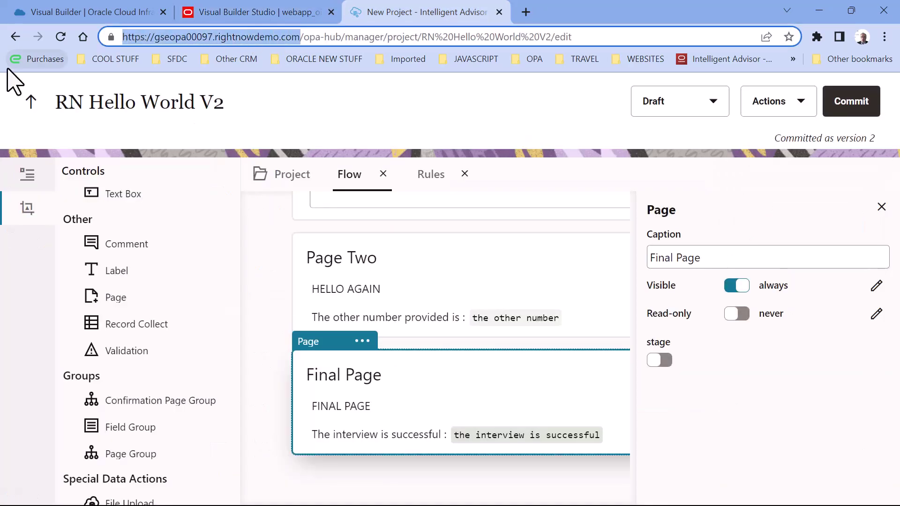
left_click(216, 13)
left_click(750, 228)
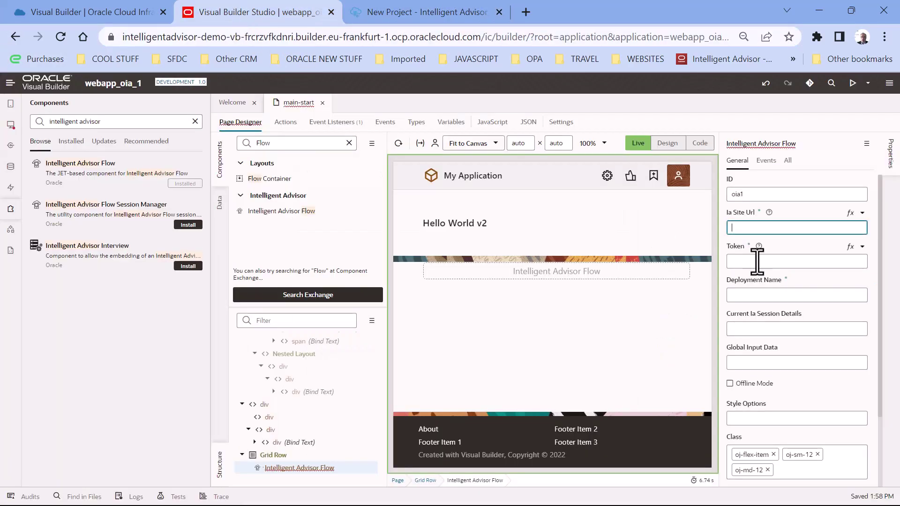
key("ctrl+v")
type("/")
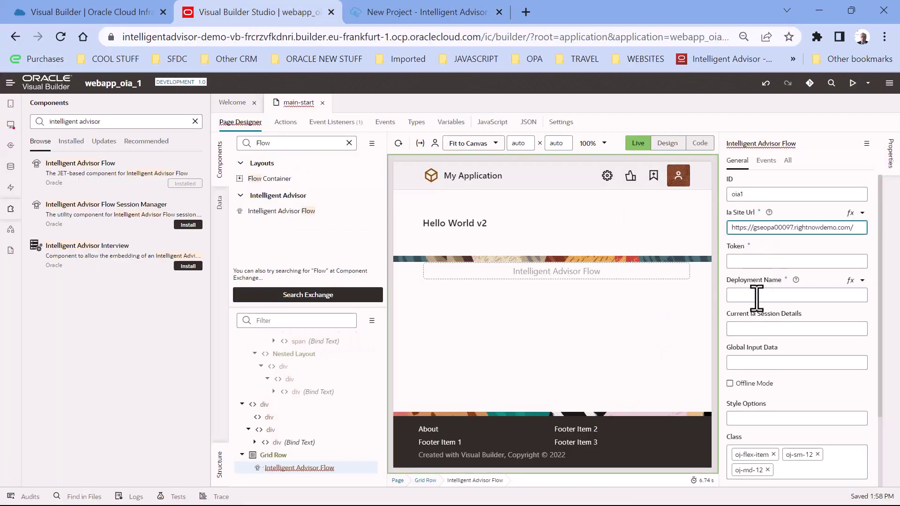
Copy the project name from Intelligent Advisor and set the component's Deployment Name to RN Hello World V2
left_click(425, 13)
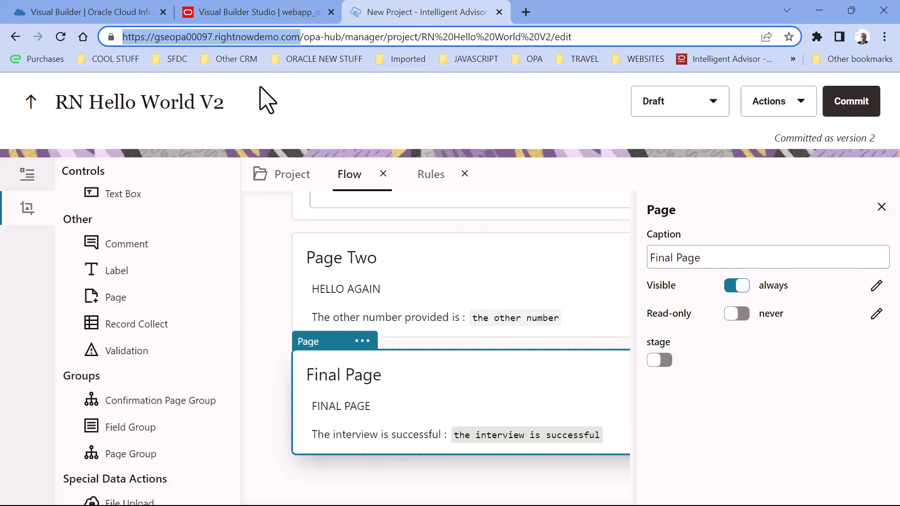
left_click_drag(241, 104, 24, 105)
key("ctrl+c")
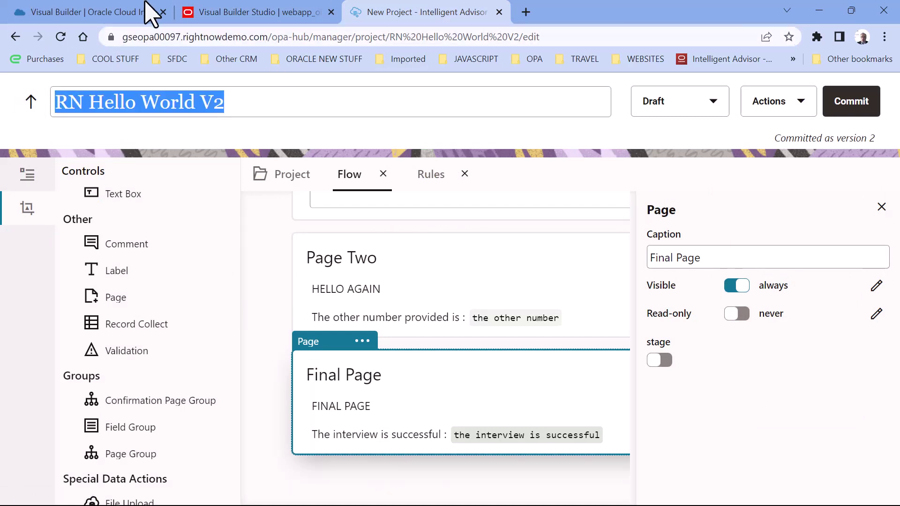
left_click(231, 11)
left_click(747, 296)
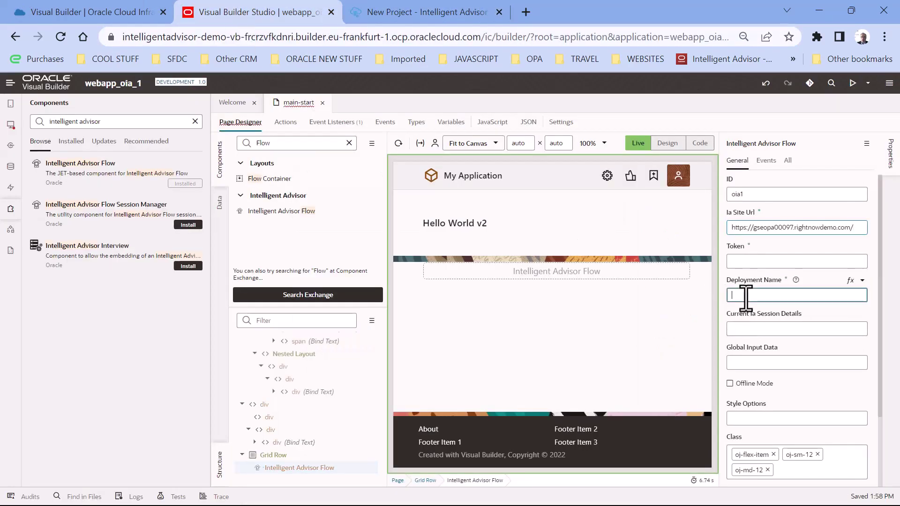
key("ctrl+v")
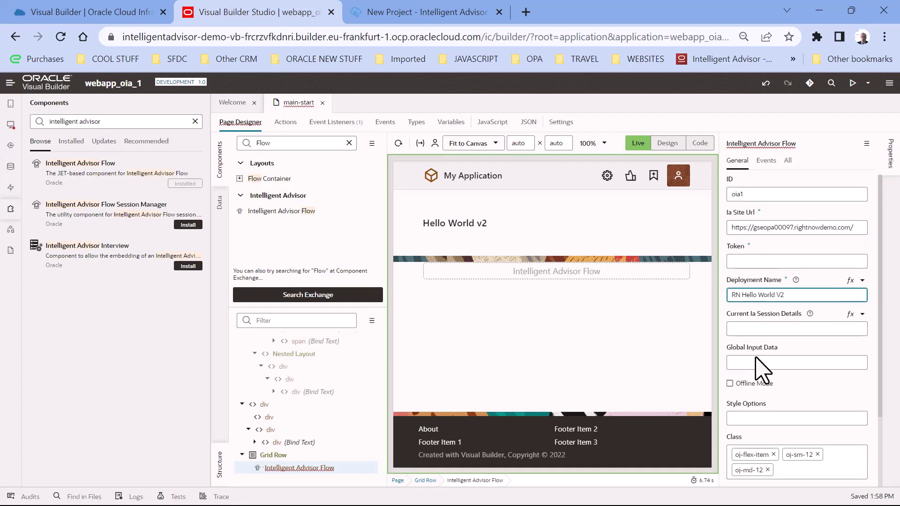
left_click(783, 350)
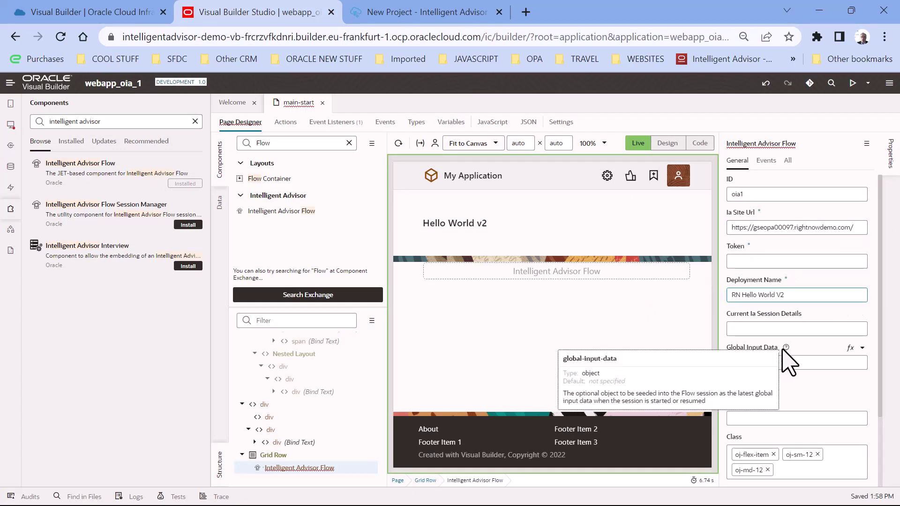
Add style="height: 100%;" to the oj-flex Grid Row div in the page code, then select the flow component in the design view
left_click(699, 146)
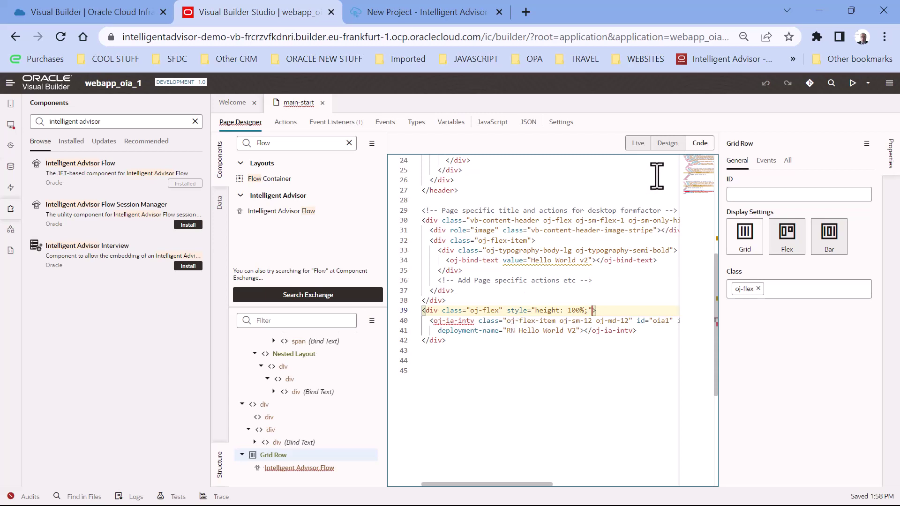
left_click(670, 145)
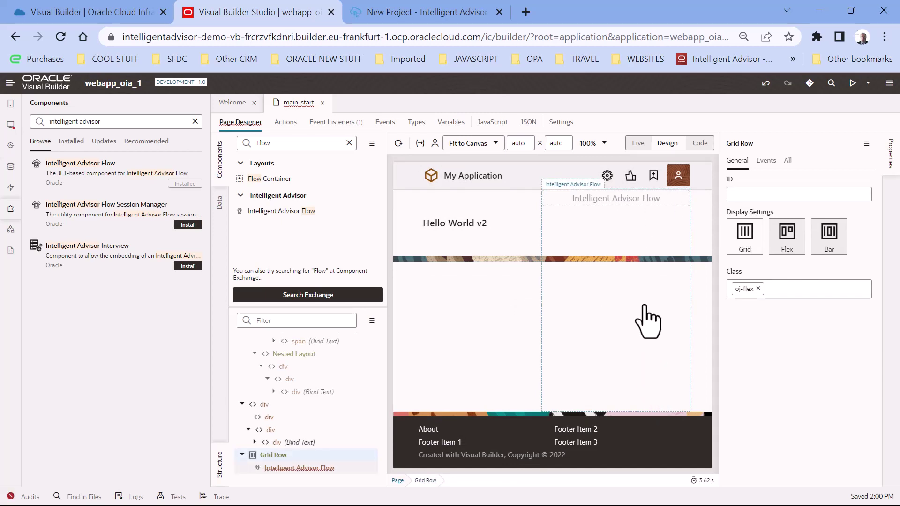
left_click(630, 217)
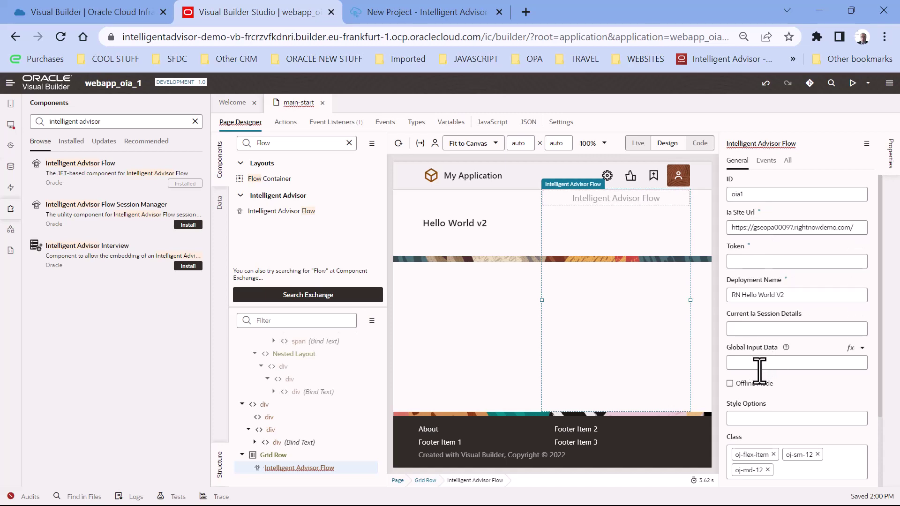
Switch to Postman, generate a new OAuth access token for the flow/start request and apply it to the request
key("super")
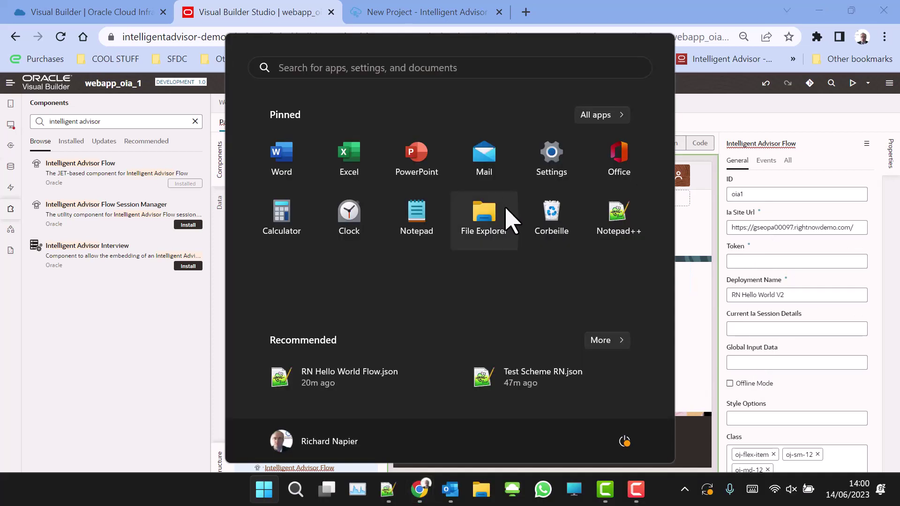
type("postman")
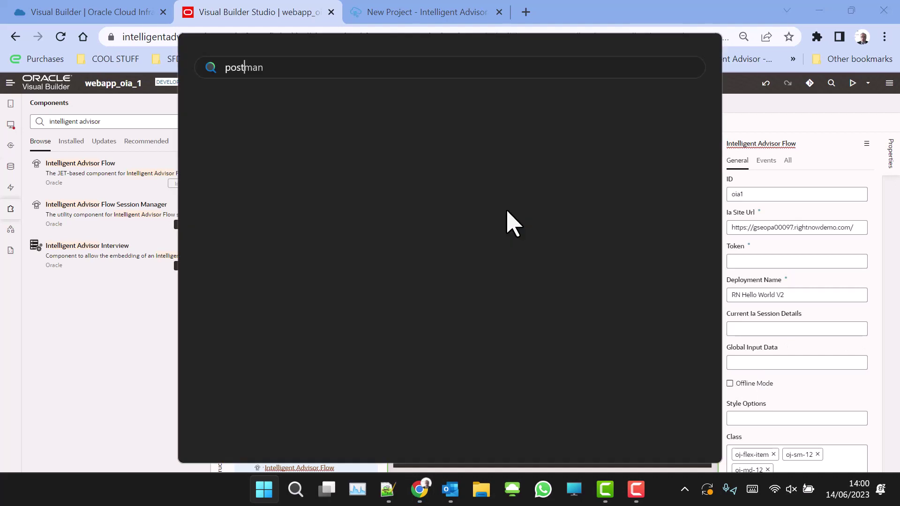
left_click(266, 170)
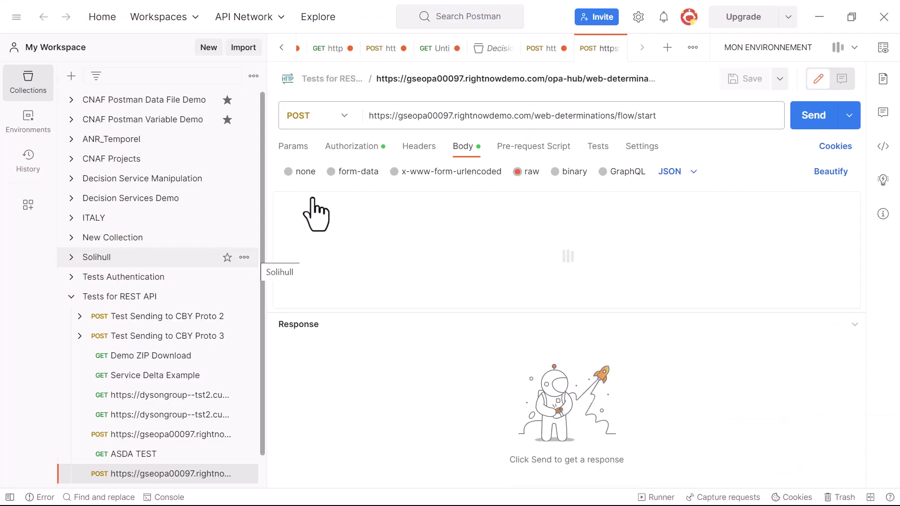
left_click(359, 149)
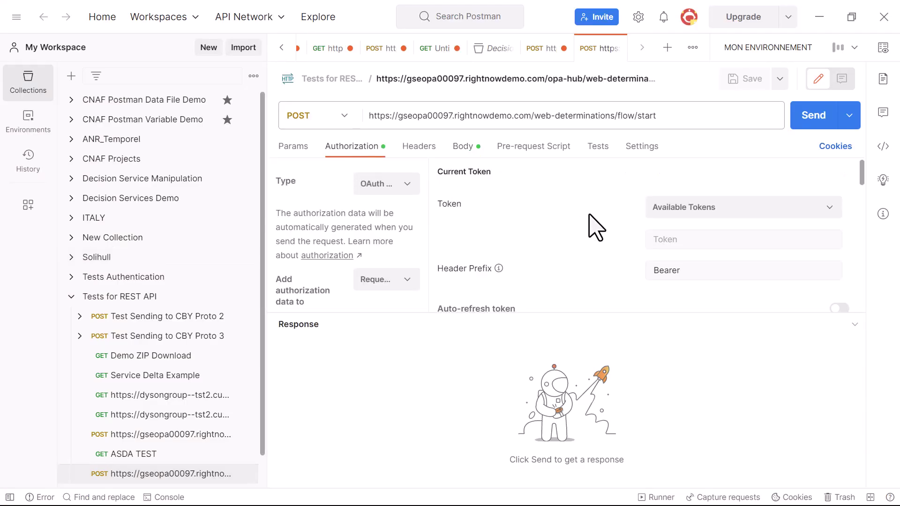
scroll(597, 228, "down", 3)
scroll(595, 218, "down", 10)
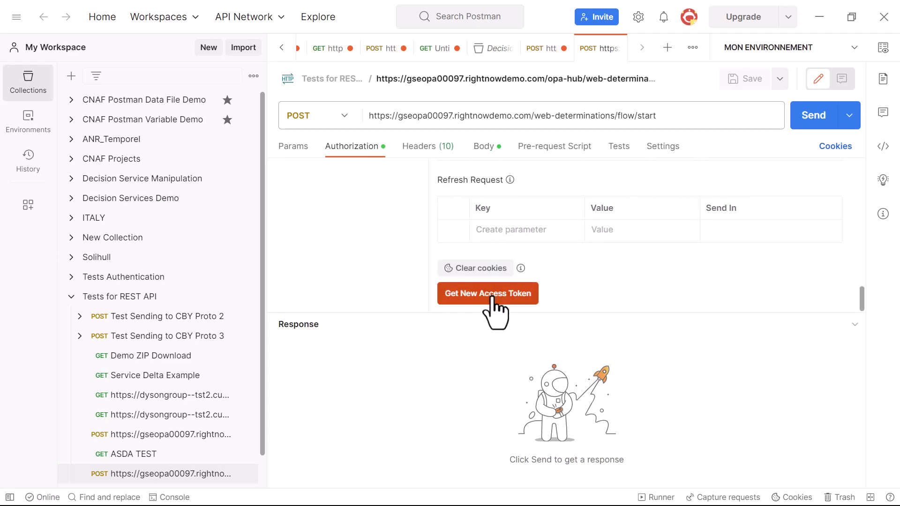
left_click(490, 294)
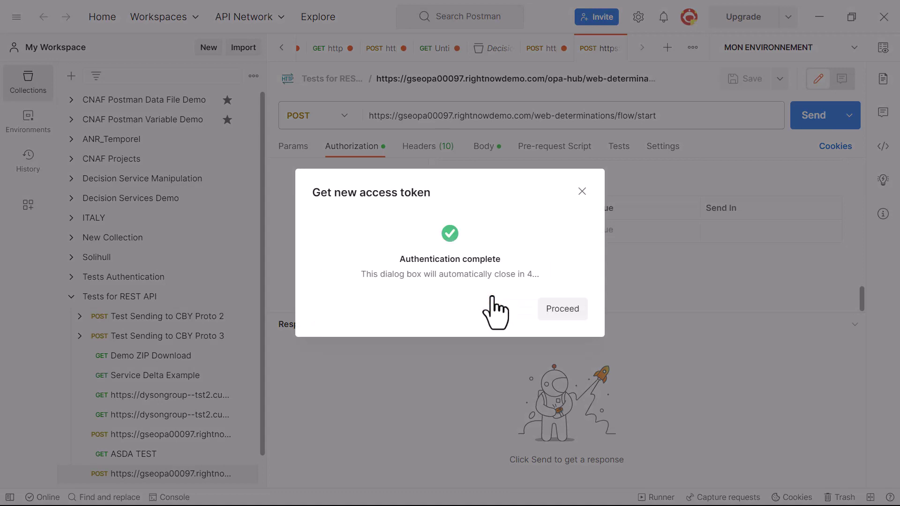
left_click(564, 309)
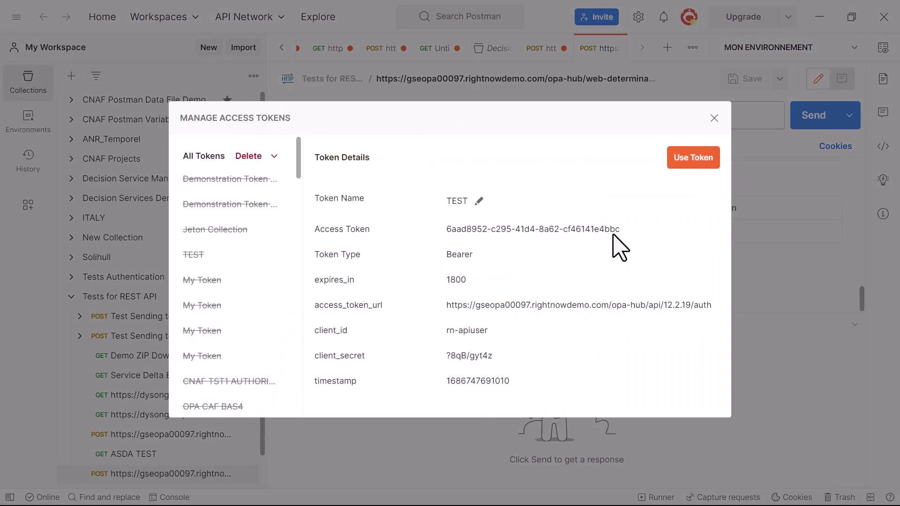
left_click(699, 159)
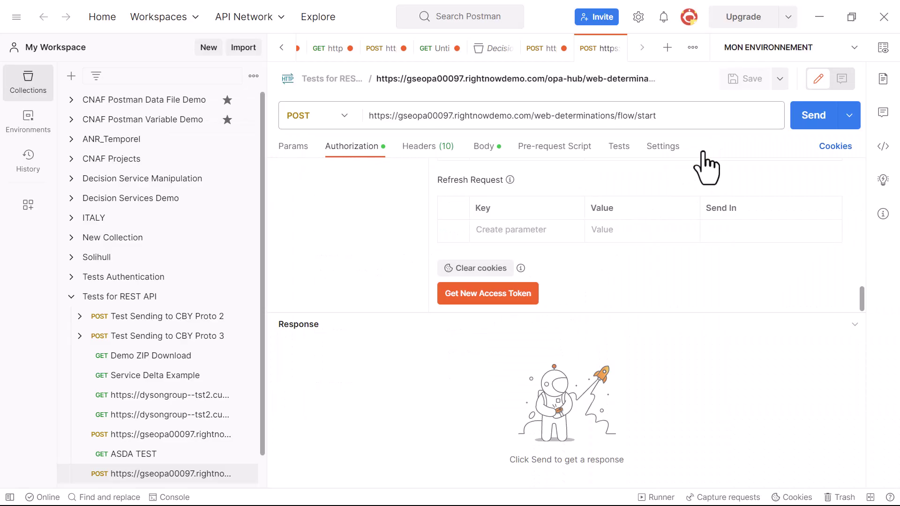
Check the project name in Intelligent Advisor, set the request body's deployment to "RN Hello World V2" in Postman, and send the request
left_click(669, 116)
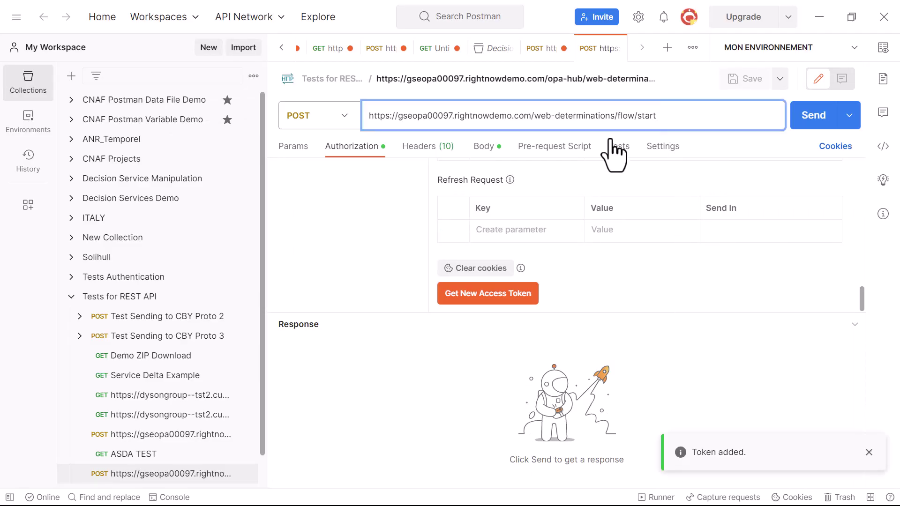
left_click(483, 147)
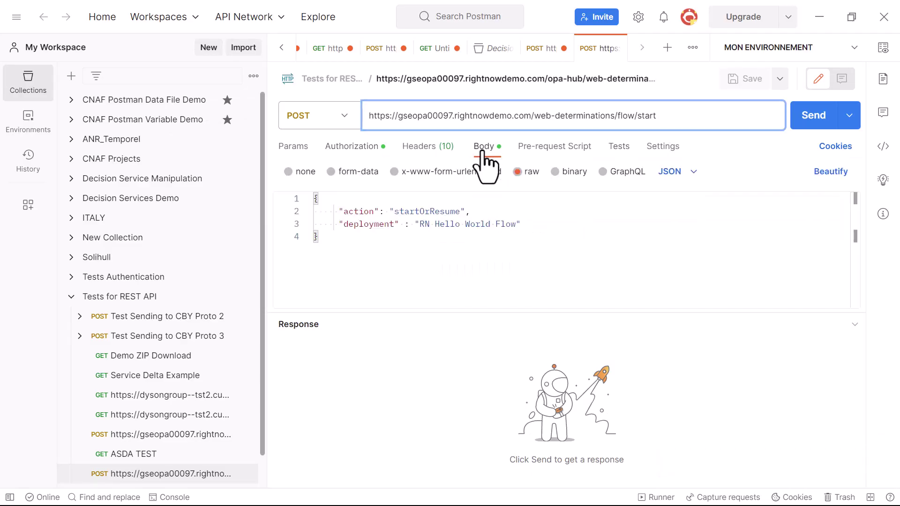
left_click(516, 226)
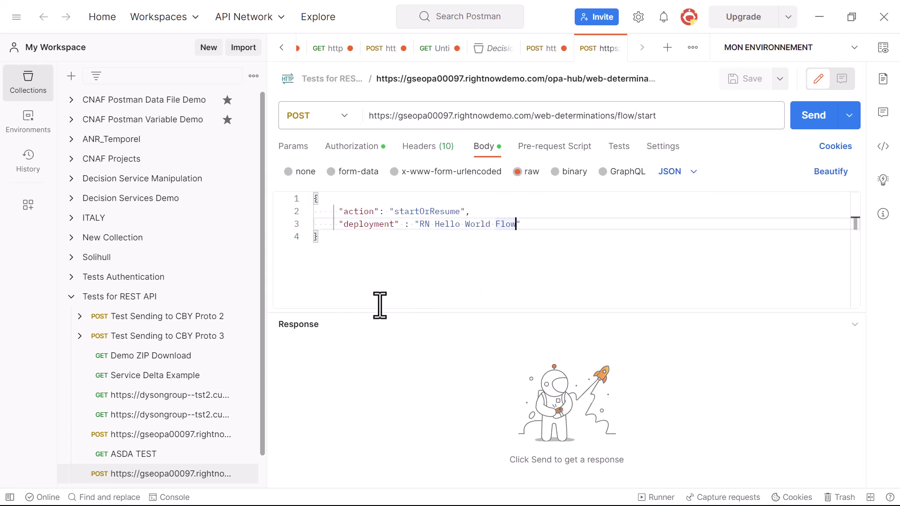
key("alt+Tab")
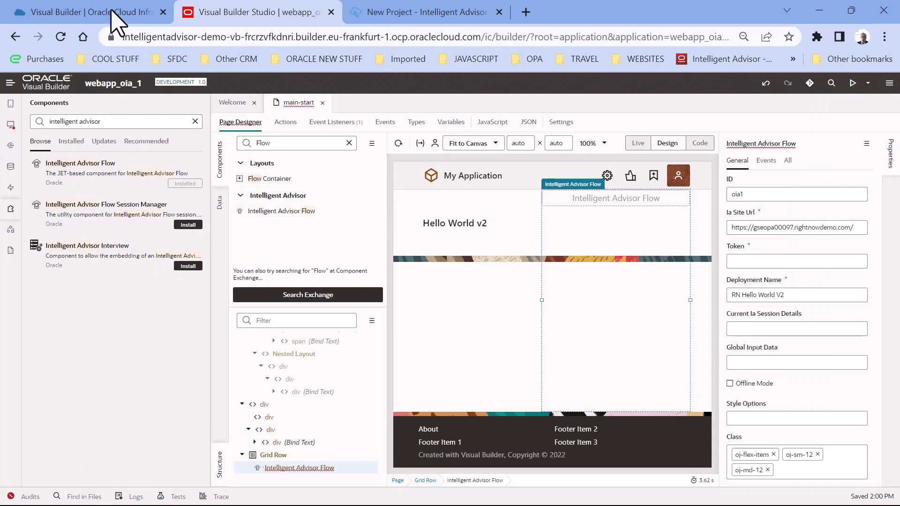
left_click(87, 13)
left_click(392, 12)
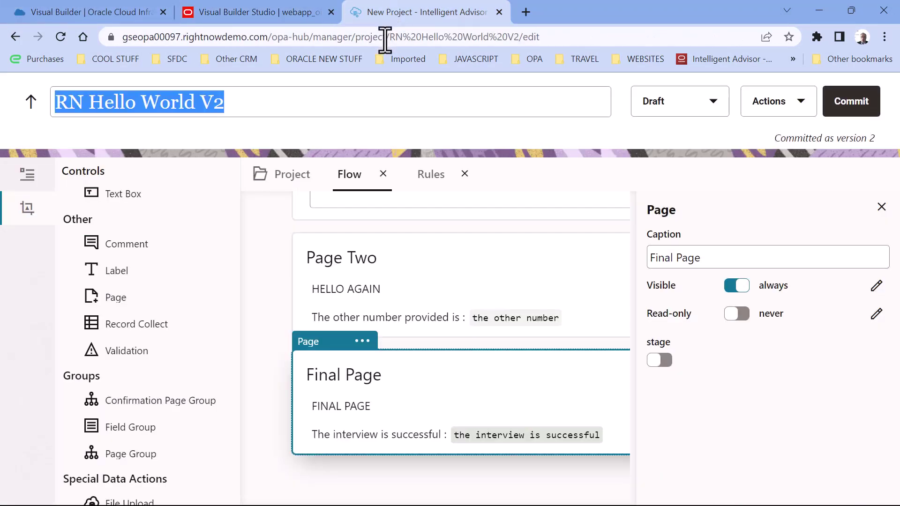
key("alt+Tab")
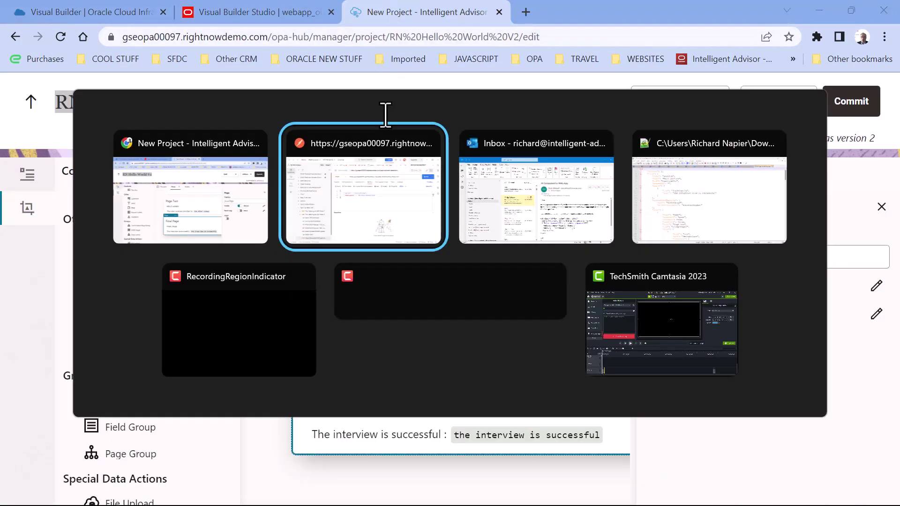
key("alt+Tab")
key("alt+shift+Tab")
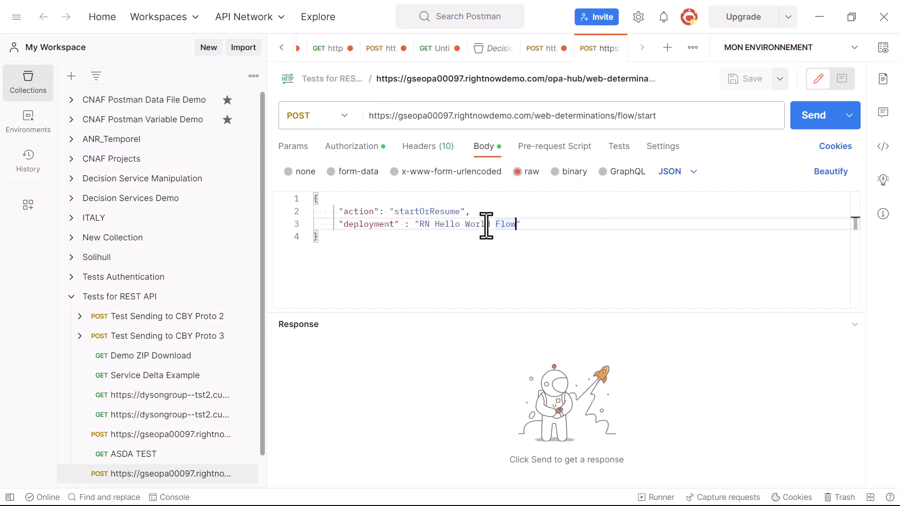
left_click_drag(419, 224, 514, 227)
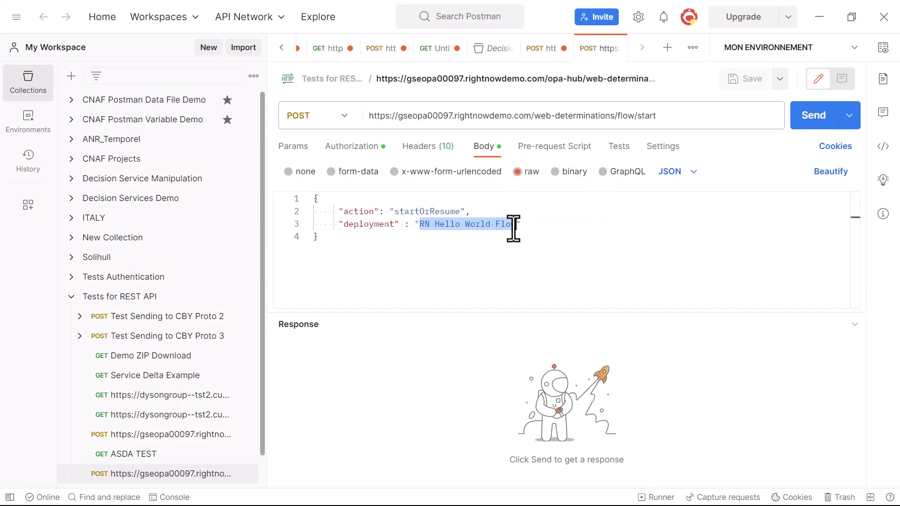
type("RN Hello World V2")
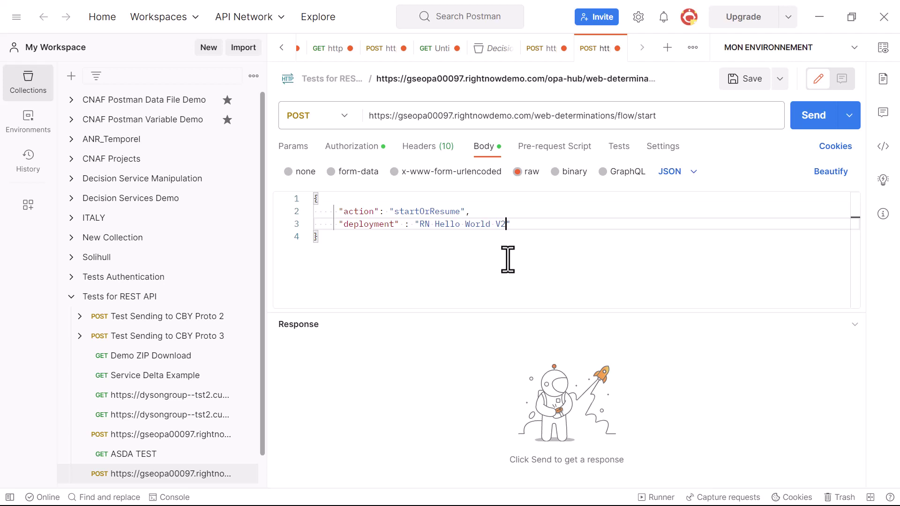
left_click(819, 118)
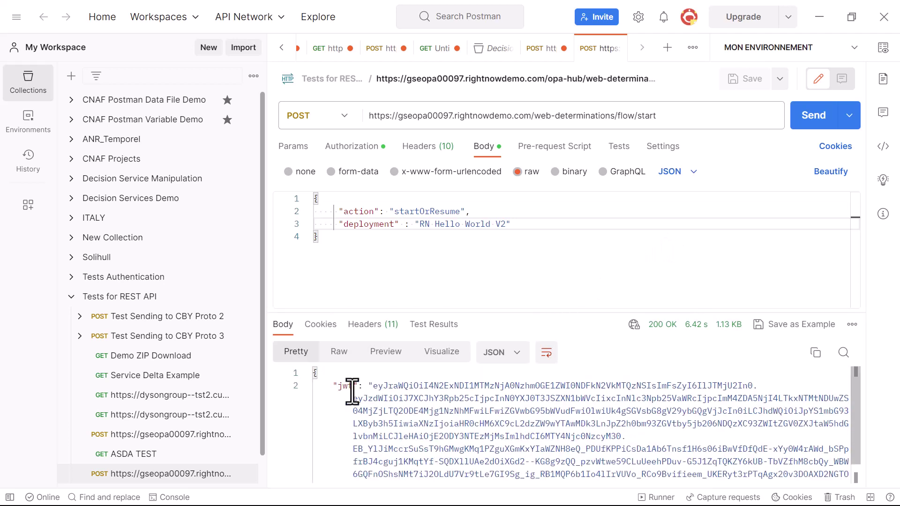
Copy the JSON response and paste it into the flow component's Token property in Visual Builder, with sessionJwt as the key
left_click(816, 352)
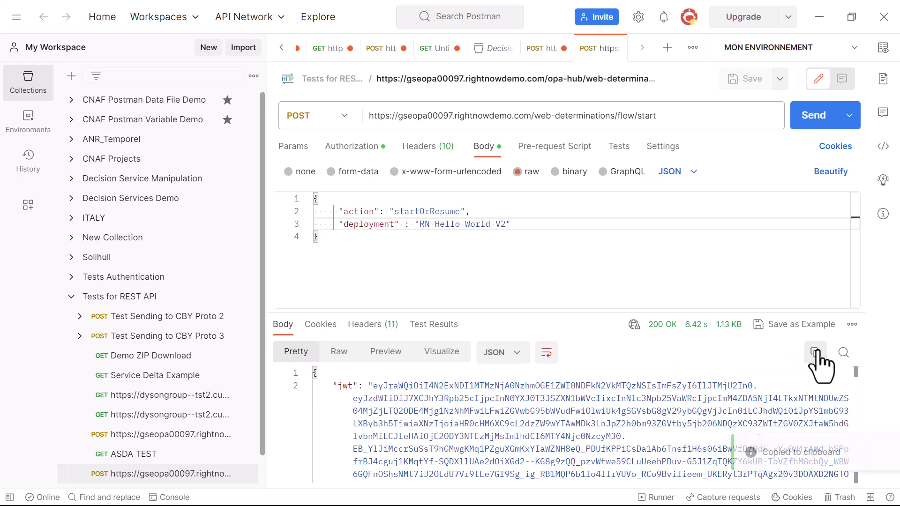
left_click(363, 499)
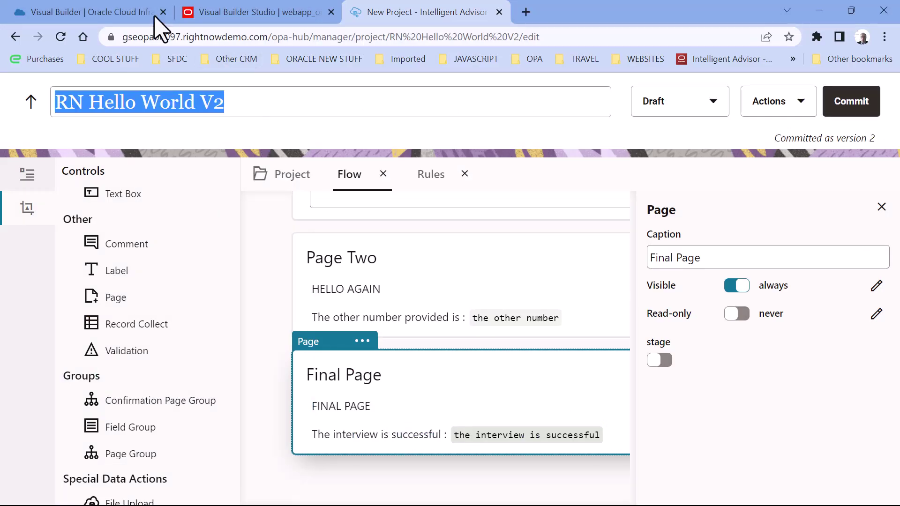
left_click(224, 15)
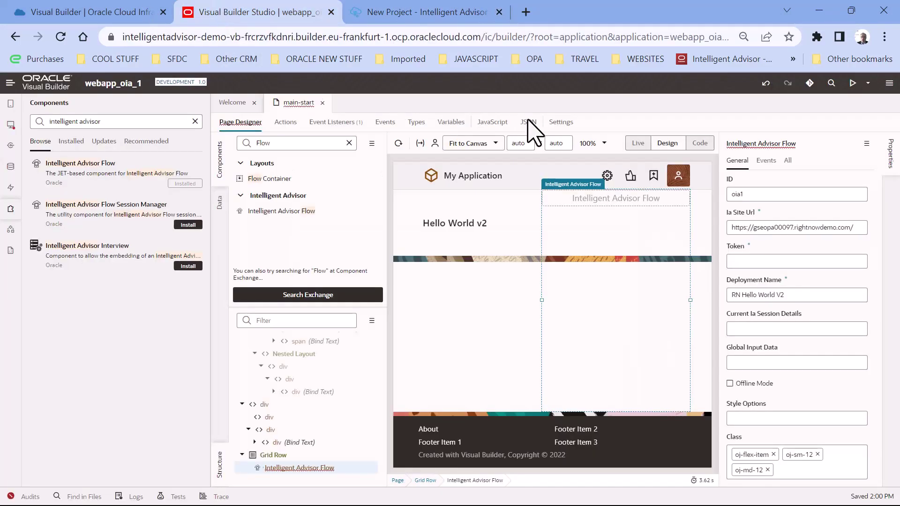
left_click(738, 260)
key("ctrl+v")
scroll(769, 281, "up", 5)
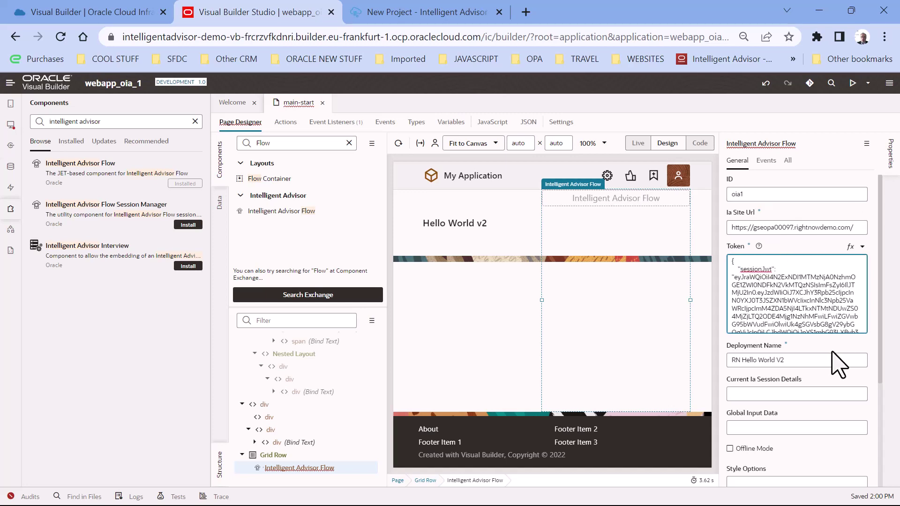
left_click(797, 360)
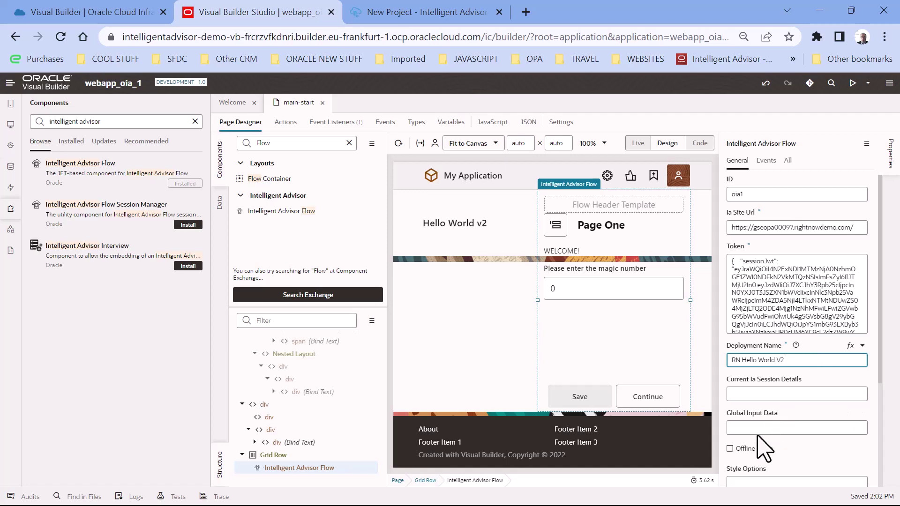
Set the flow component's Global Input Data to {"theothernumber" : 23 } and run a preview of the web app
left_click(776, 428)
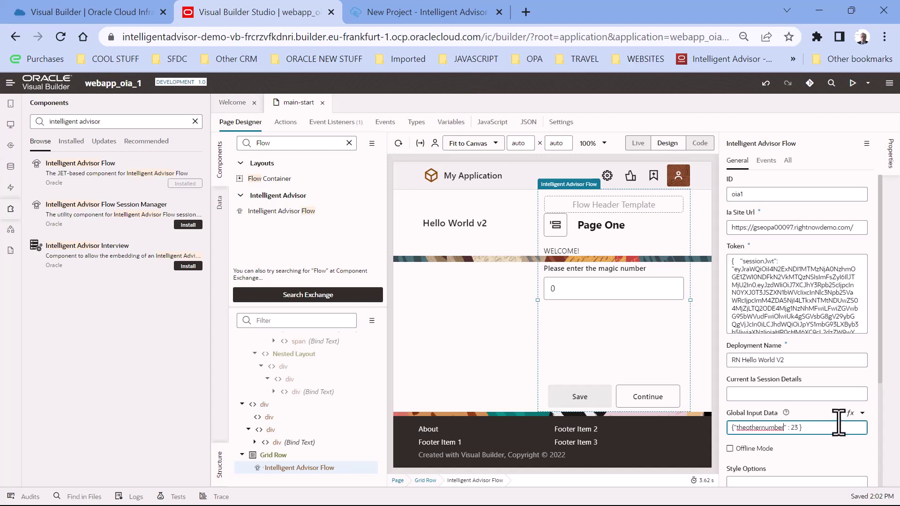
left_click(853, 83)
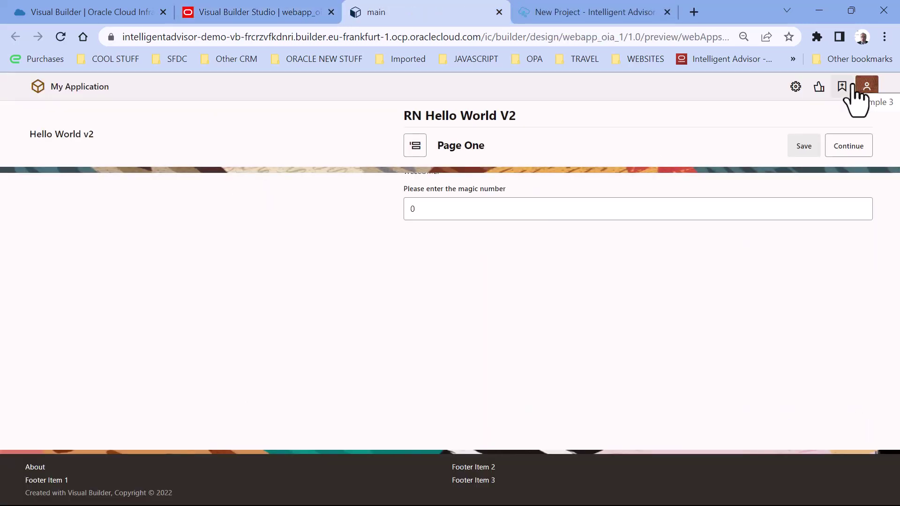
Test the embedded flow with 42 as the magic number, continuing through to Final Page and going back to Page One
left_click(435, 209)
type("42")
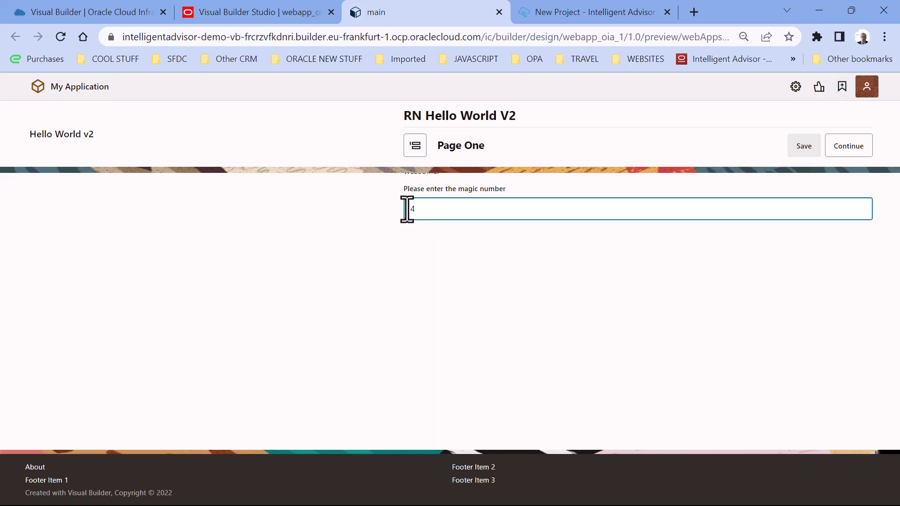
left_click(850, 147)
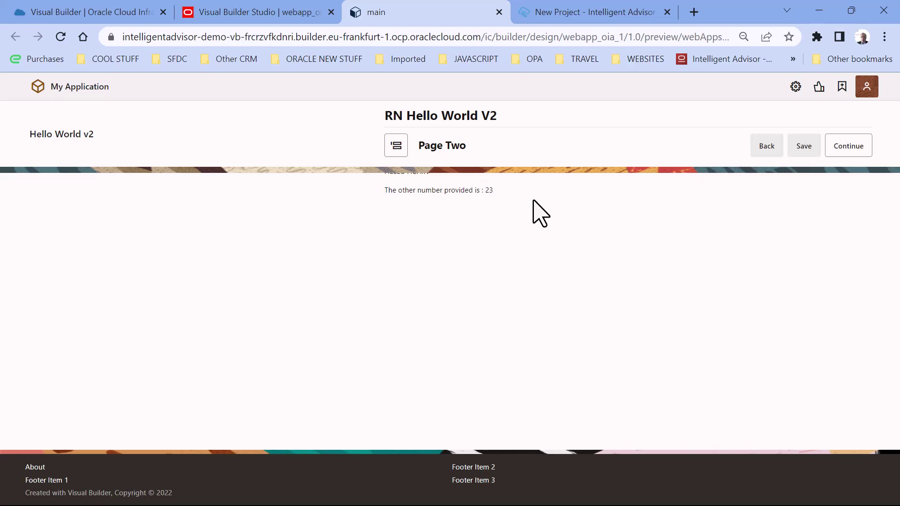
left_click(858, 146)
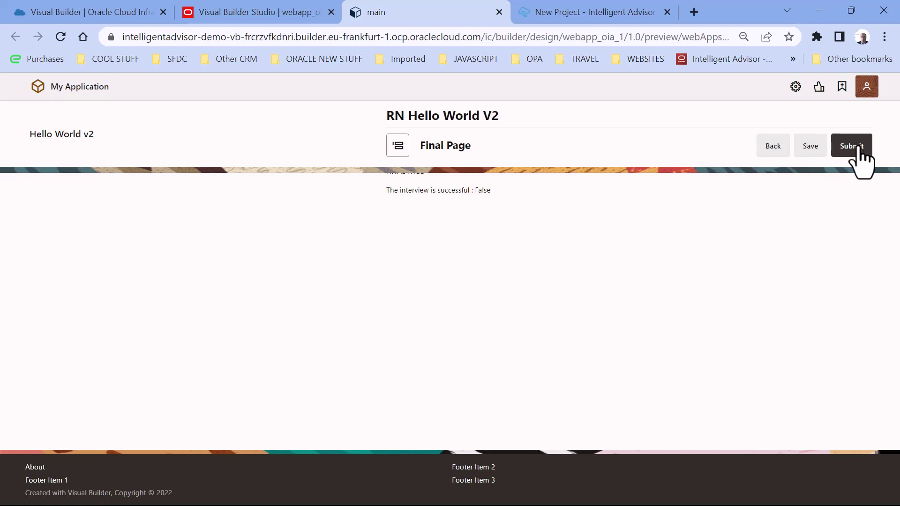
left_click(772, 149)
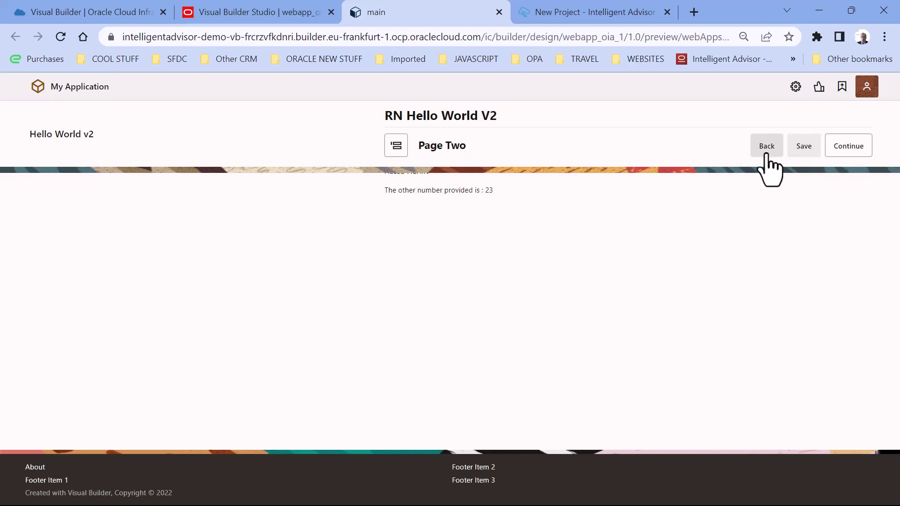
left_click(766, 150)
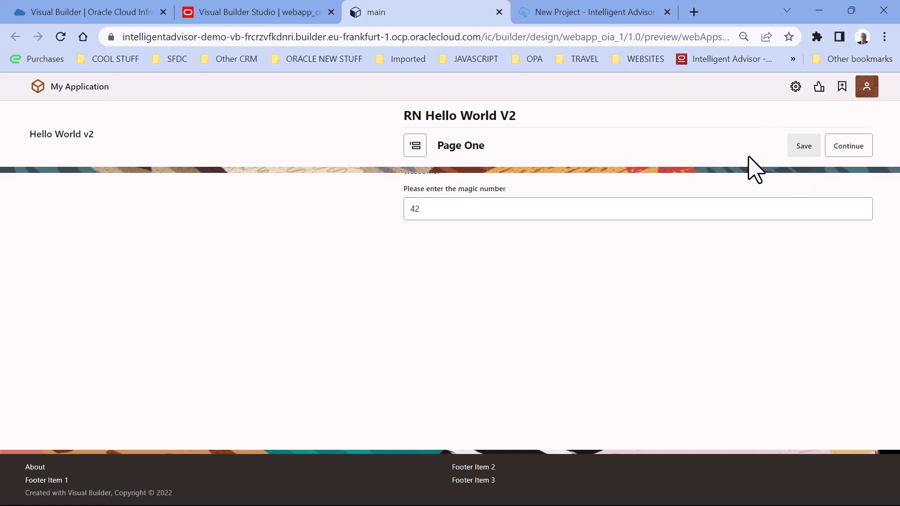
Return to the page designer, change Global Input Data to {"theothernumber" : 1} and preview the web app again
left_click(281, 12)
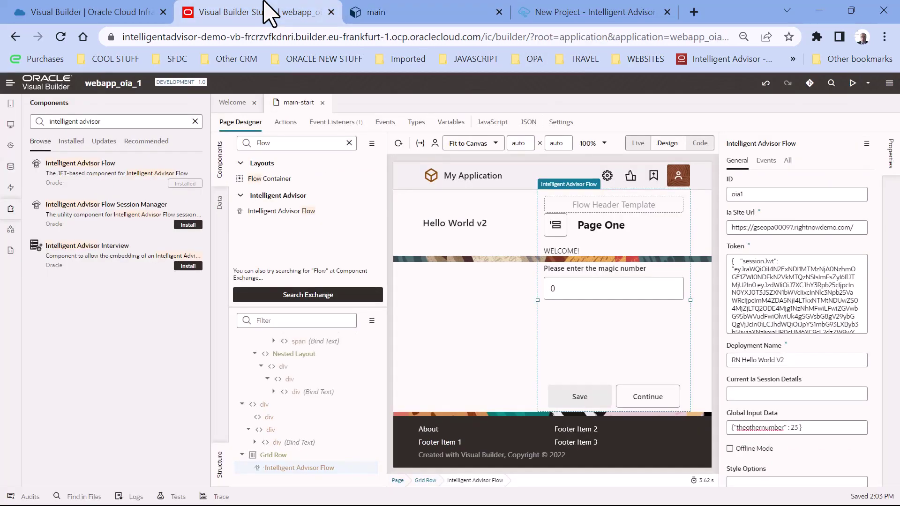
left_click(795, 428)
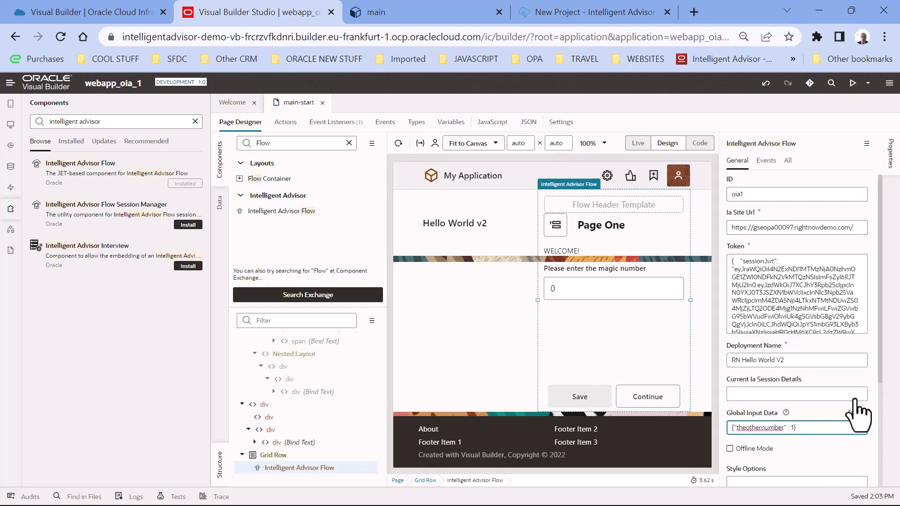
left_click(852, 82)
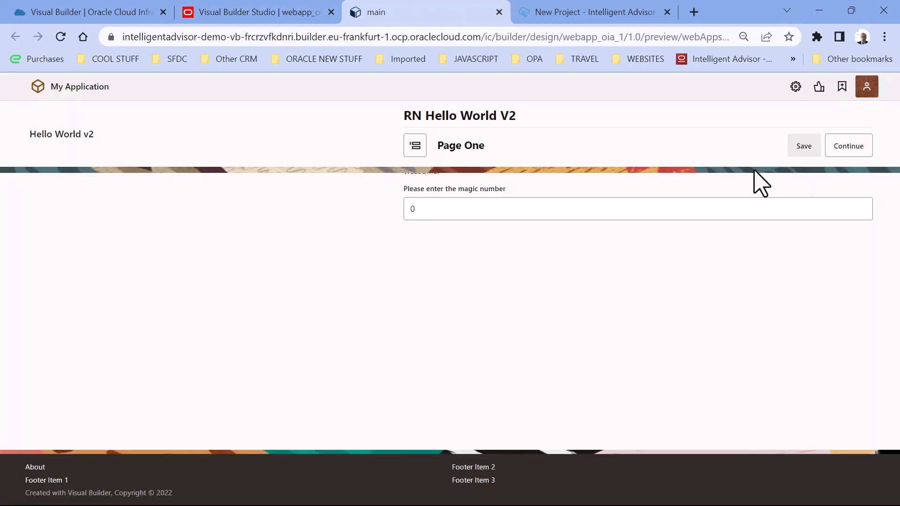
Enter 42 as the magic number in the refreshed preview and continue to Page Two
left_click(460, 210)
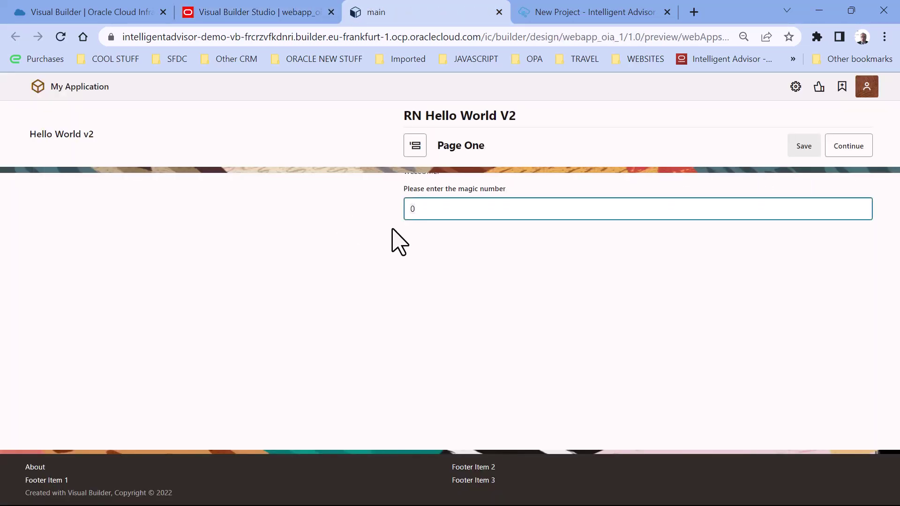
key("BackSpace")
type("42")
left_click(858, 152)
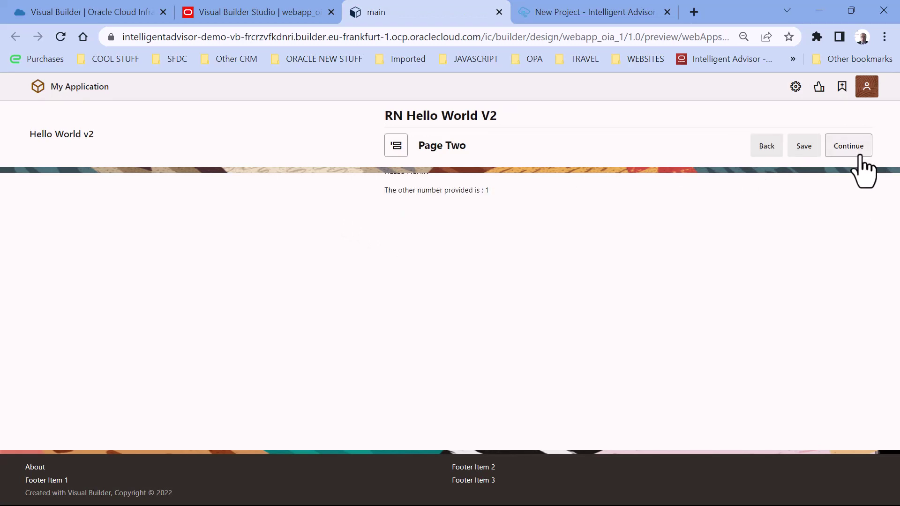
Continue the previewed flow to Final Page, and return to the page designer to check the component's Global Input Data
left_click(862, 155)
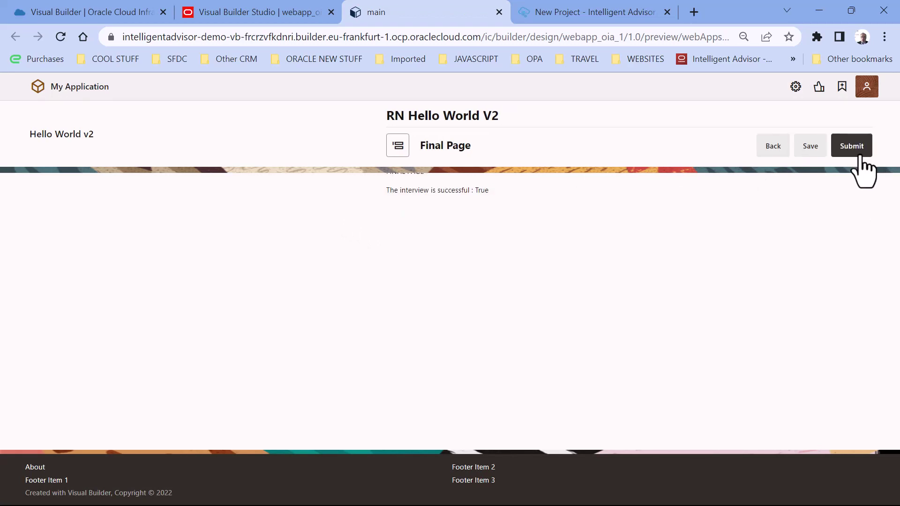
left_click(260, 11)
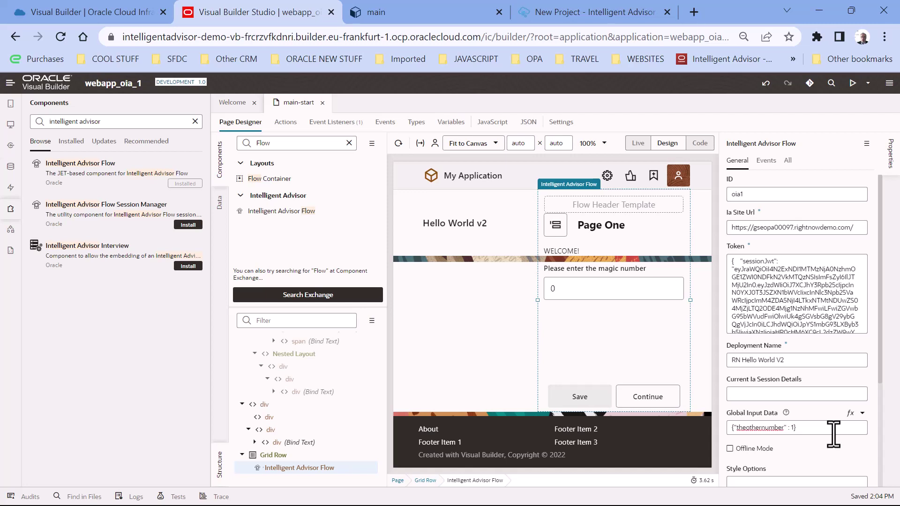
Switch to the RN Hello World V2 project in Intelligent Advisor Hub and trace the other number from Page Two's label to its scheme input
left_click(577, 11)
left_click(351, 189)
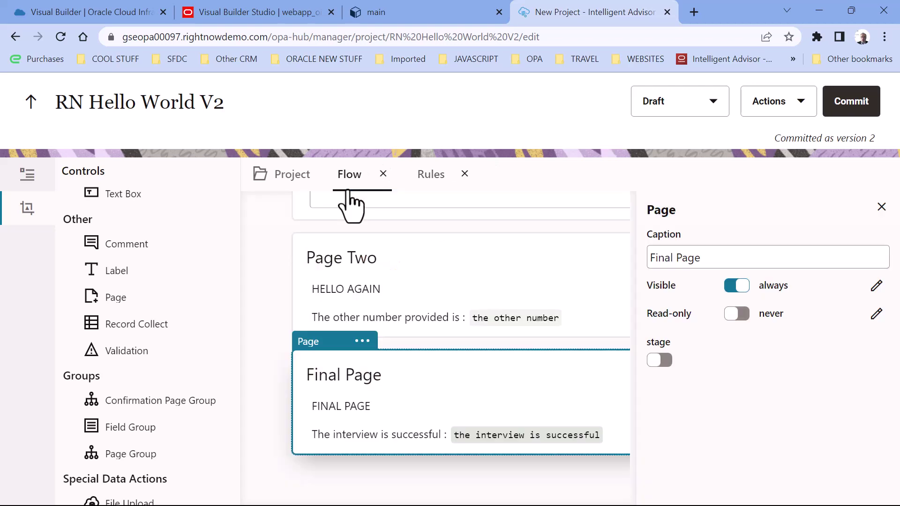
left_click(536, 323)
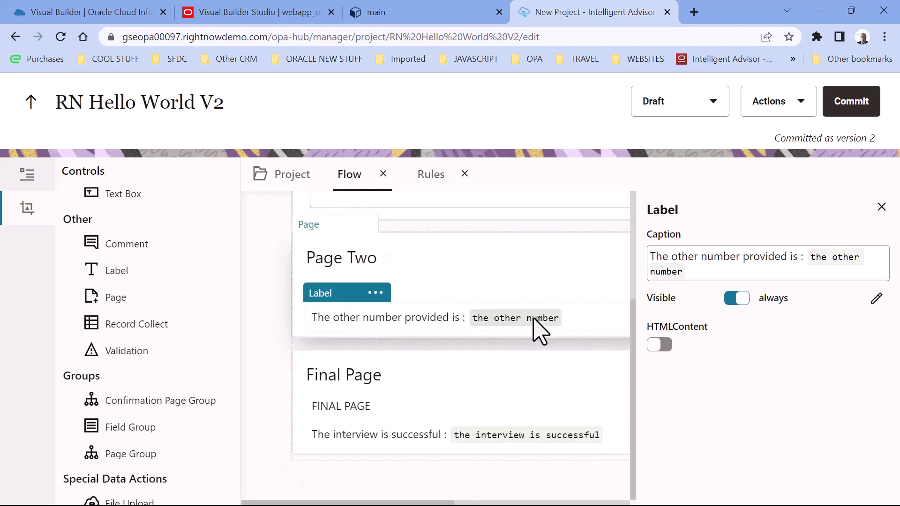
left_click(32, 180)
left_click(131, 280)
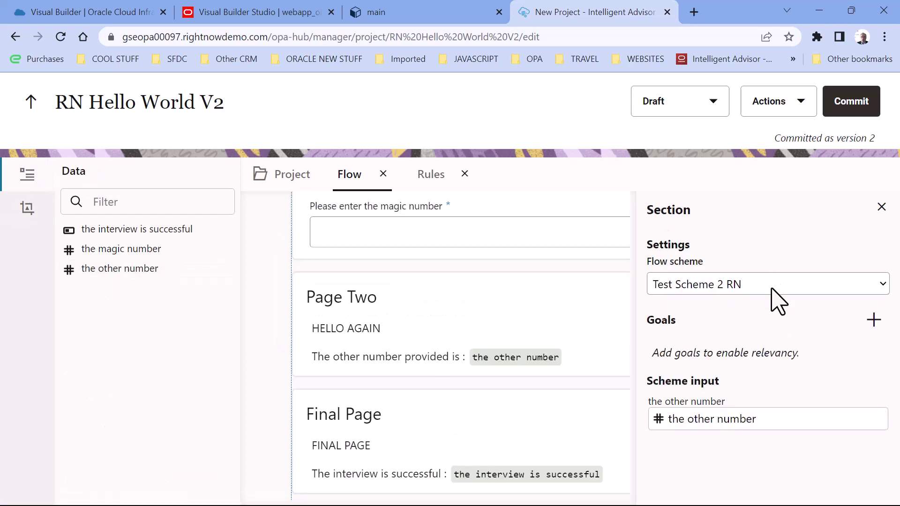
Leave the project and open Test Scheme 2 RN from the hub's flow schemes
left_click(31, 101)
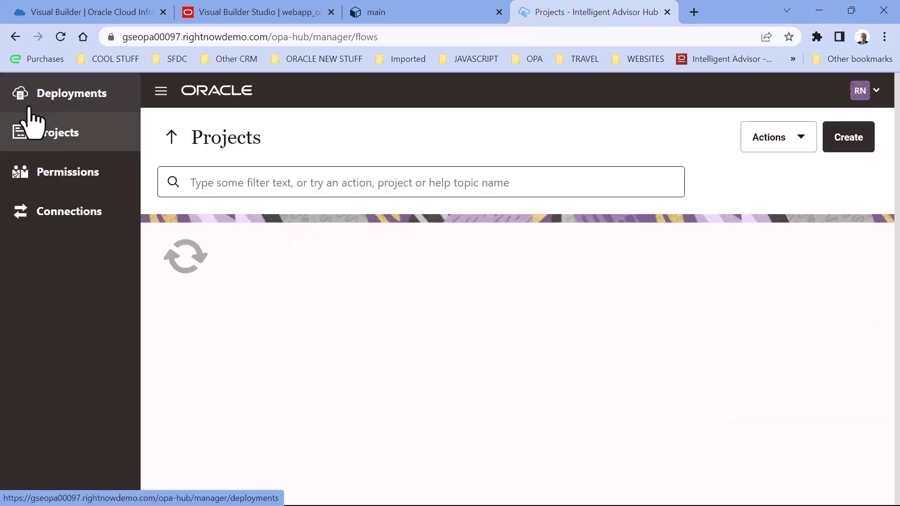
left_click(412, 260)
scroll(314, 451, "down", 2)
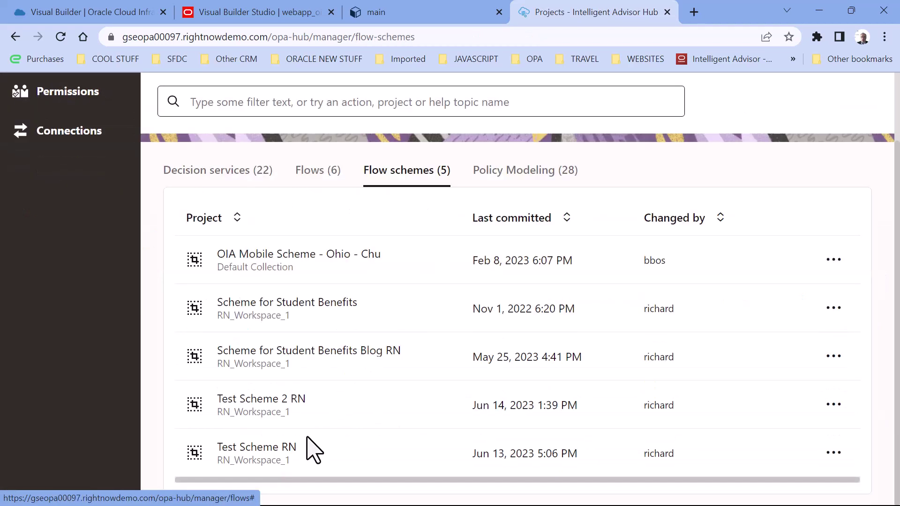
scroll(270, 416, "up", 2)
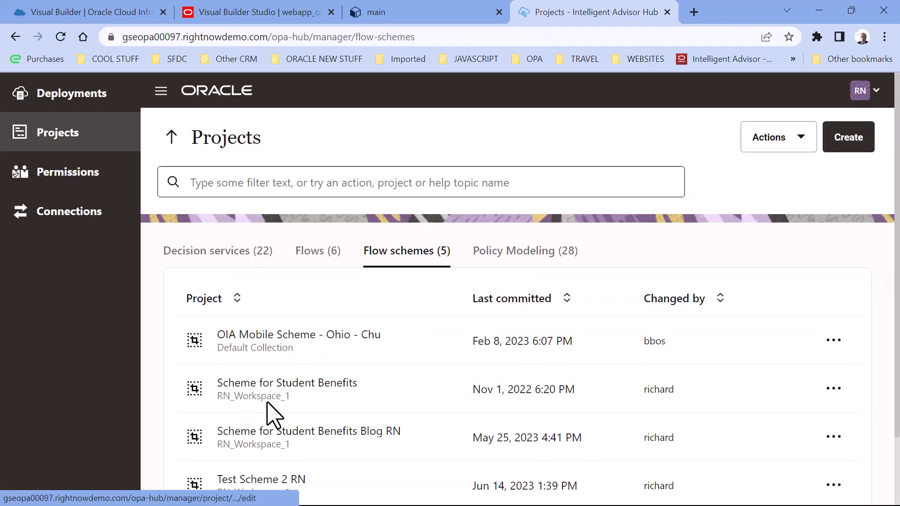
left_click(268, 489)
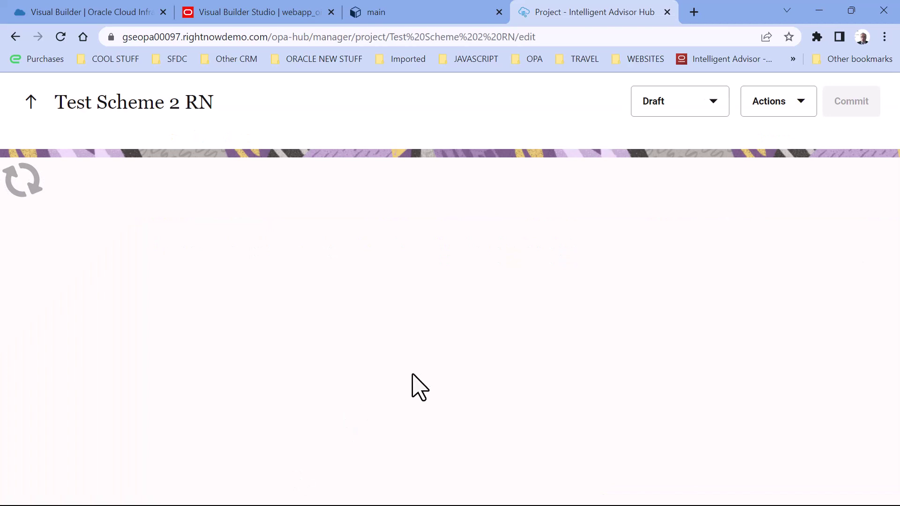
Inspect the theothernumber property's integration, display and default field names in the scheme's data, leaving them unchanged
left_click(136, 181)
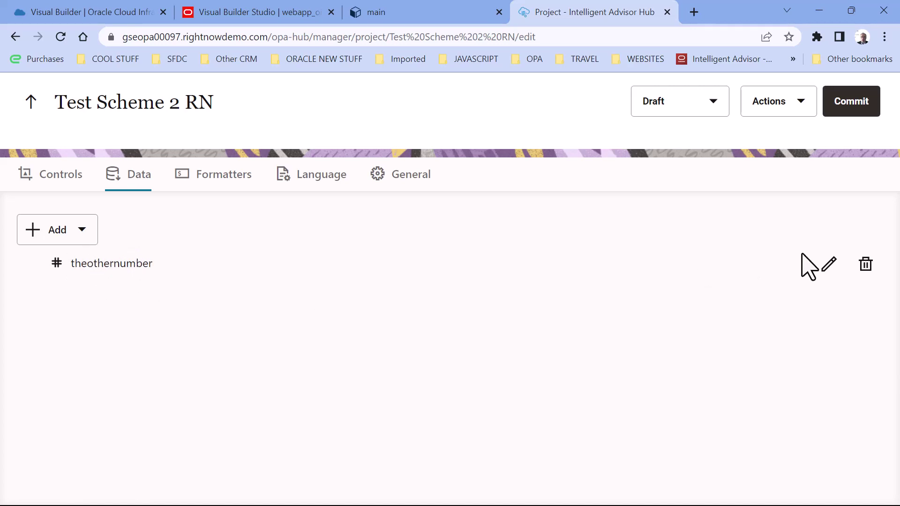
left_click(829, 264)
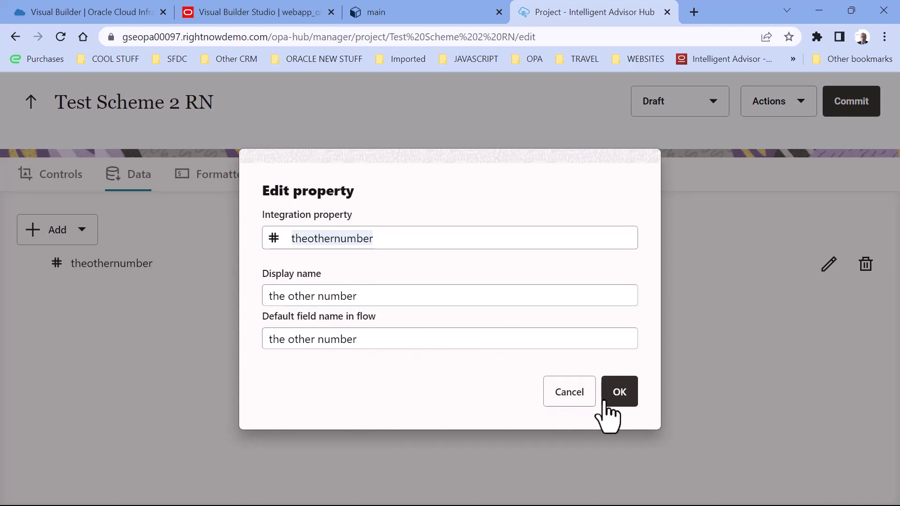
left_click(579, 401)
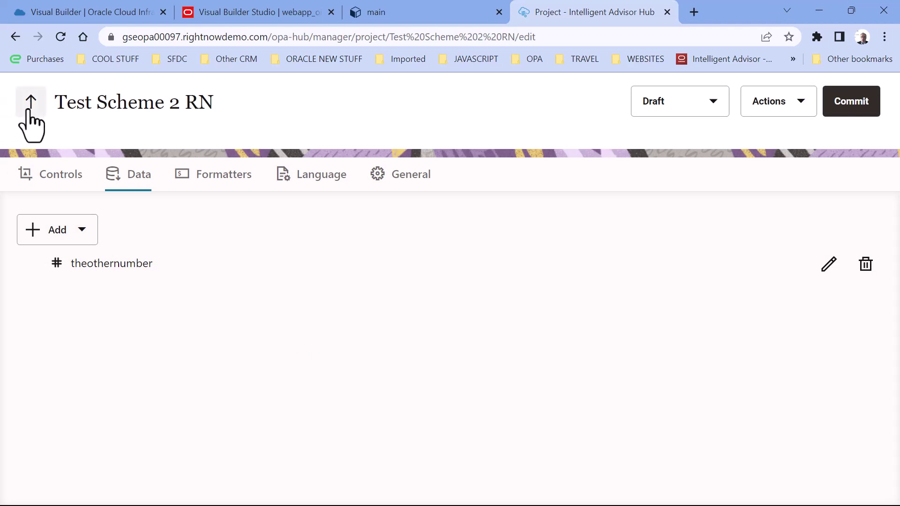
Return to the hub's flow projects, reopen RN Hello World V2 and review the Page Two label in its Flow document
left_click(30, 102)
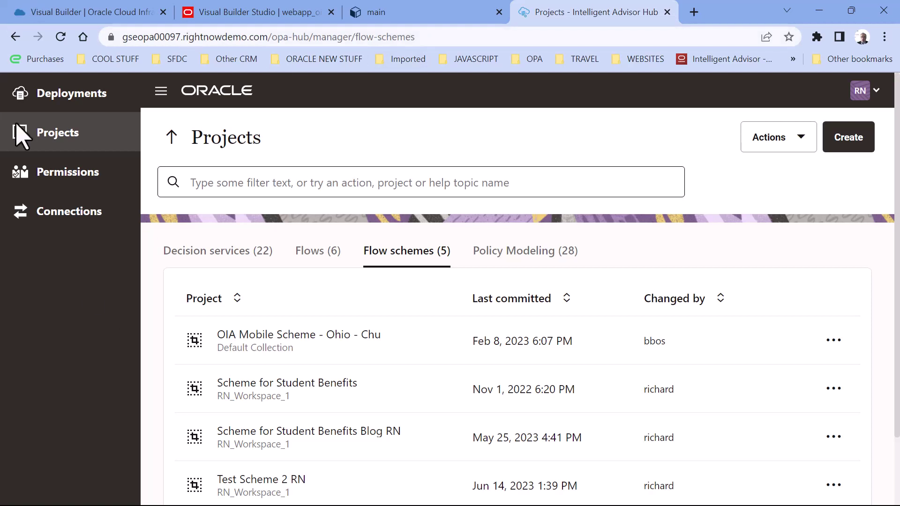
left_click(321, 263)
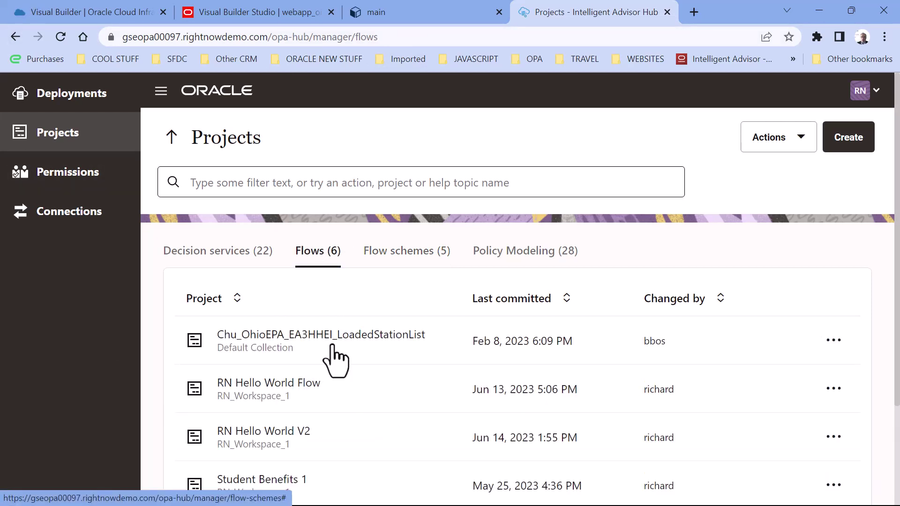
left_click(291, 433)
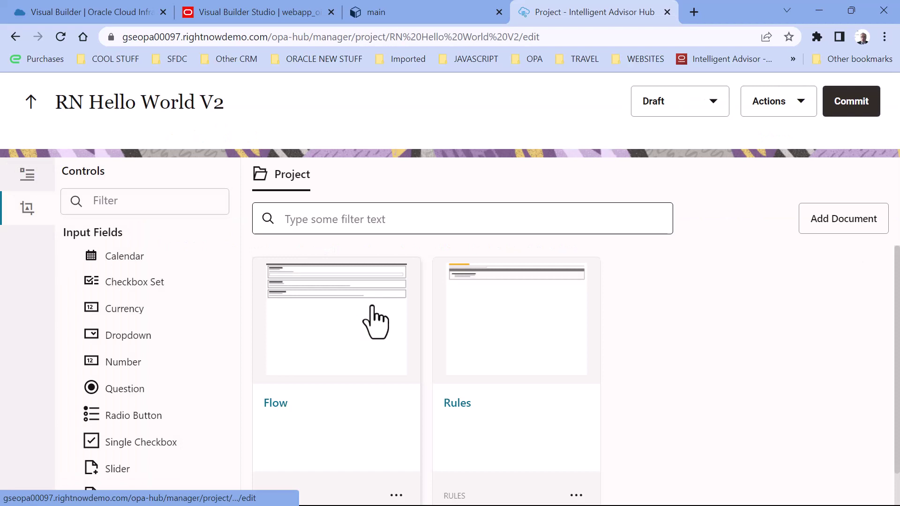
left_click(325, 307)
scroll(410, 310, "down", 3)
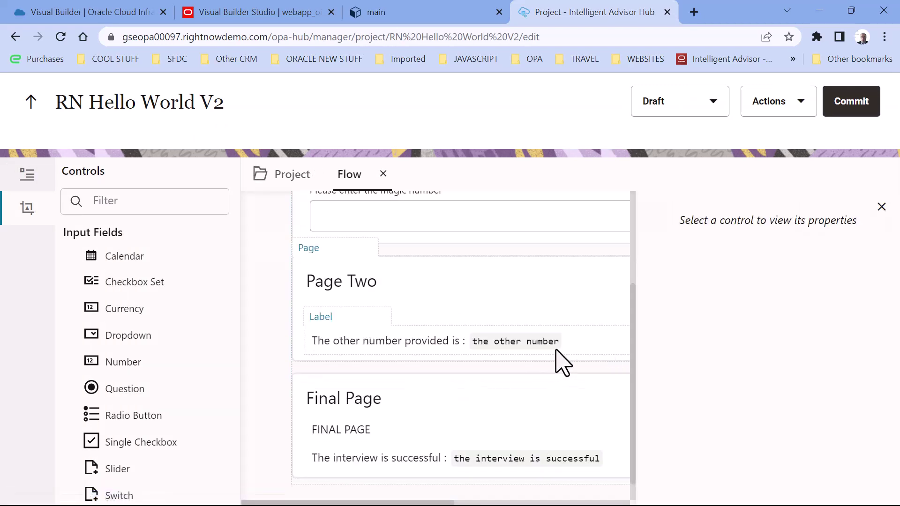
Review the project's Interview Rules, and locate where the other number from the data list is used in the flow
left_click(282, 181)
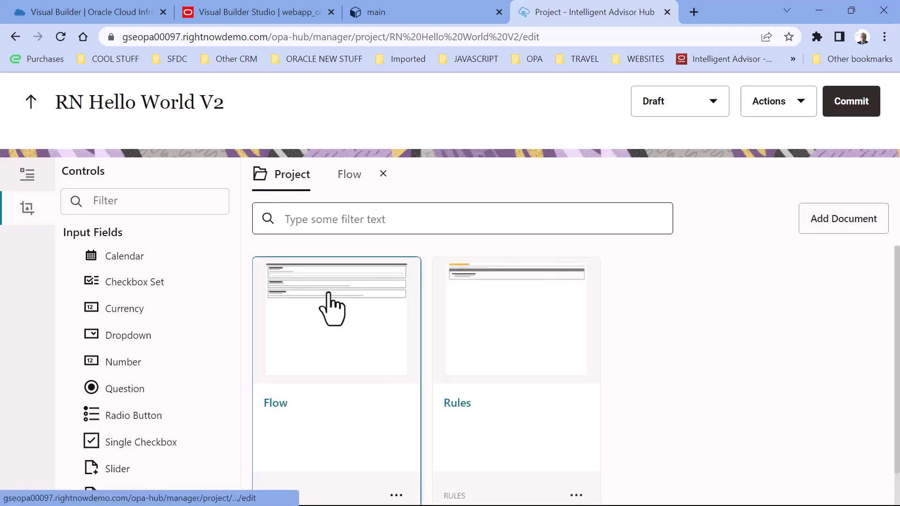
left_click(500, 318)
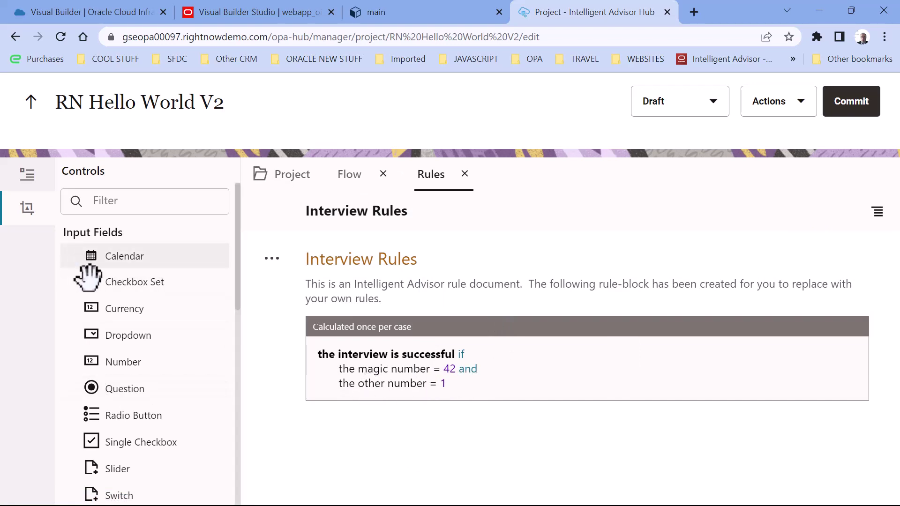
left_click(29, 172)
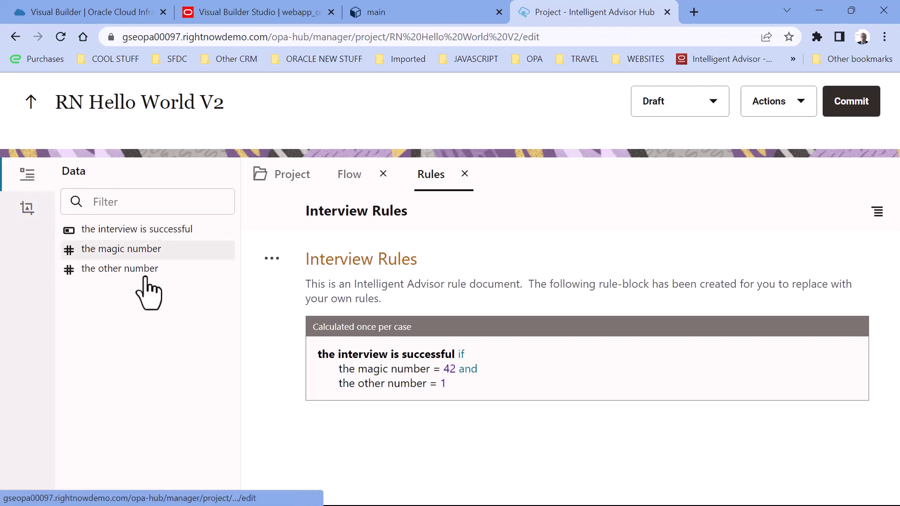
left_click(133, 267)
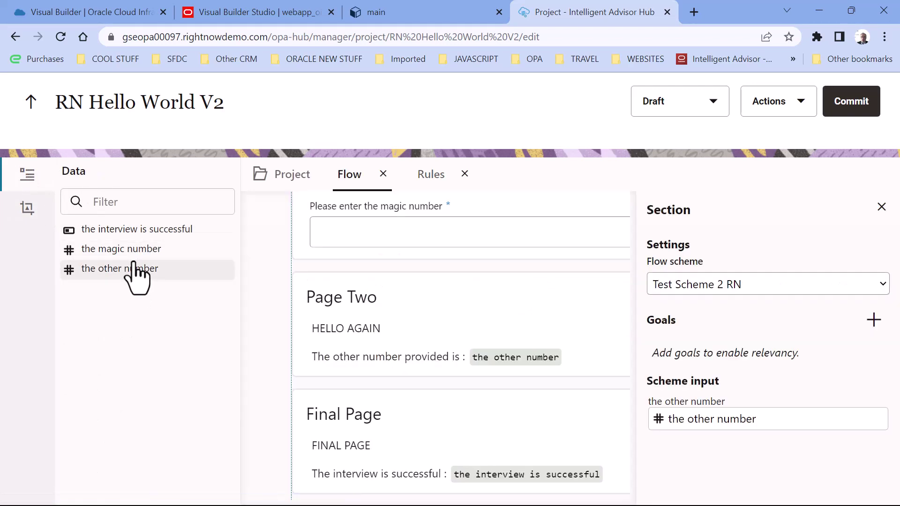